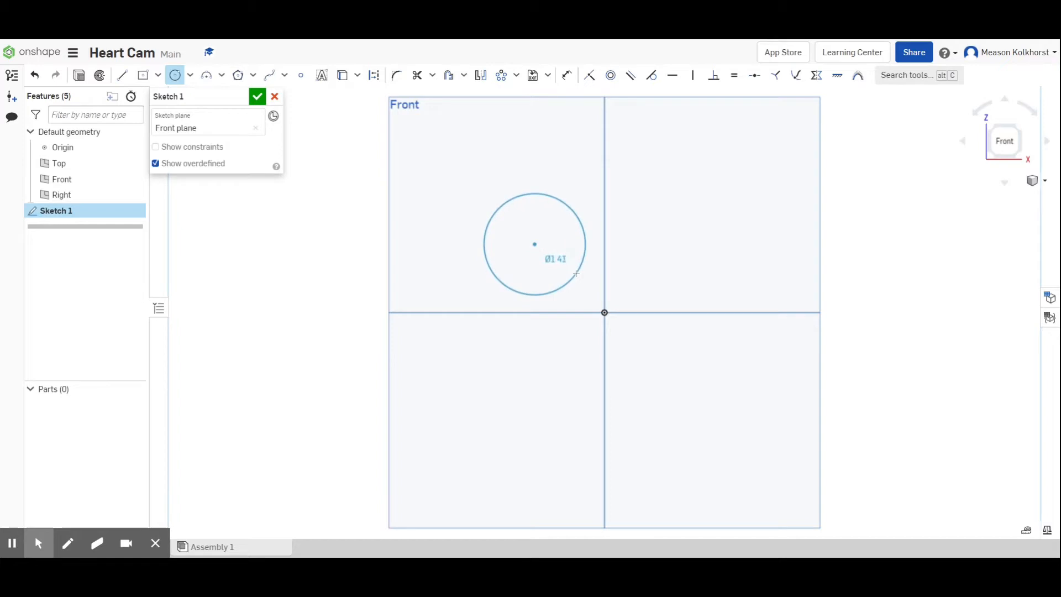
- Draw two separate 1 in diameter circles side by side above the origin on the Front plane sketch
click(576, 275)
text(1)
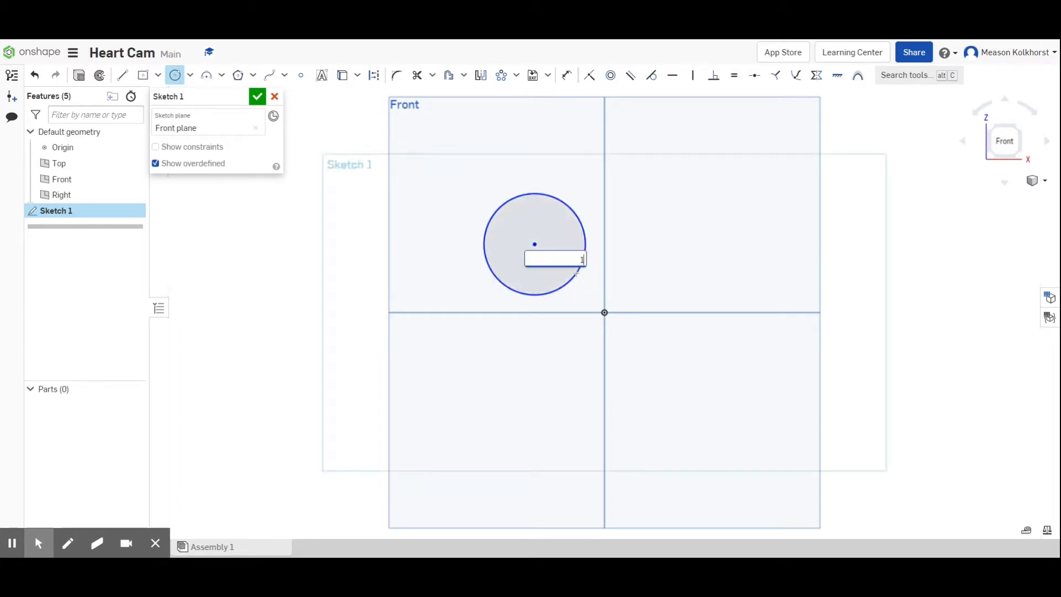
key(Return)
click(628, 240)
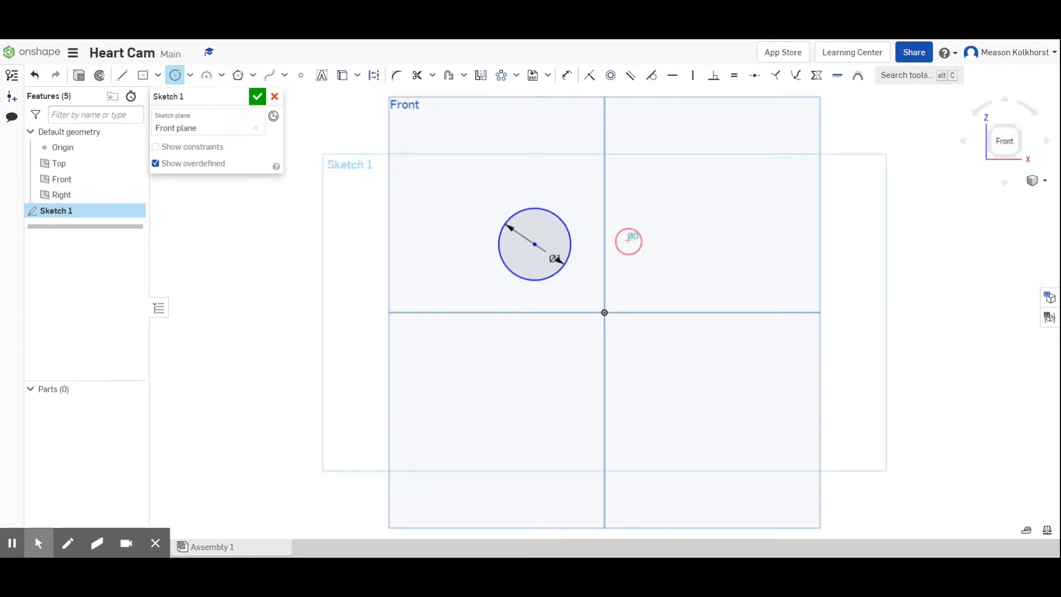
click(662, 240)
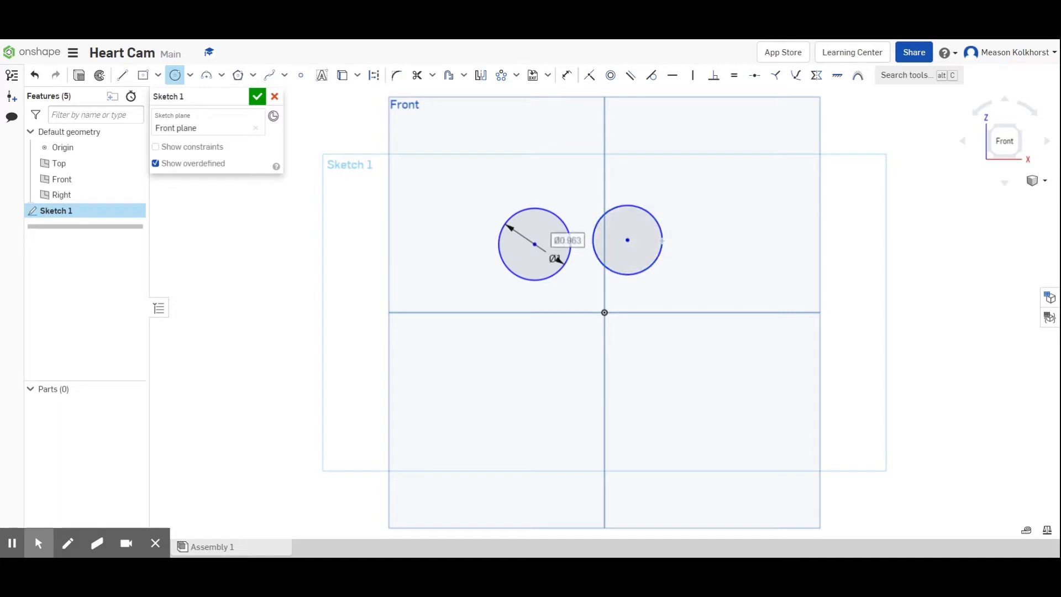
text(1)
key(Return)
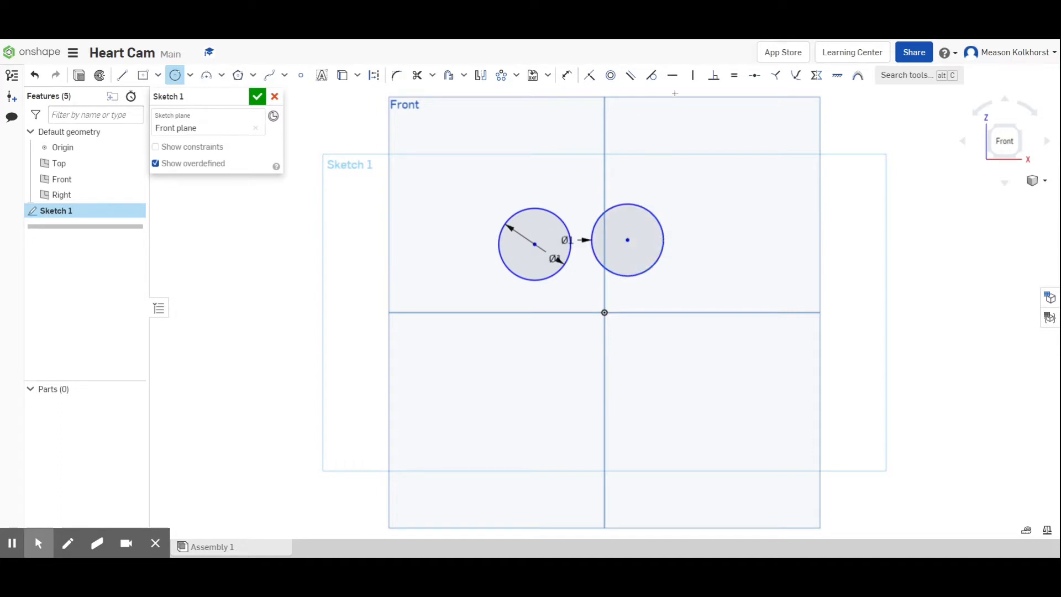
- Align the centers of the two circles with a Horizontal constraint
click(673, 76)
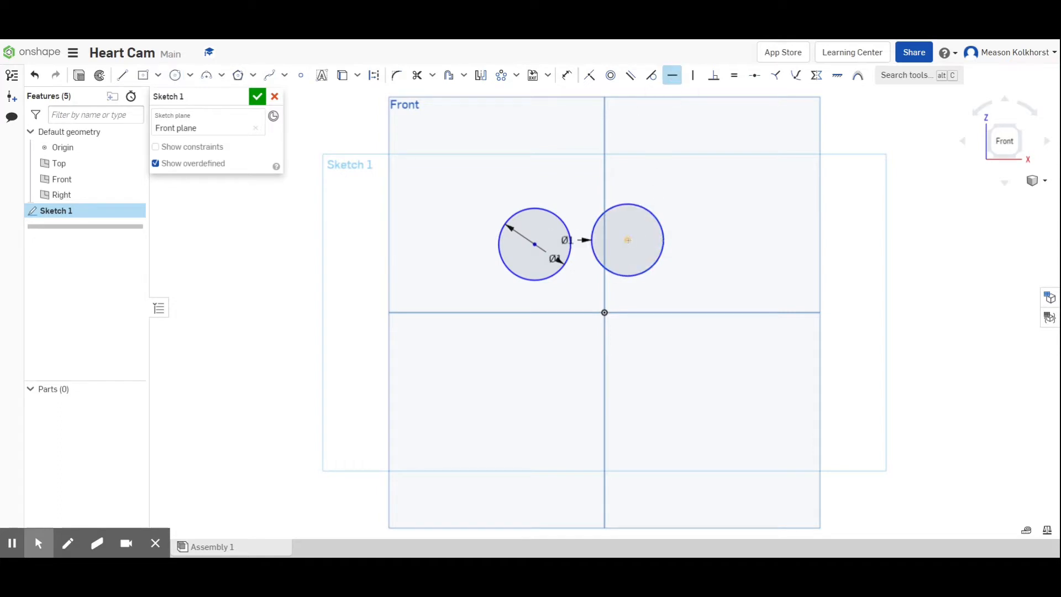
click(628, 239)
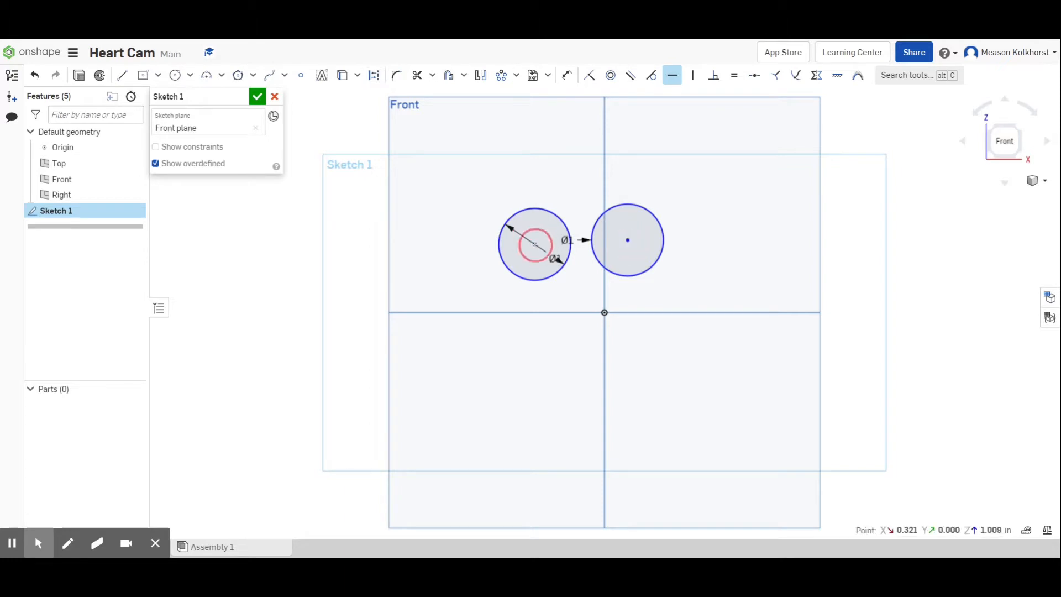
click(535, 244)
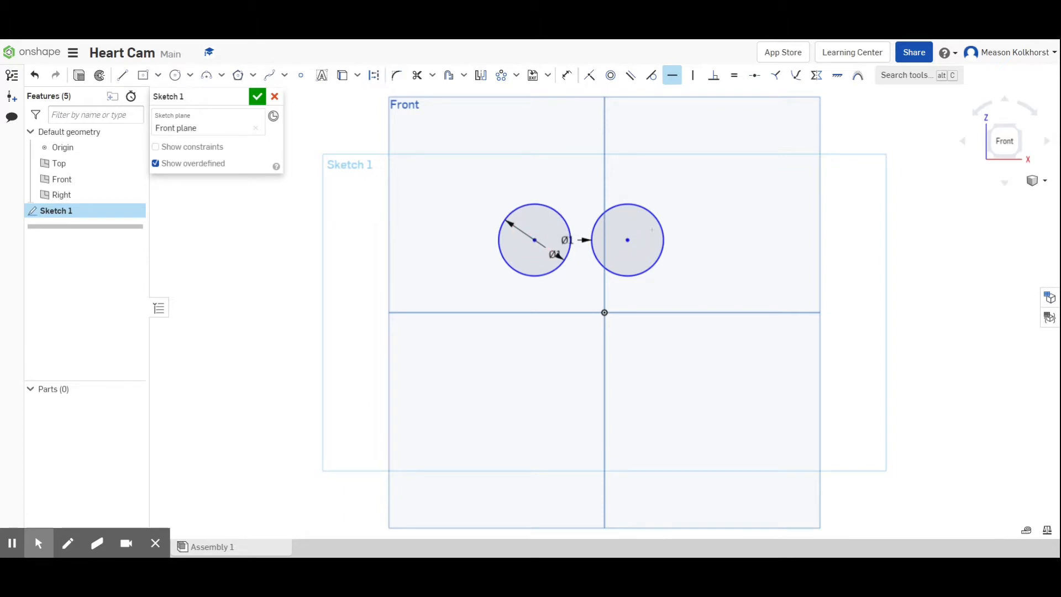
- Dimension the distance between the two circle centers and set it to 1 in
click(567, 76)
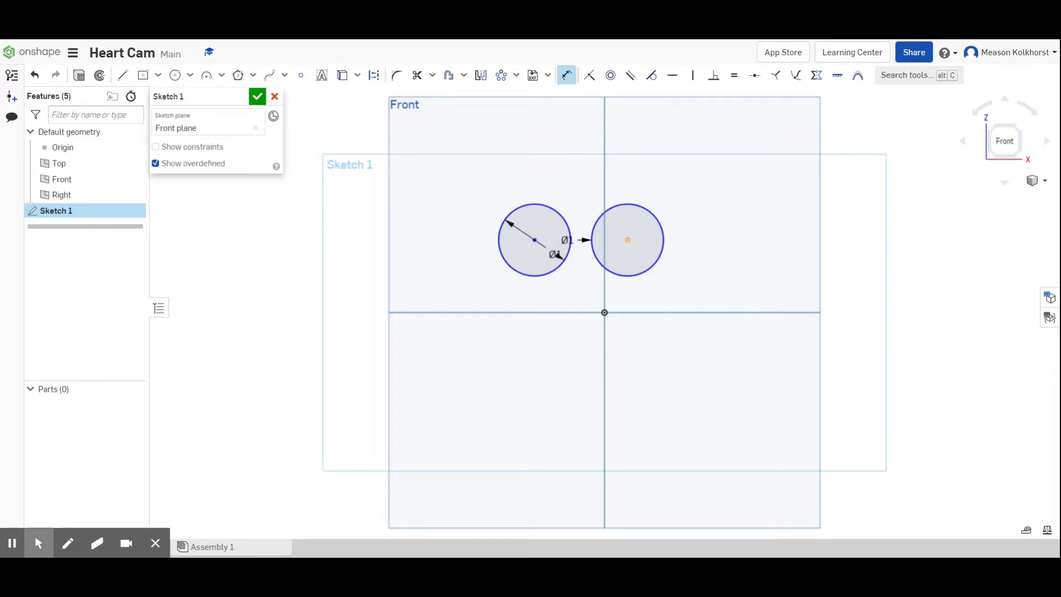
click(628, 240)
click(579, 169)
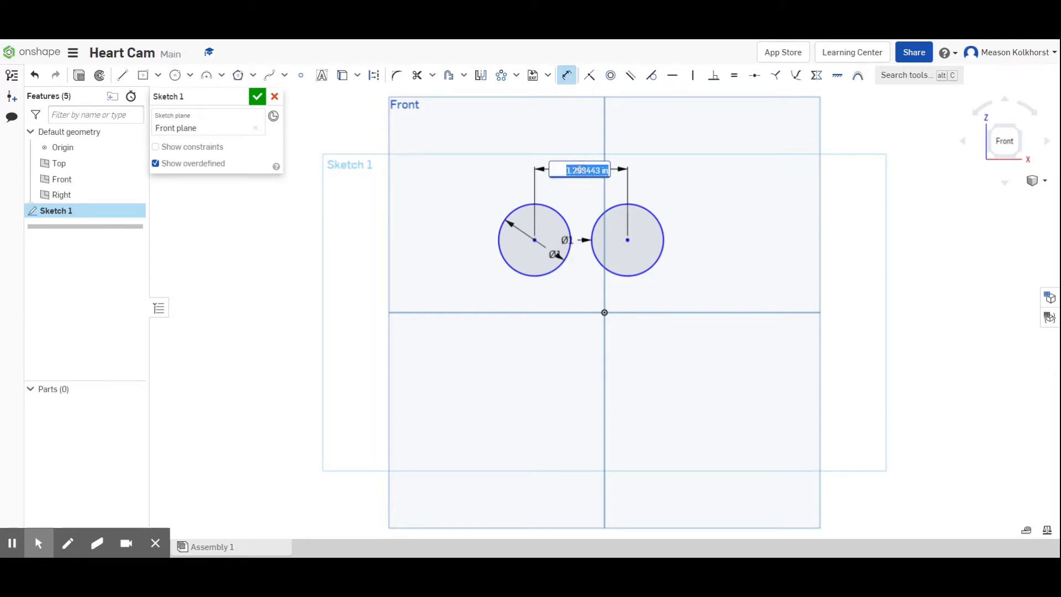
text(1)
key(Return)
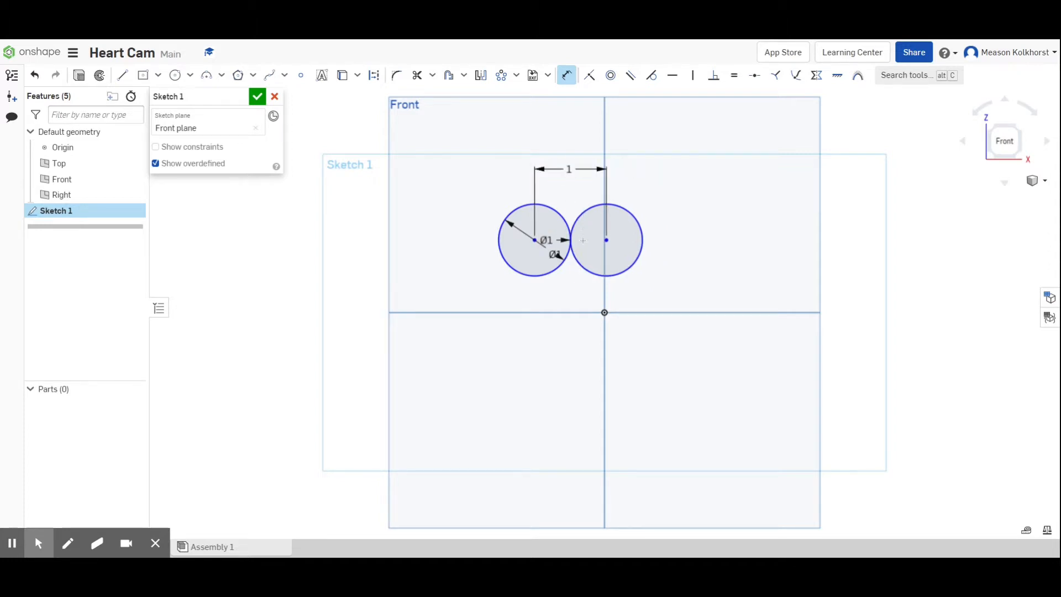
- Dimension the horizontal distance from the left circle's center to the origin and set it to 0.5 in
click(605, 312)
click(569, 192)
text(5)
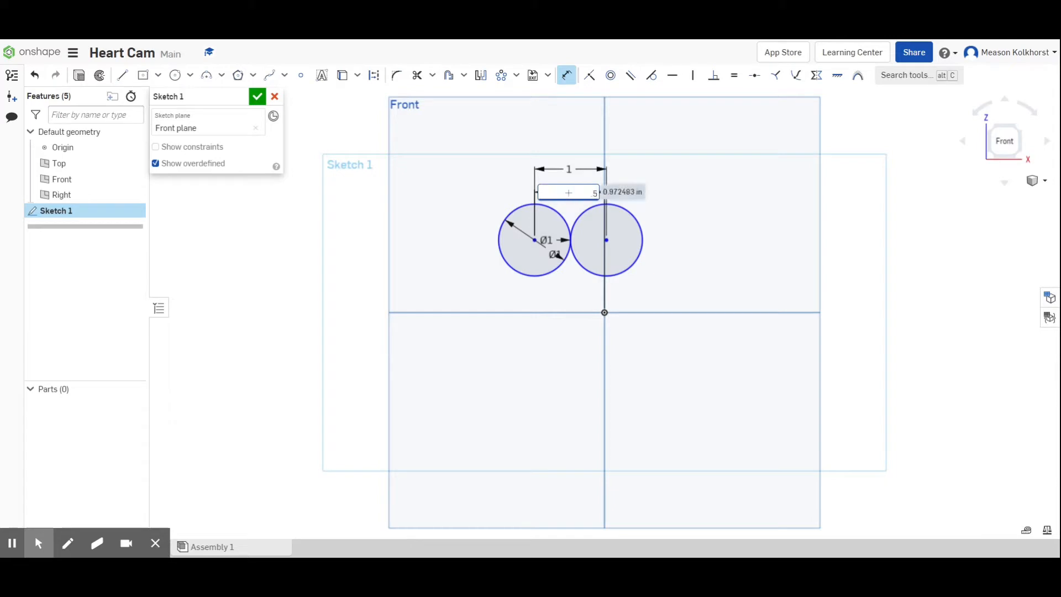
key(Return)
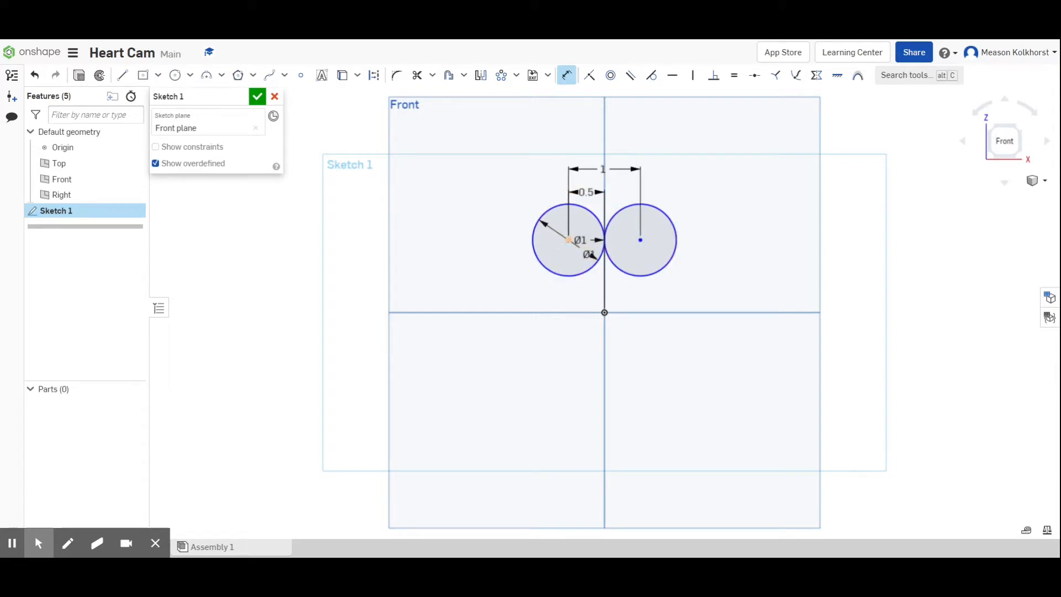
- Dimension the vertical distance from the left circle's center to the origin and set it to 0.375 in
click(604, 313)
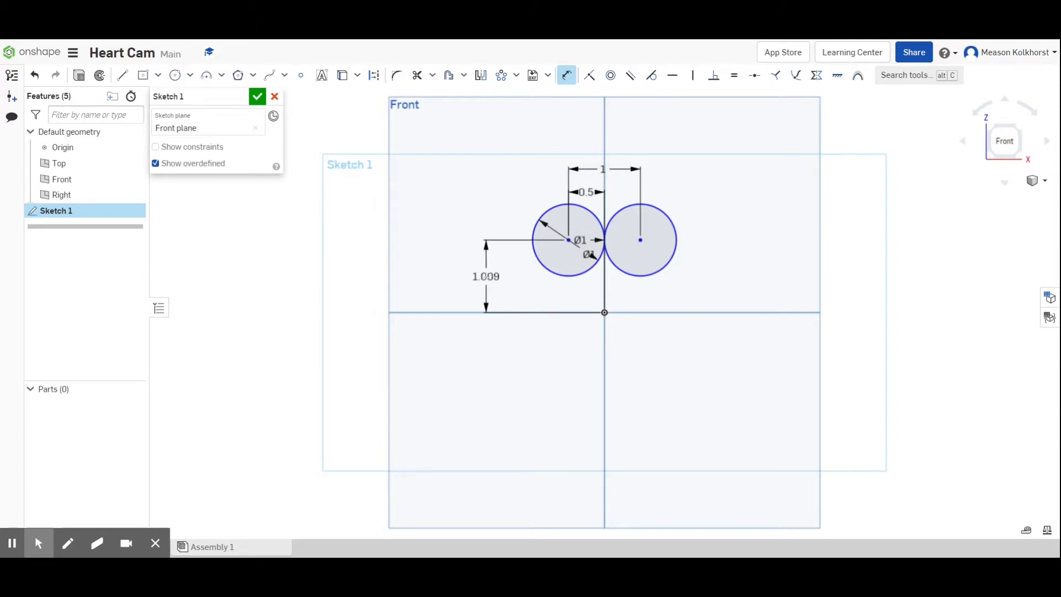
click(487, 275)
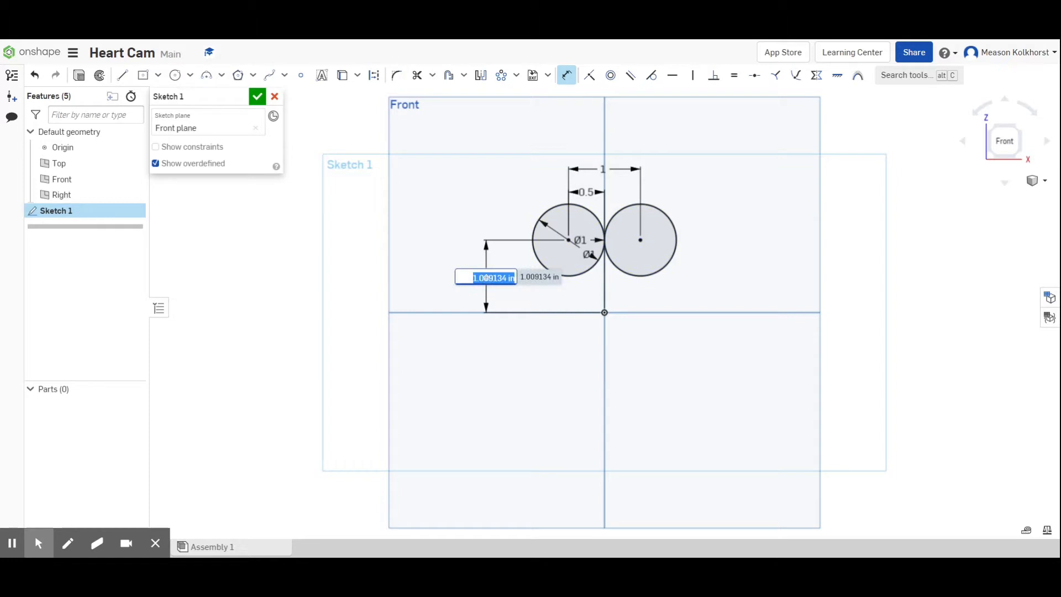
key(BackSpace)
key(Return)
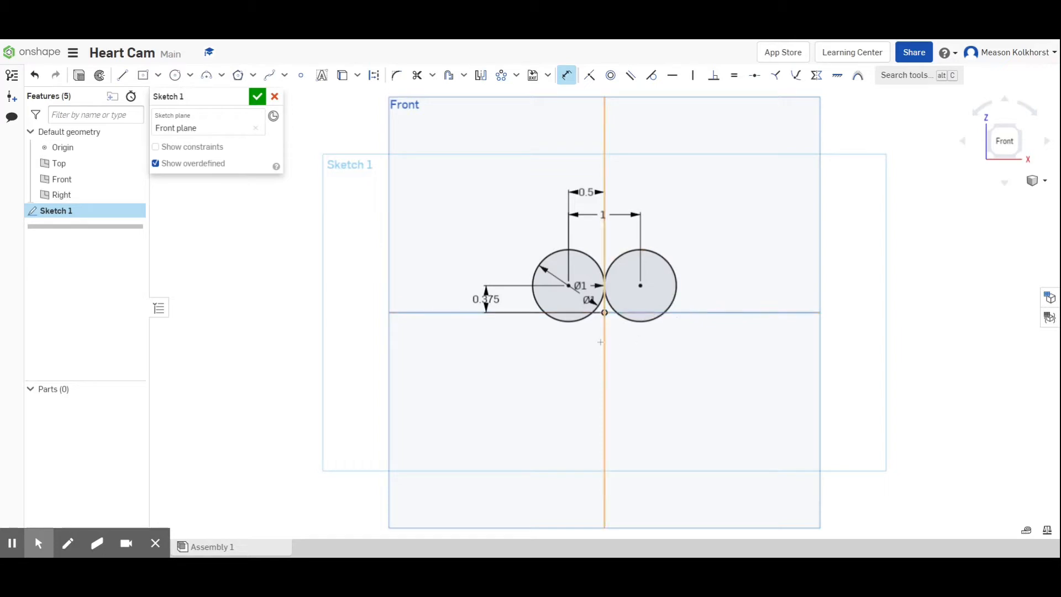
- Move the 1, 0.5 and 0.375 in dimension labels closer to the two circles to tidy the sketch
scroll(603, 342, up, 2)
scroll(604, 342, up, 2)
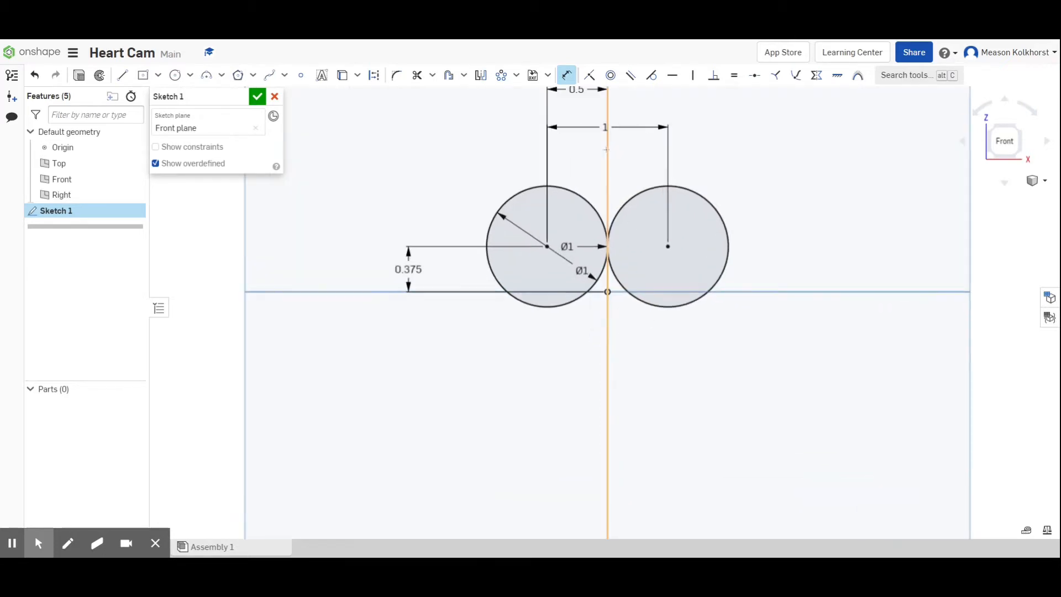
click(566, 74)
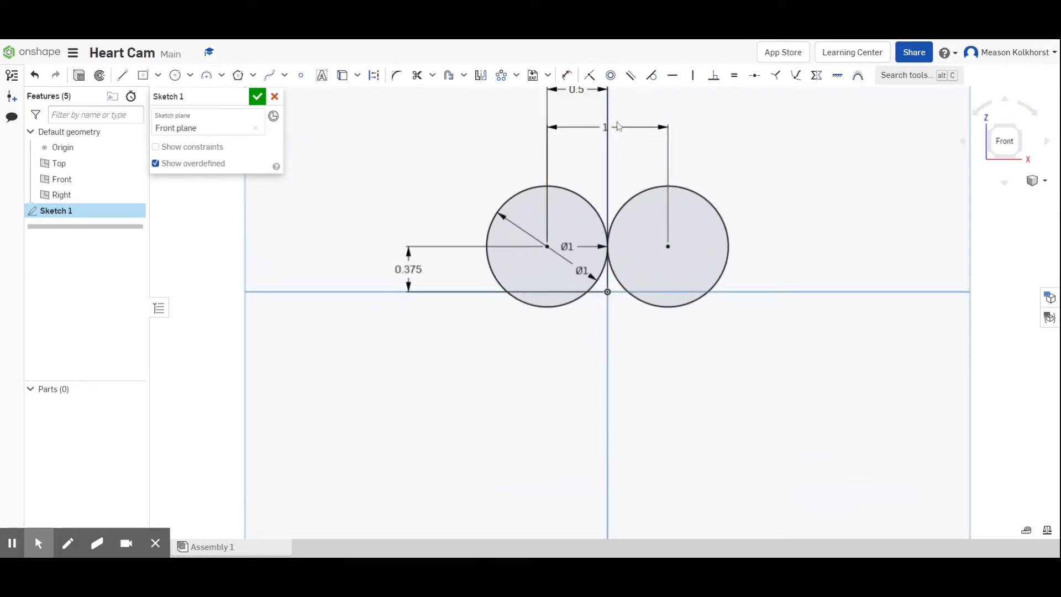
drag(605, 127, 612, 173)
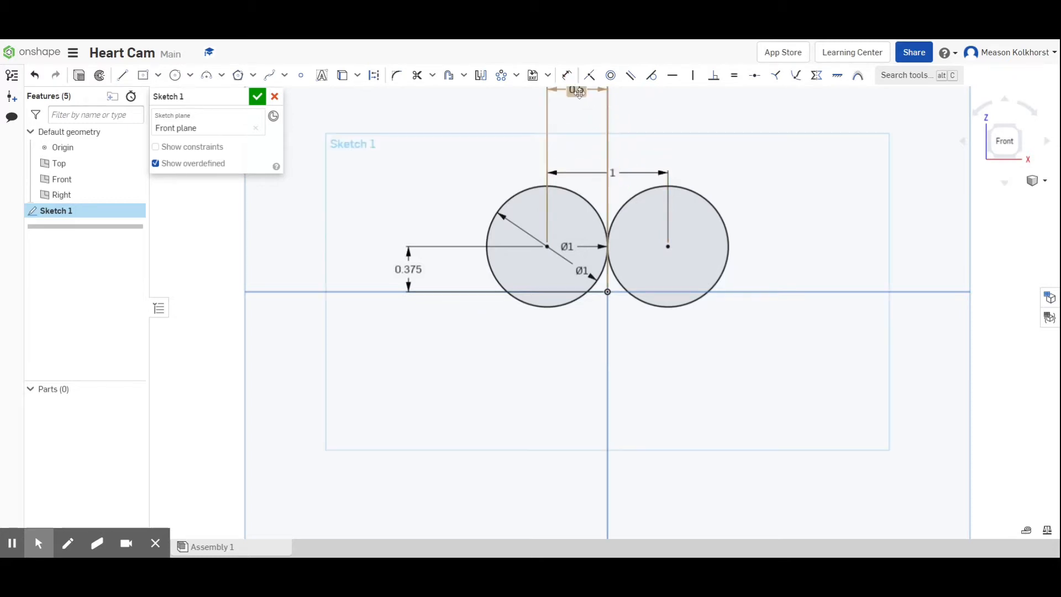
drag(576, 90, 608, 152)
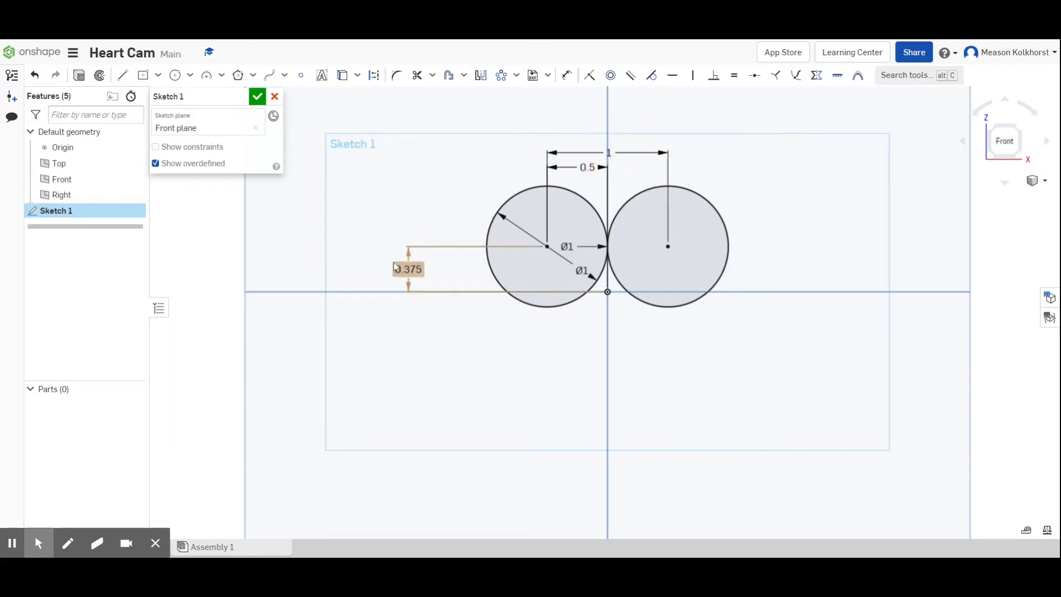
drag(409, 269, 452, 269)
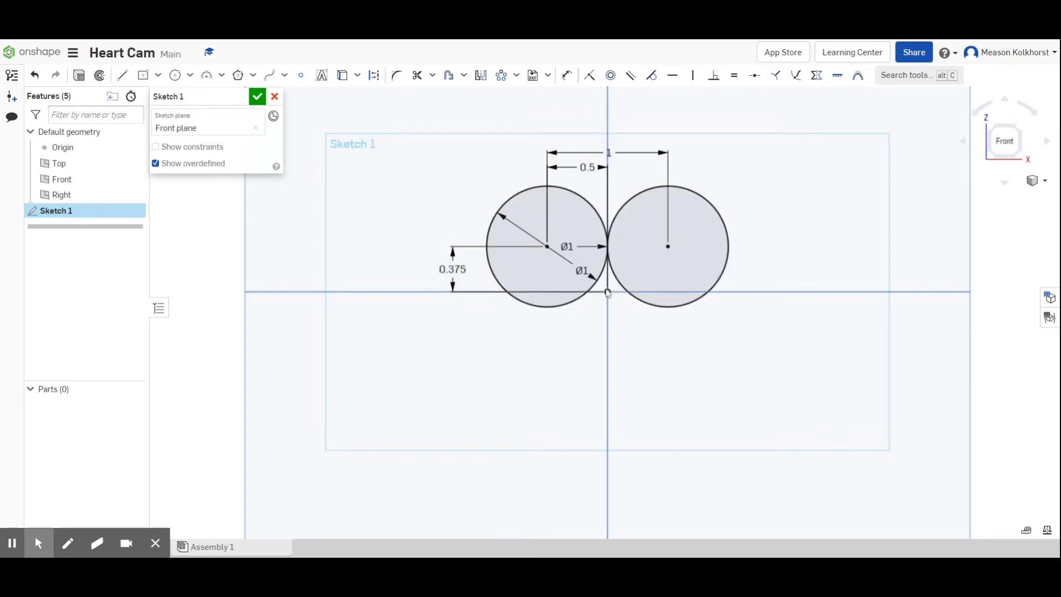
- Draw a 0.5 in diameter circle below the origin, centered on the vertical axis
click(175, 74)
click(608, 360)
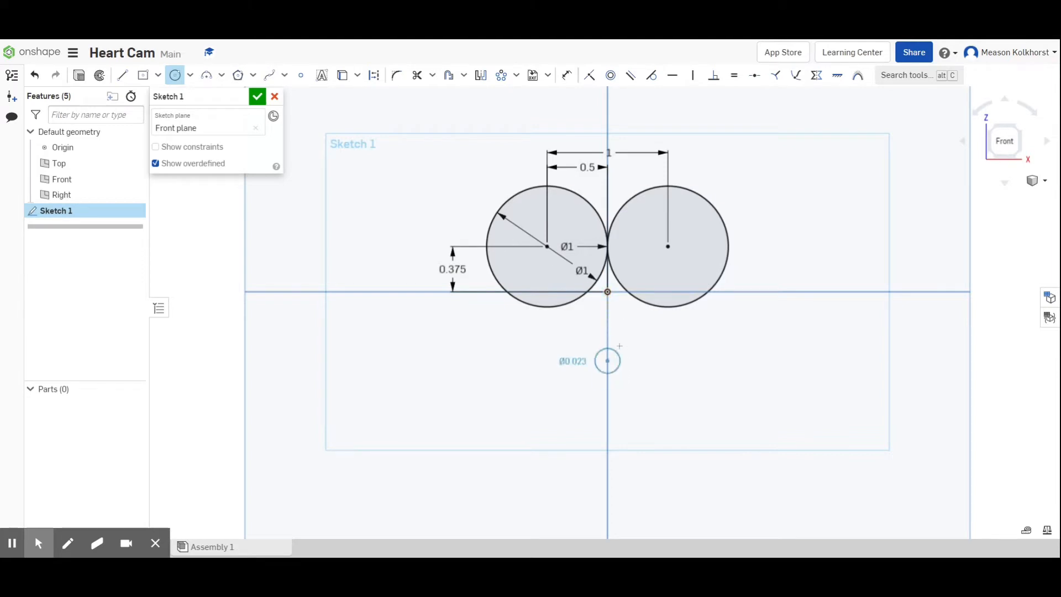
click(622, 342)
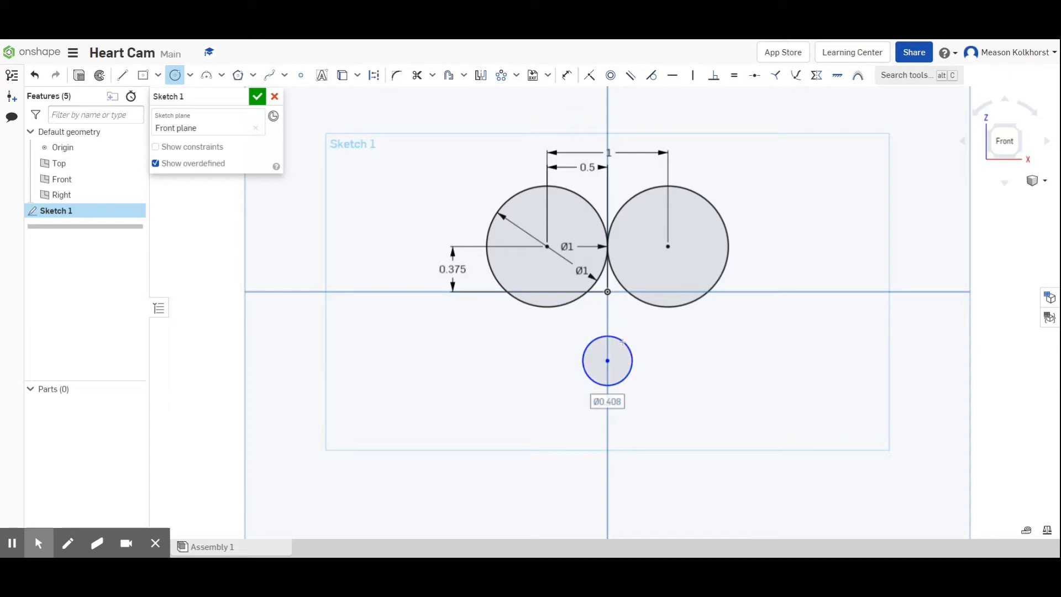
key(Return)
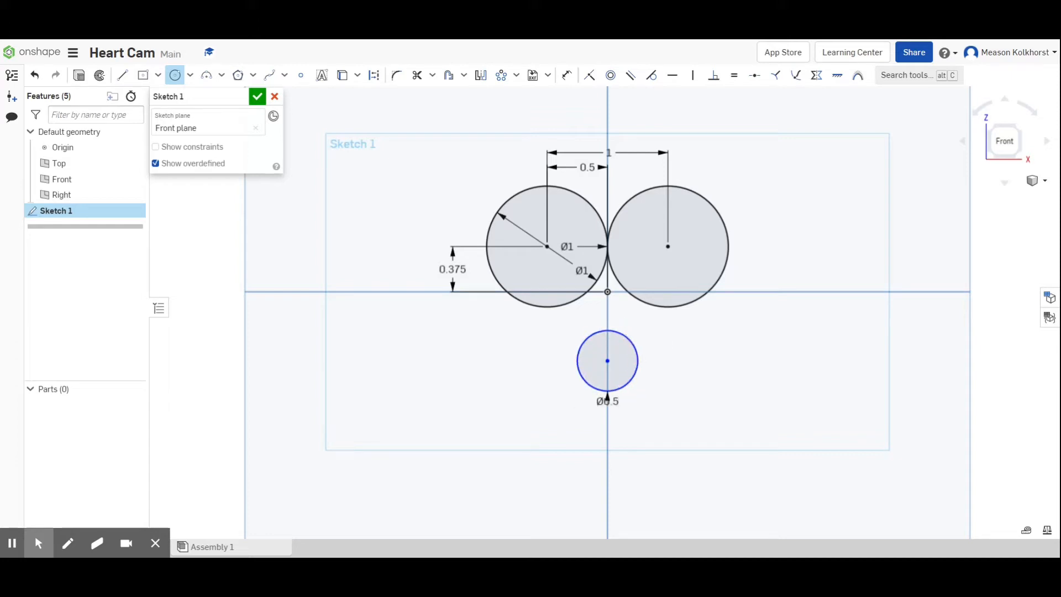
- Dimension the vertical distance from the small circle's center to the origin and set it to 0.625 in
click(567, 74)
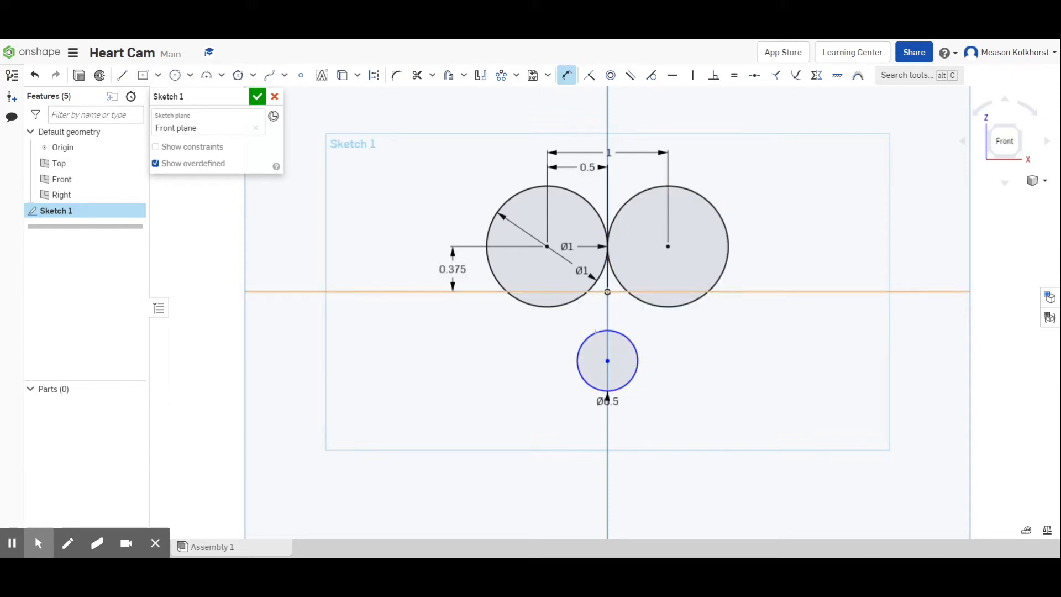
click(607, 361)
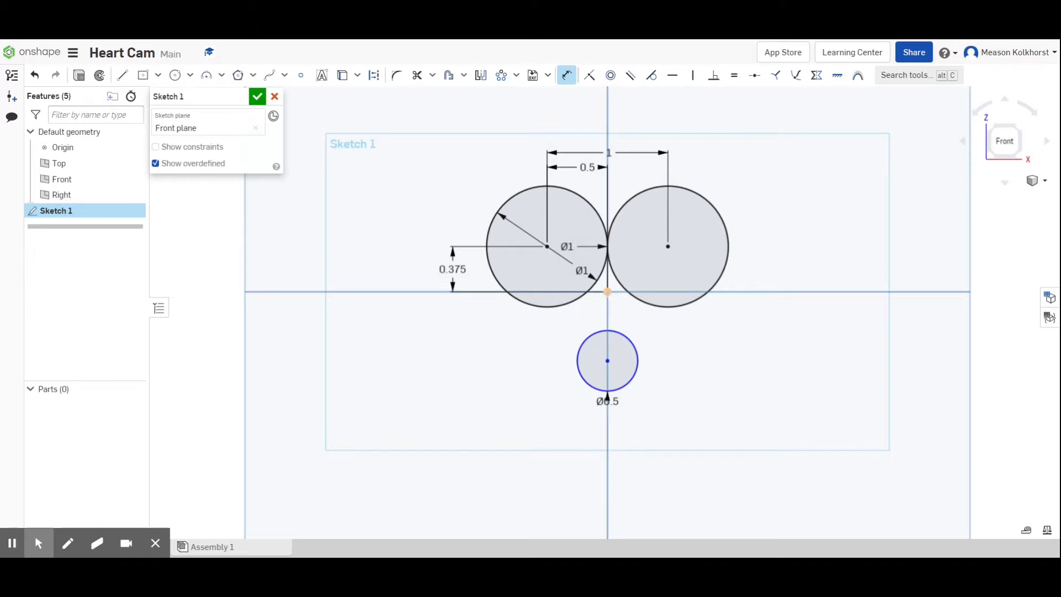
click(607, 292)
click(739, 318)
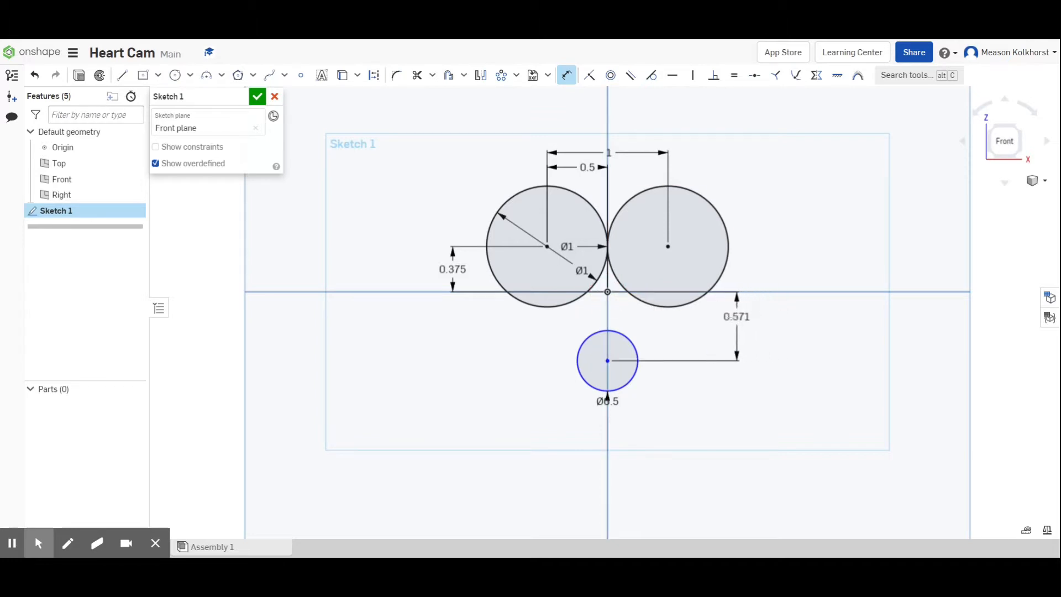
key(BackSpace)
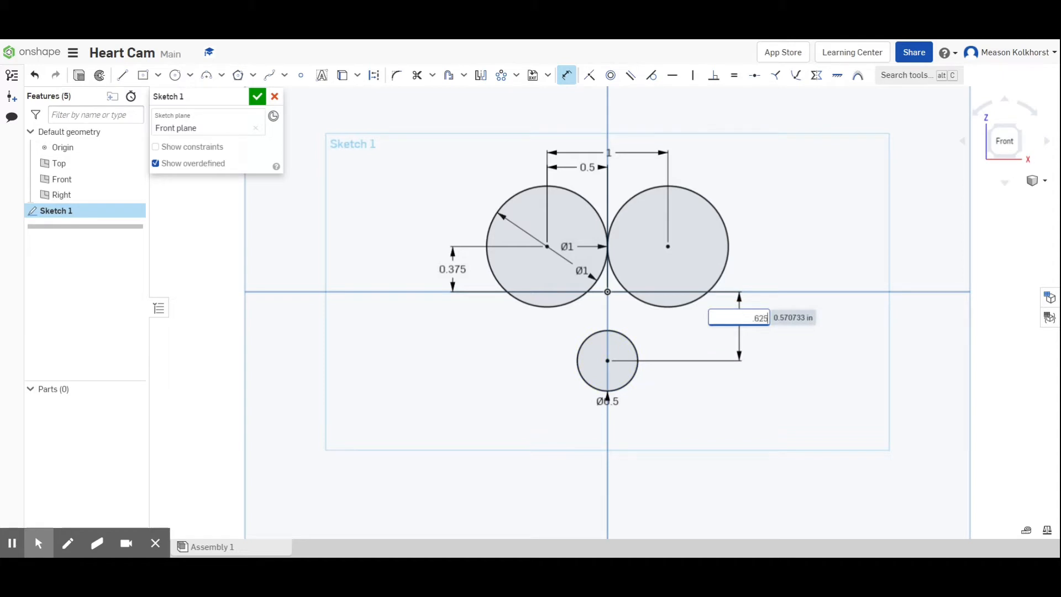
key(Return)
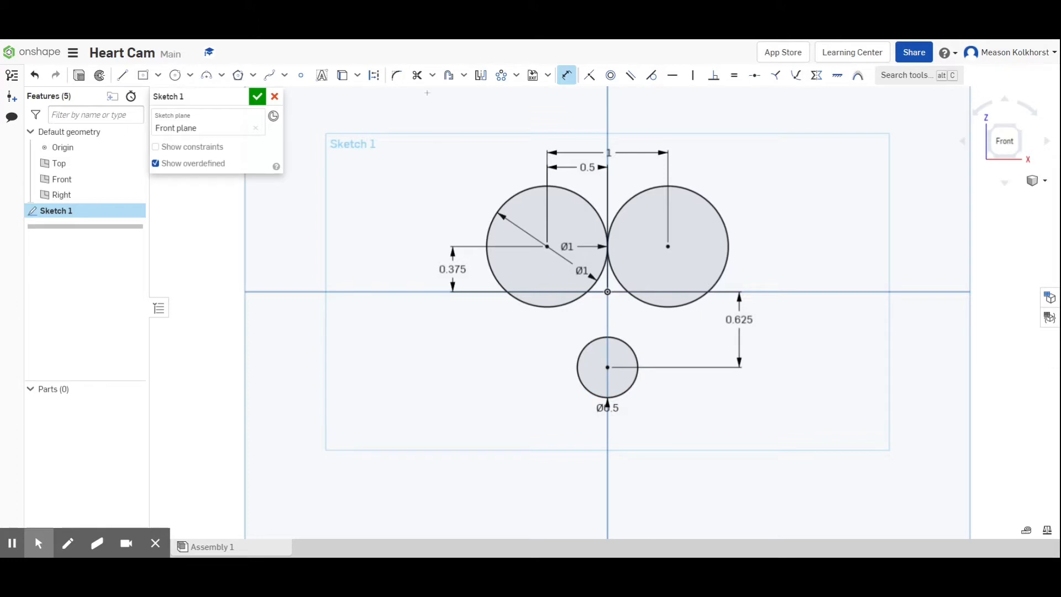
- Draw two lines, each joining the lower edge of one large circle to the upper edge of the small circle
click(122, 75)
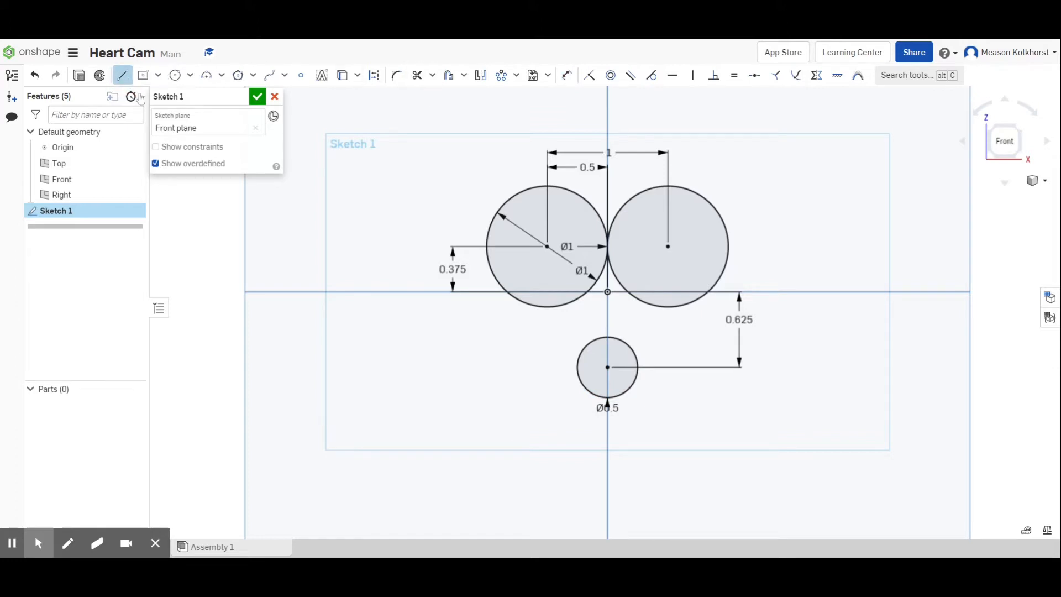
click(549, 306)
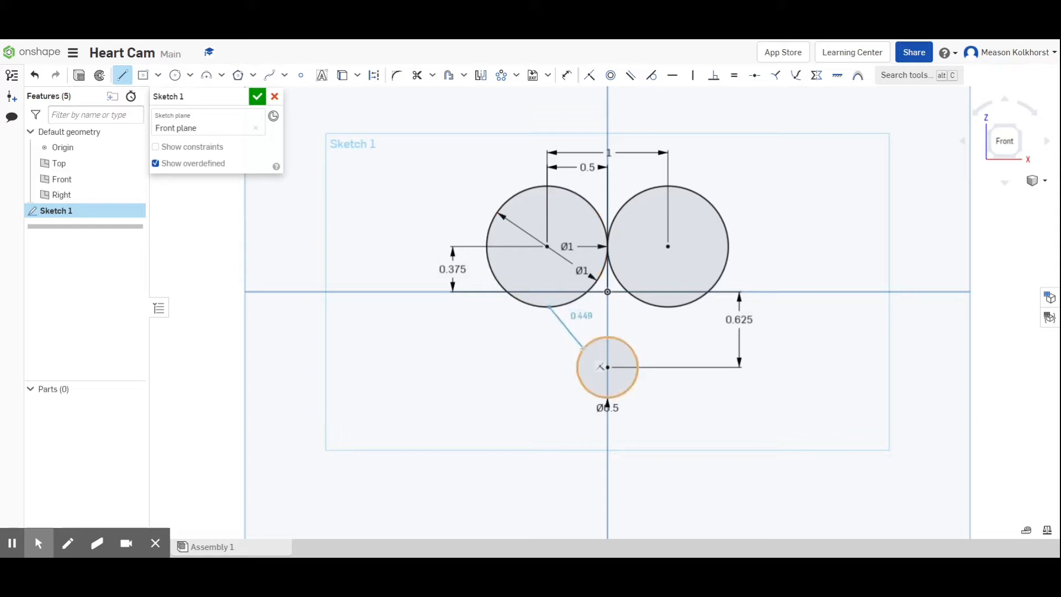
click(582, 349)
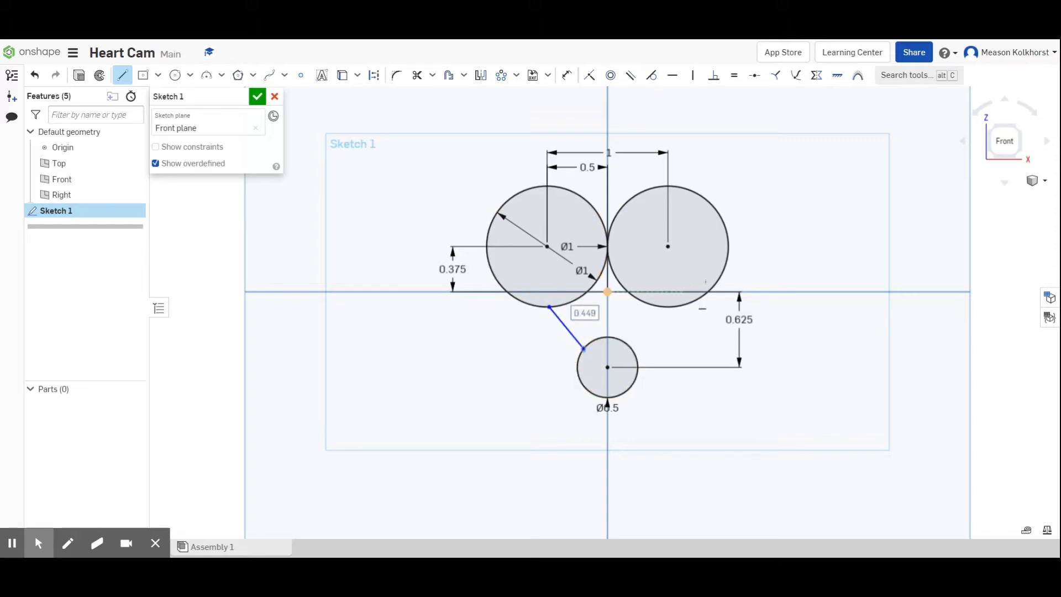
click(652, 306)
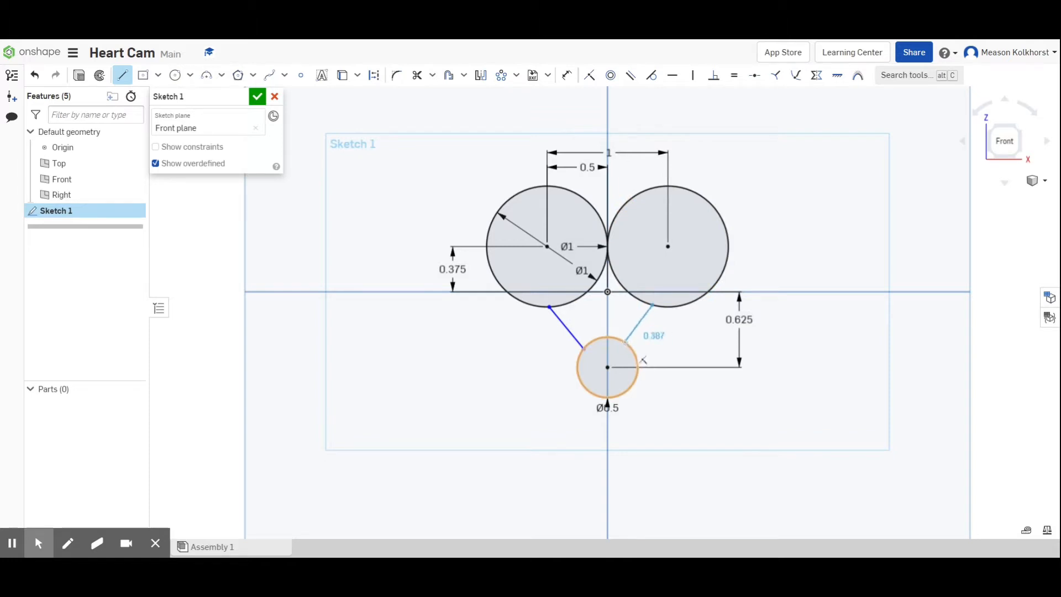
click(625, 343)
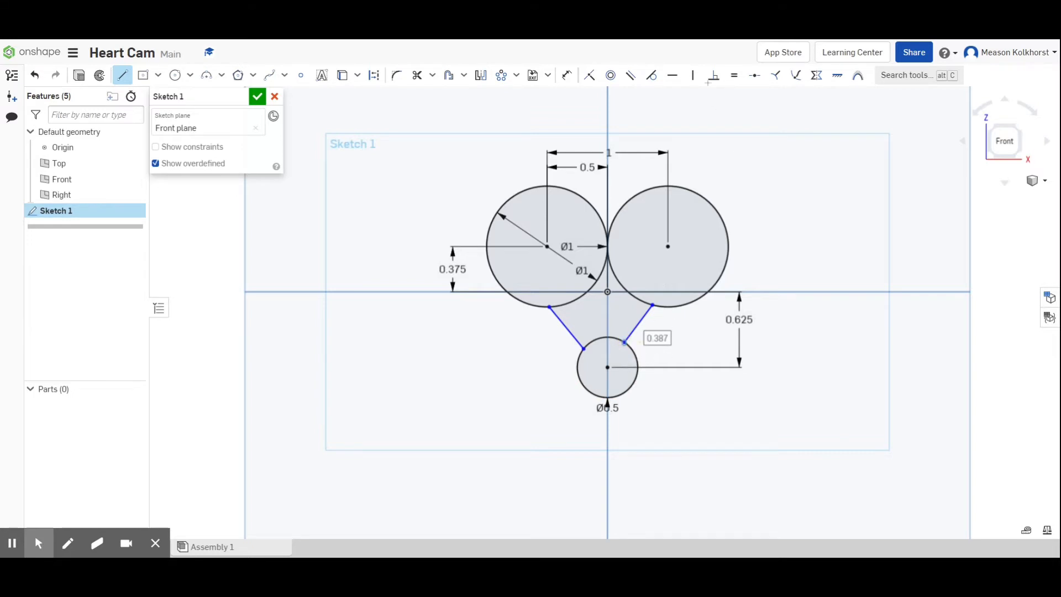
- Apply a tangent constraint between the right connecting line and the right large circle
click(654, 78)
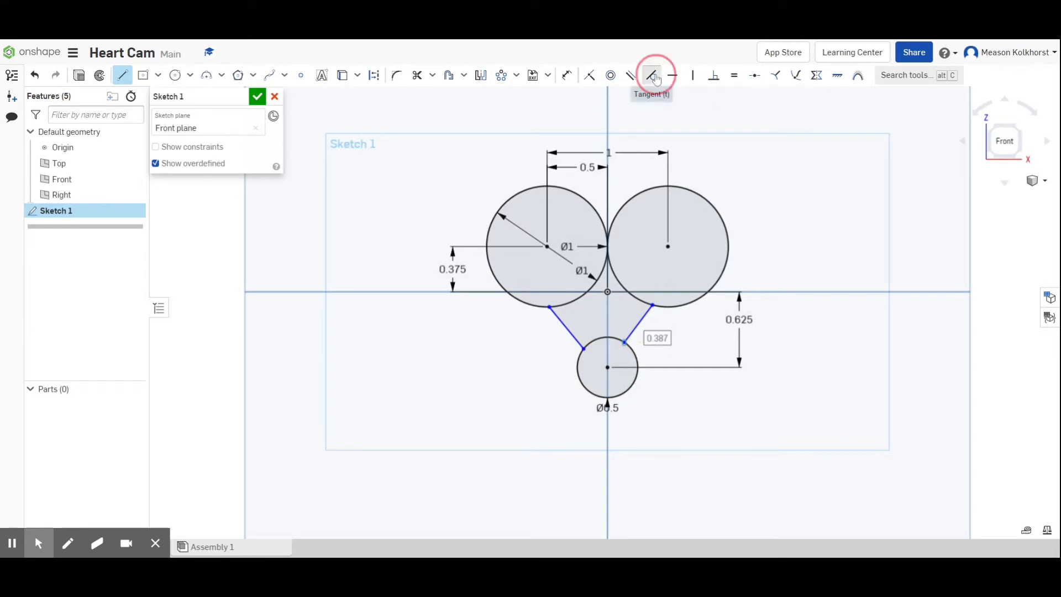
click(647, 315)
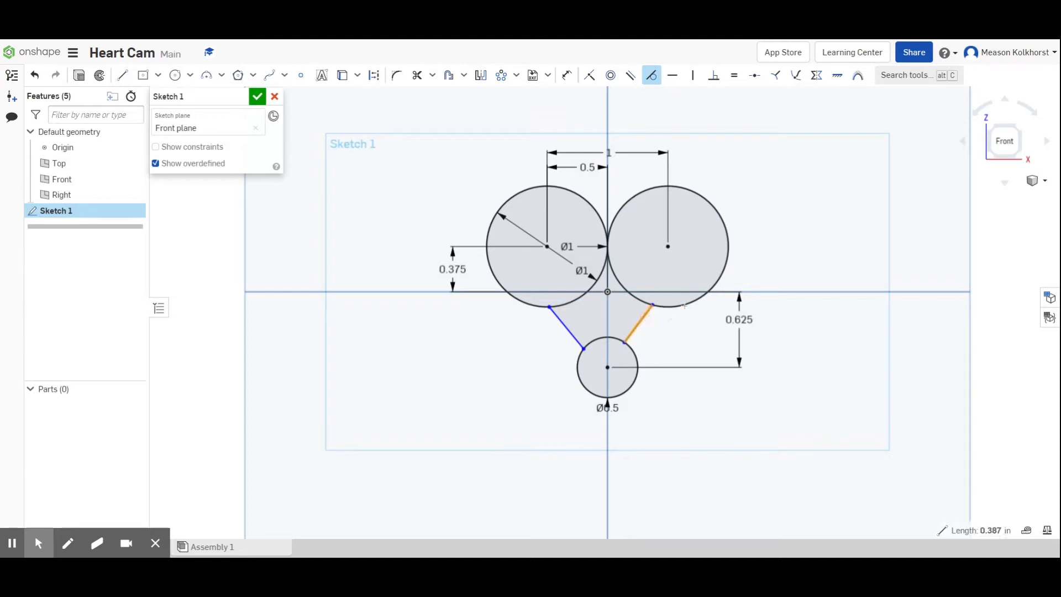
click(692, 303)
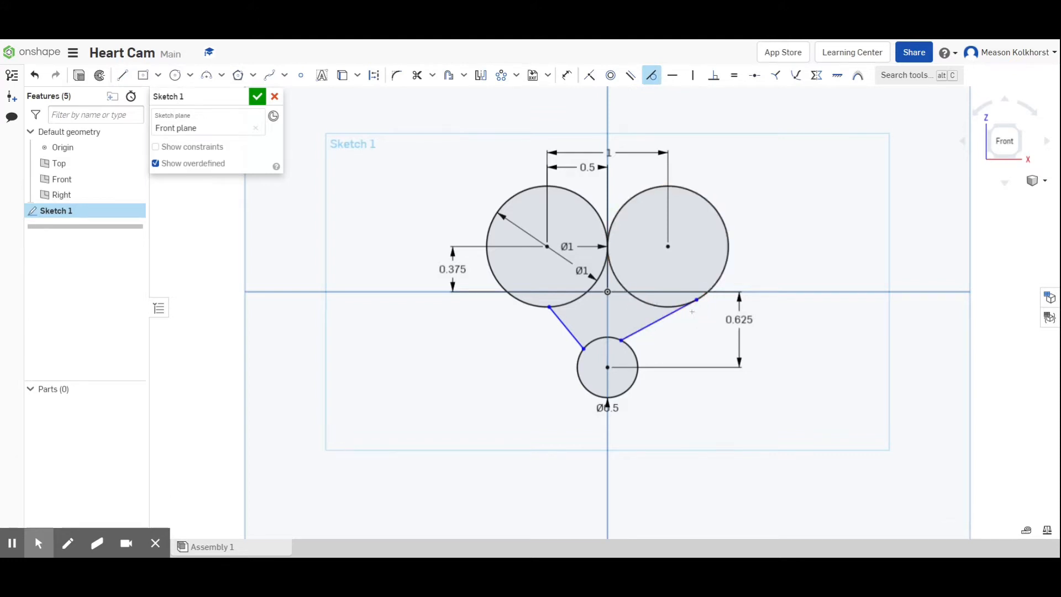
- Try to make the right connecting line tangent to the small circle, and undo that constraint
click(652, 326)
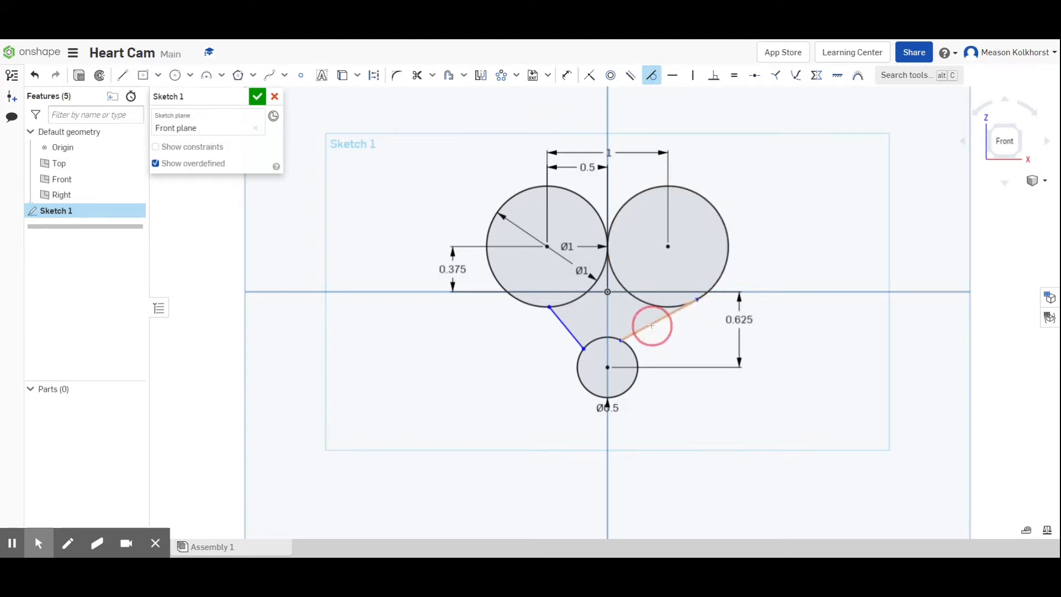
click(639, 358)
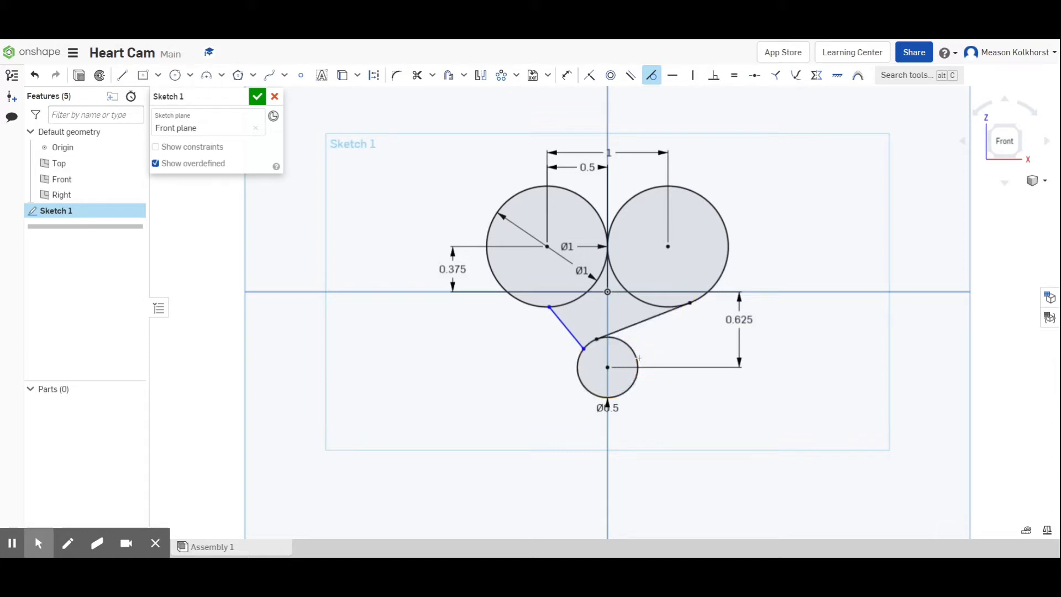
click(639, 358)
key(ctrl+z)
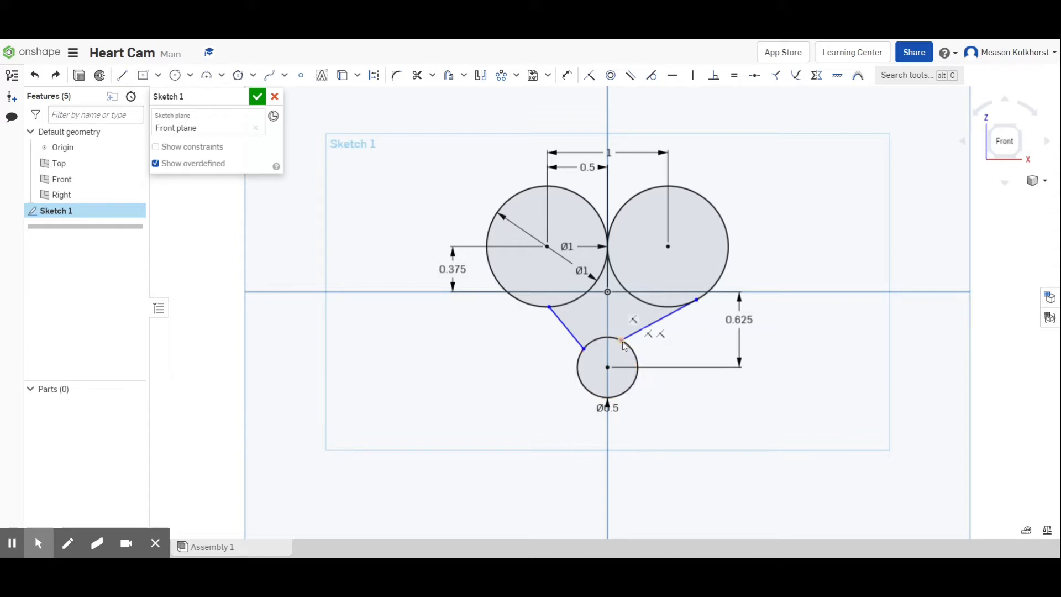
- Move the right line's lower endpoint to the small circle's outer right side and make the line tangent to that circle
drag(622, 342, 638, 367)
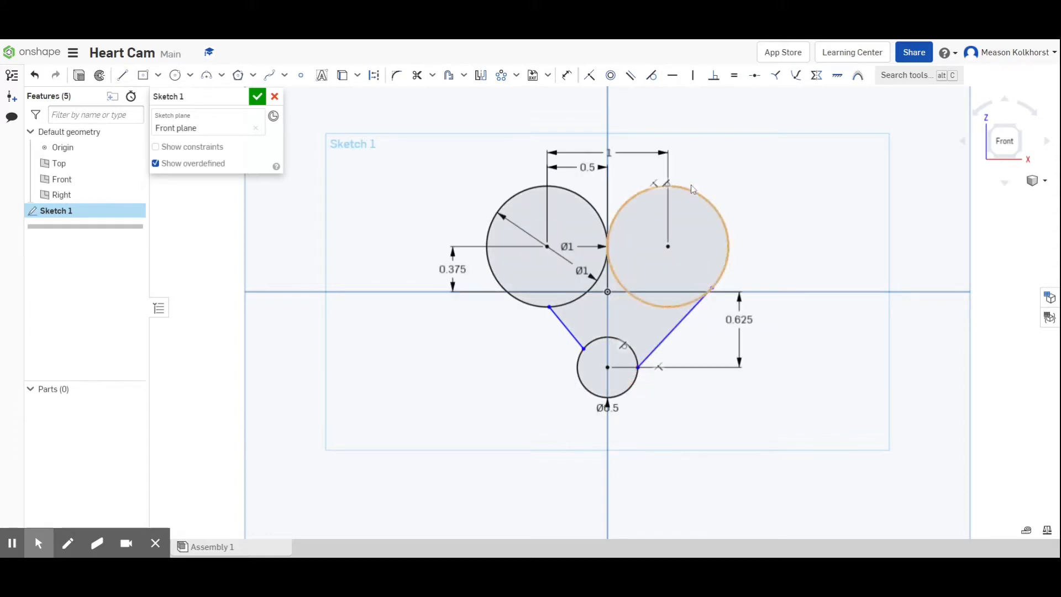
click(655, 77)
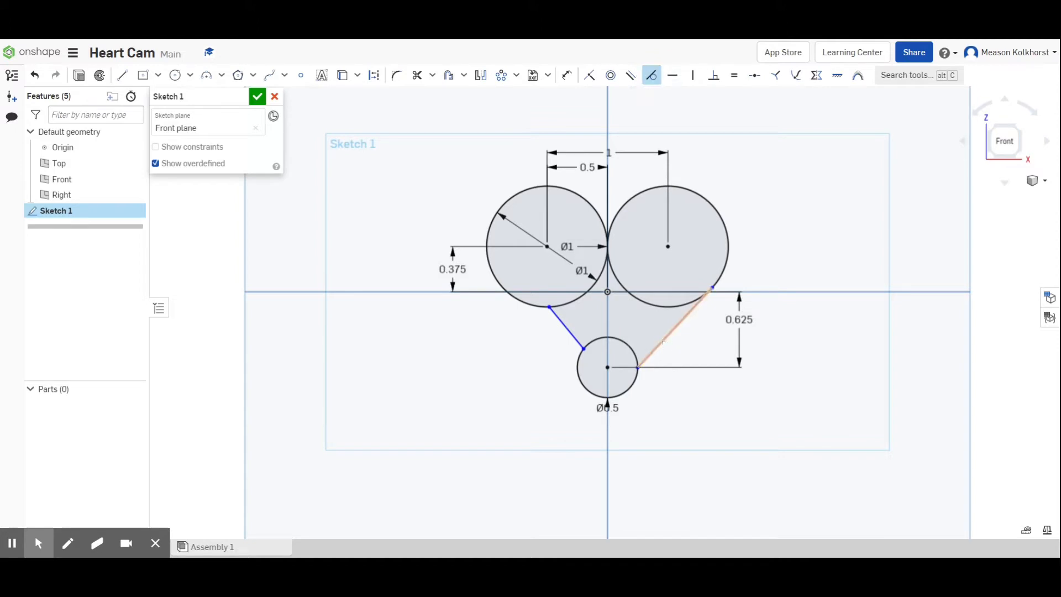
click(661, 343)
click(633, 390)
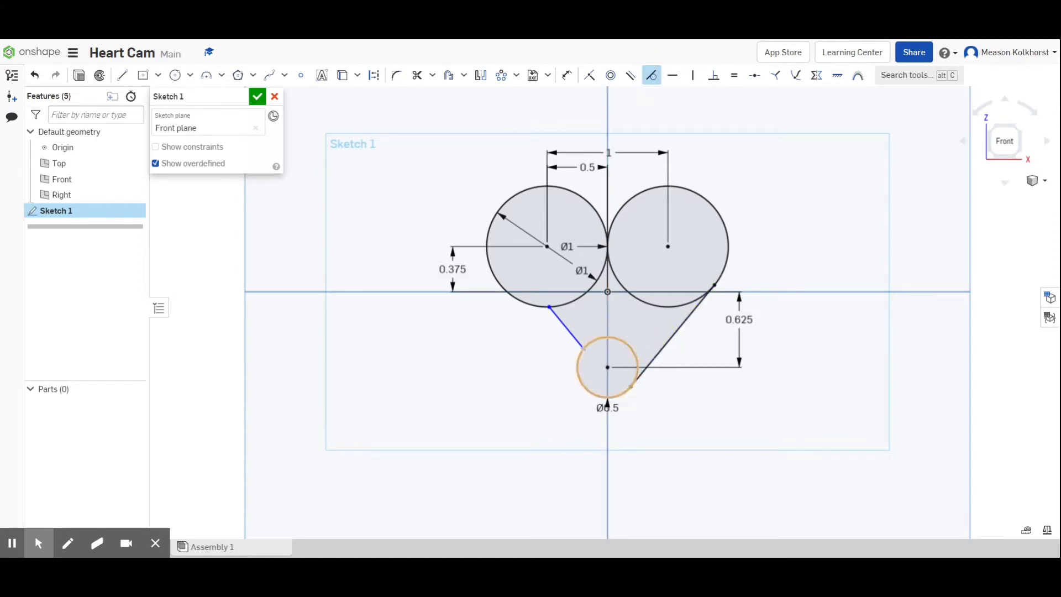
- Apply a tangent constraint between the left connecting line and the left large circle
click(567, 328)
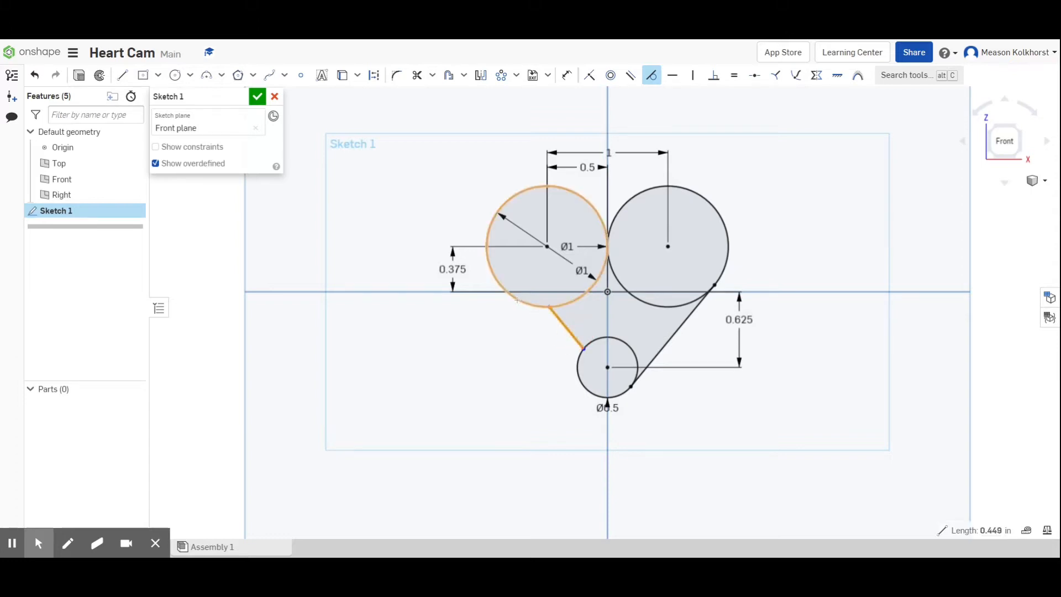
click(517, 300)
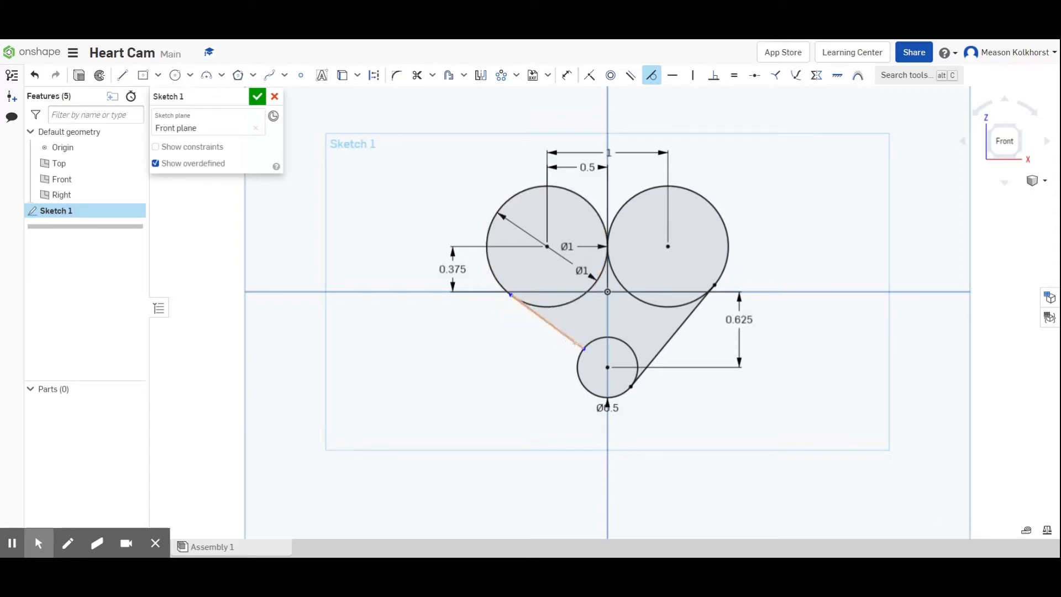
- Try to make the left connecting line tangent to the small circle, and undo that constraint
click(575, 343)
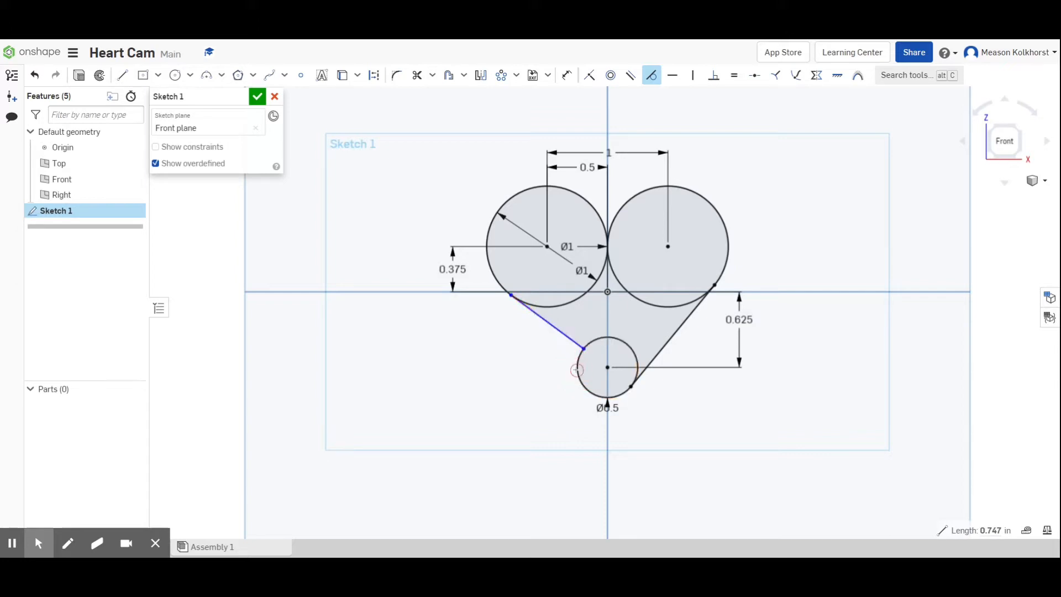
click(576, 369)
key(ctrl+z)
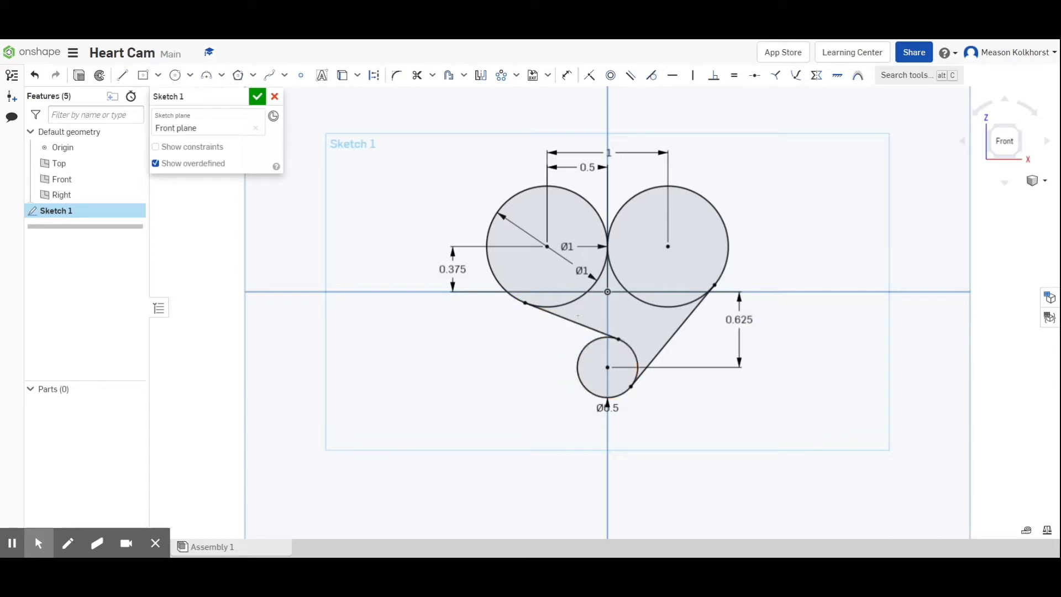
- Move the left line's lower endpoint to the small circle's outer left side and make the line tangent to that circle
click(582, 352)
drag(583, 352, 577, 370)
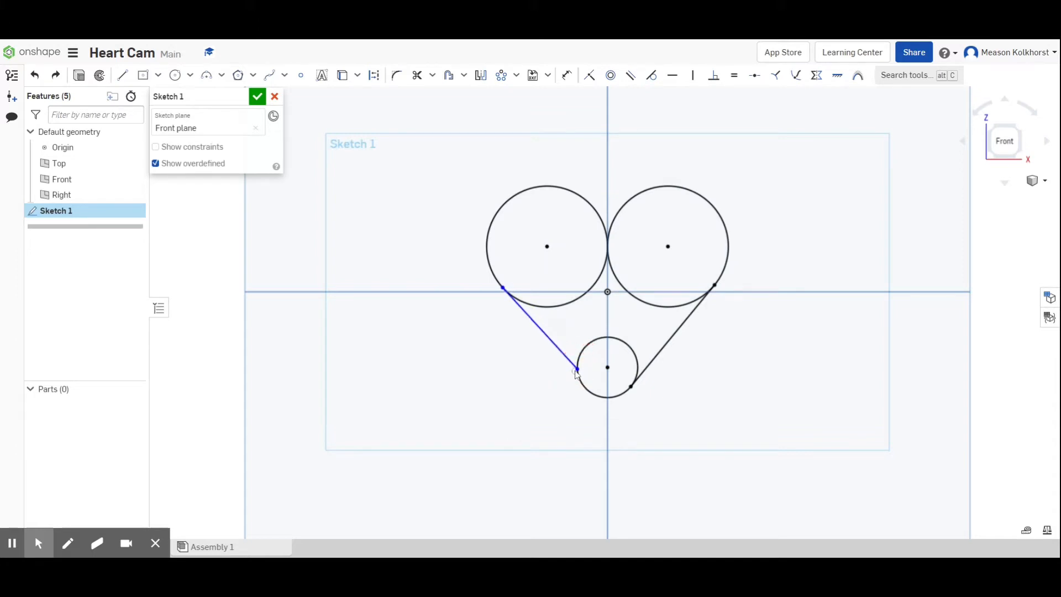
click(652, 75)
click(569, 358)
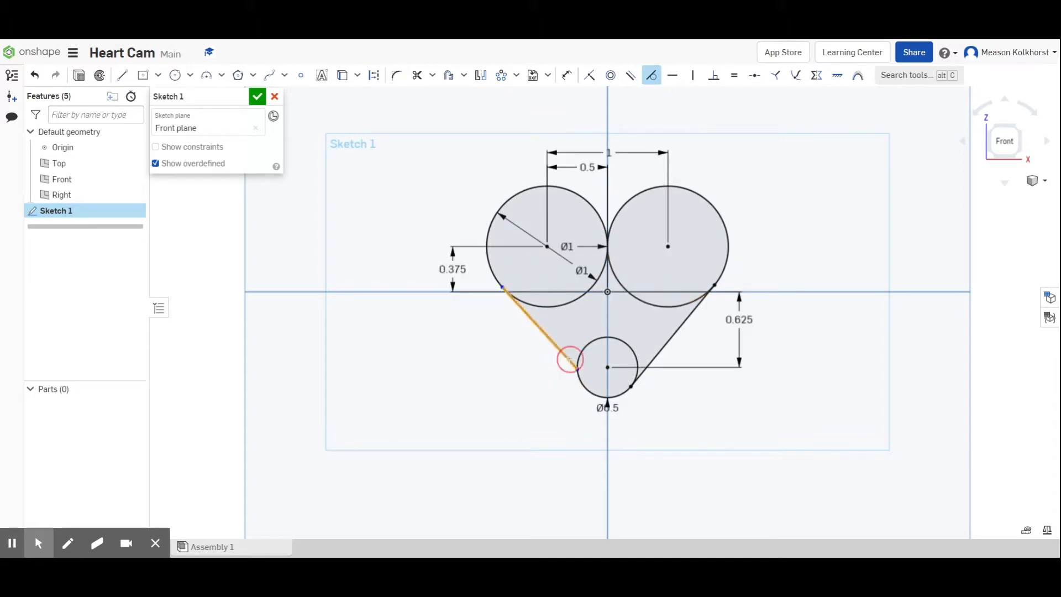
click(584, 347)
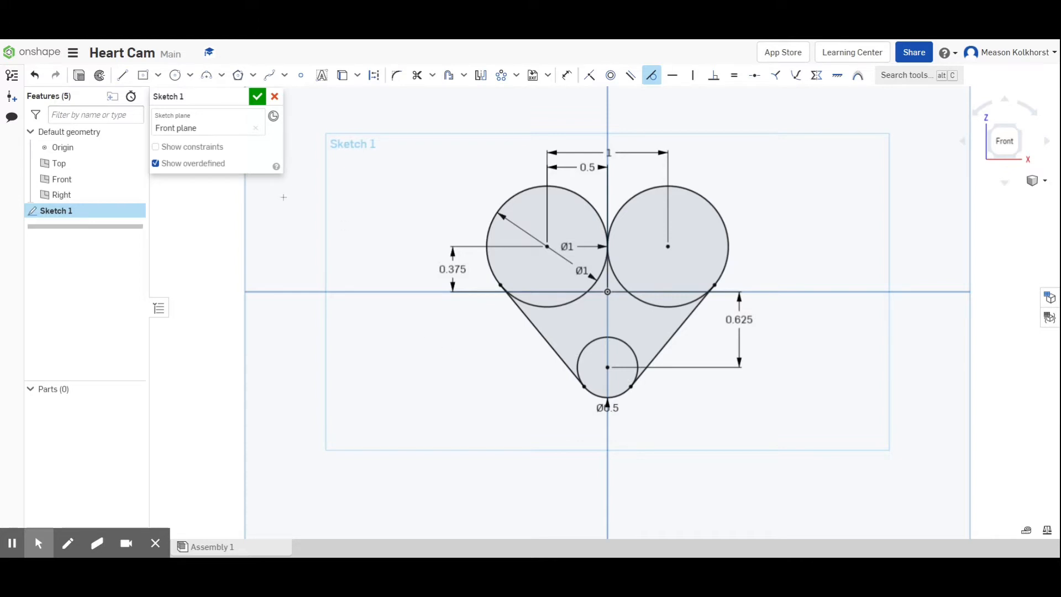
- Draw a downward-curving three-point arc between the tops of the two large circles with a radius of 0.5 in
click(206, 75)
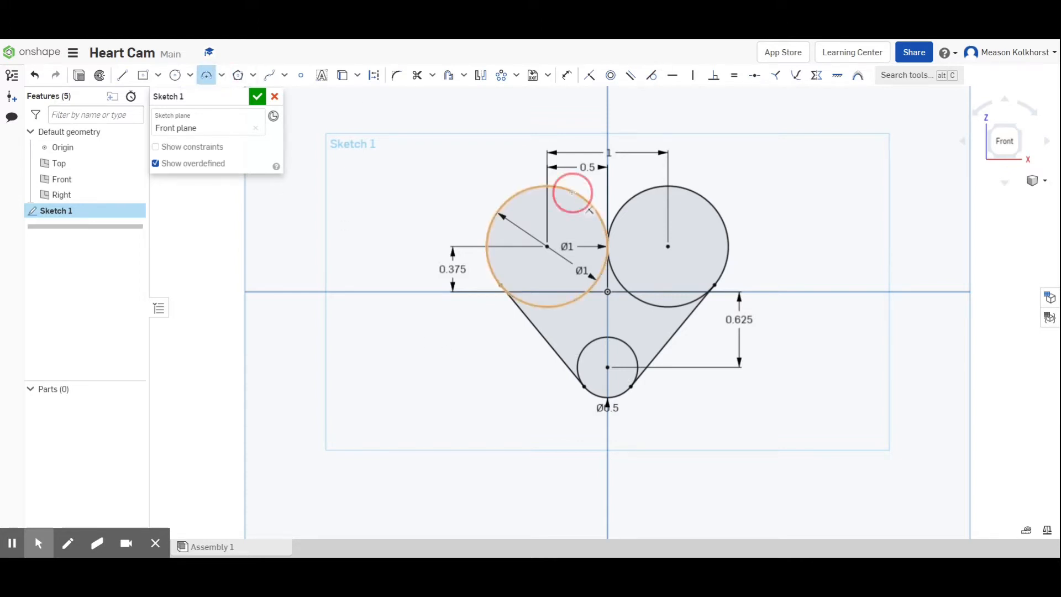
click(571, 191)
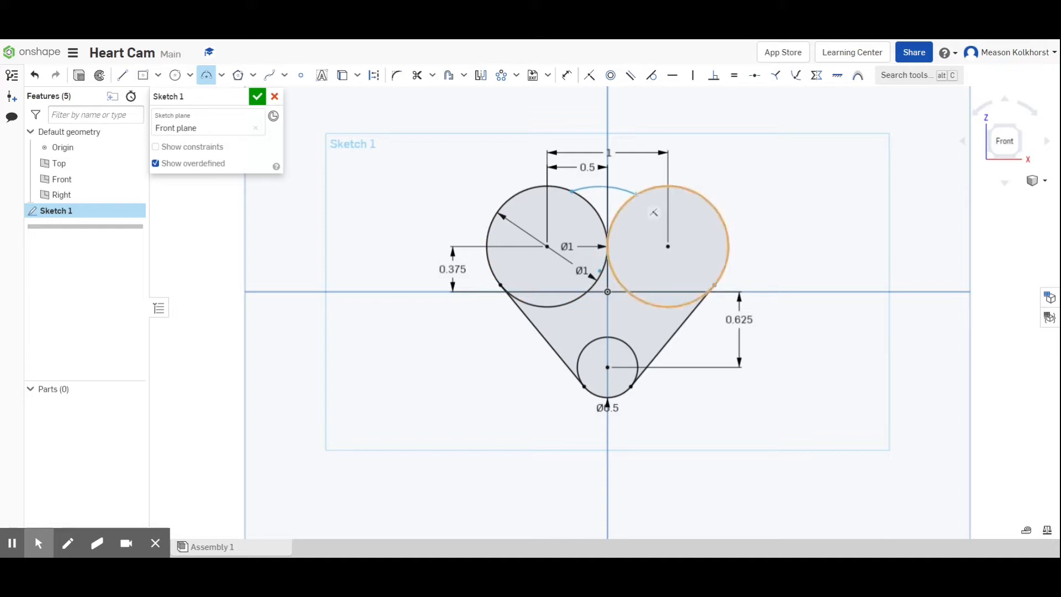
click(636, 194)
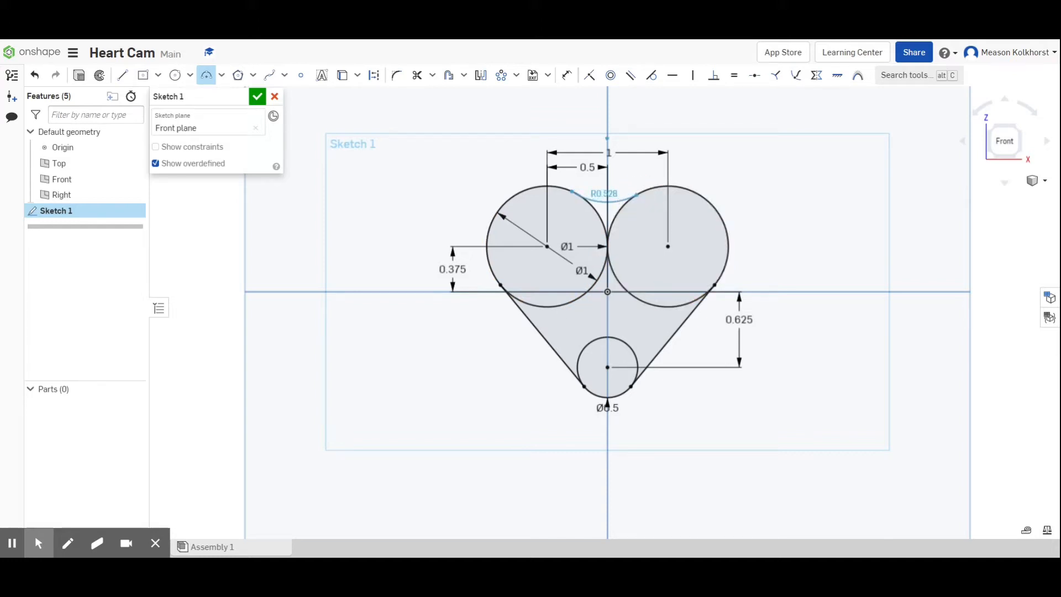
click(619, 200)
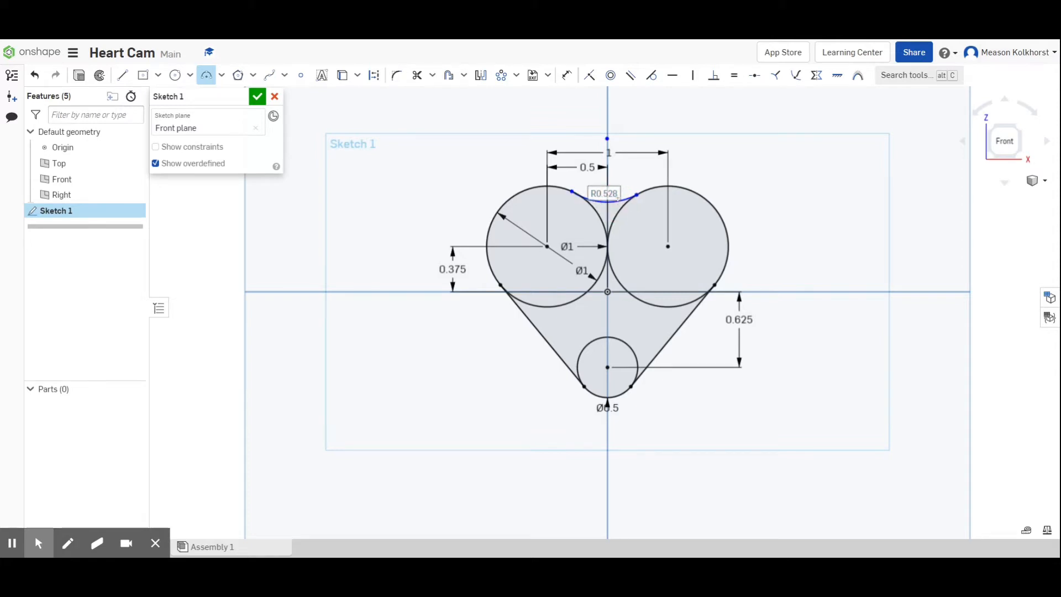
double_click(617, 192)
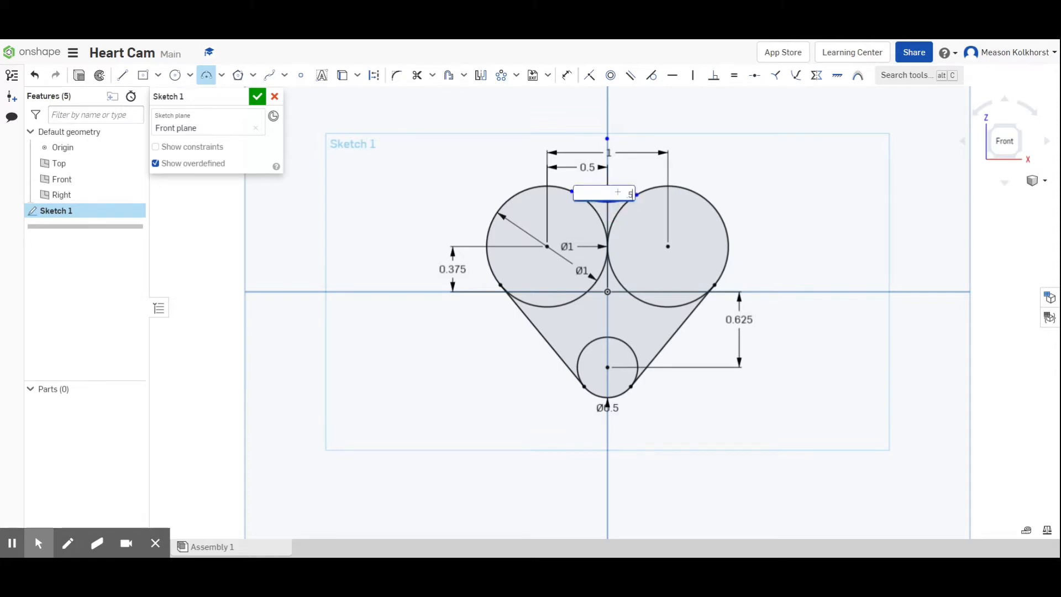
key(Return)
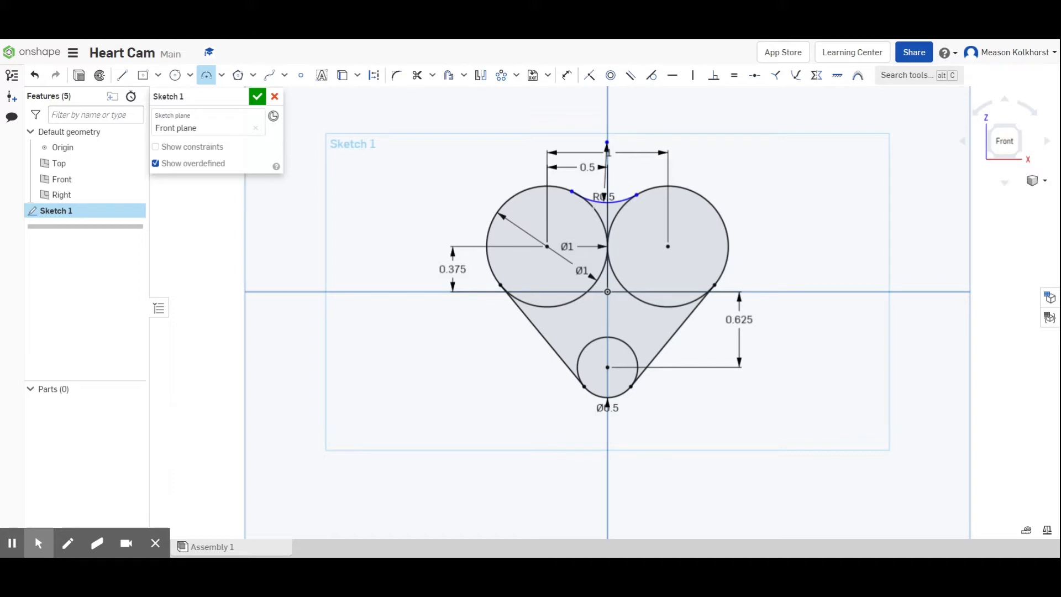
- Make the upper arc tangent to both the right and the left large circle
scroll(578, 196, up, 3)
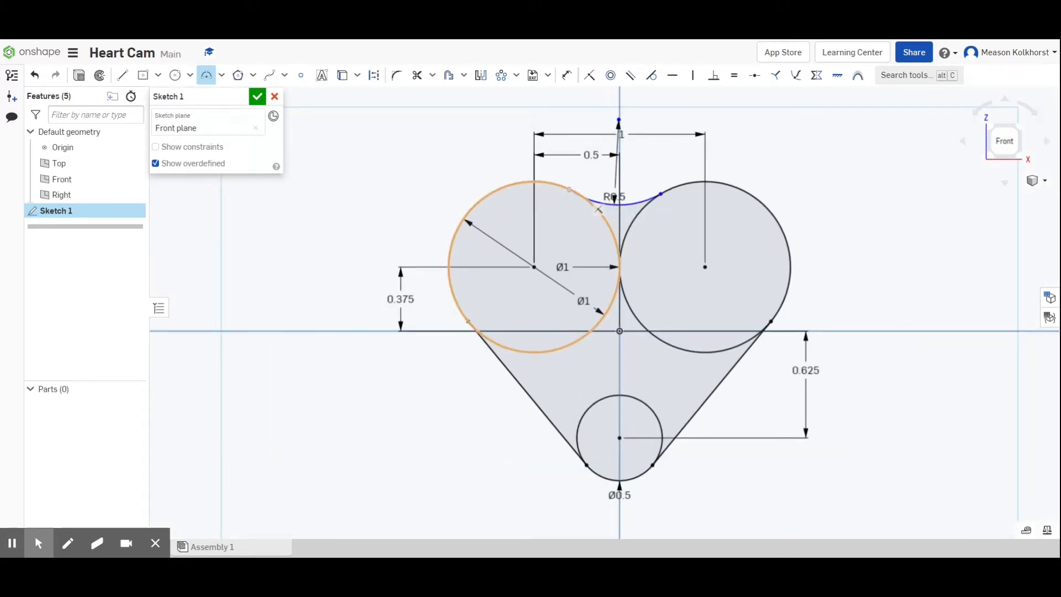
click(652, 74)
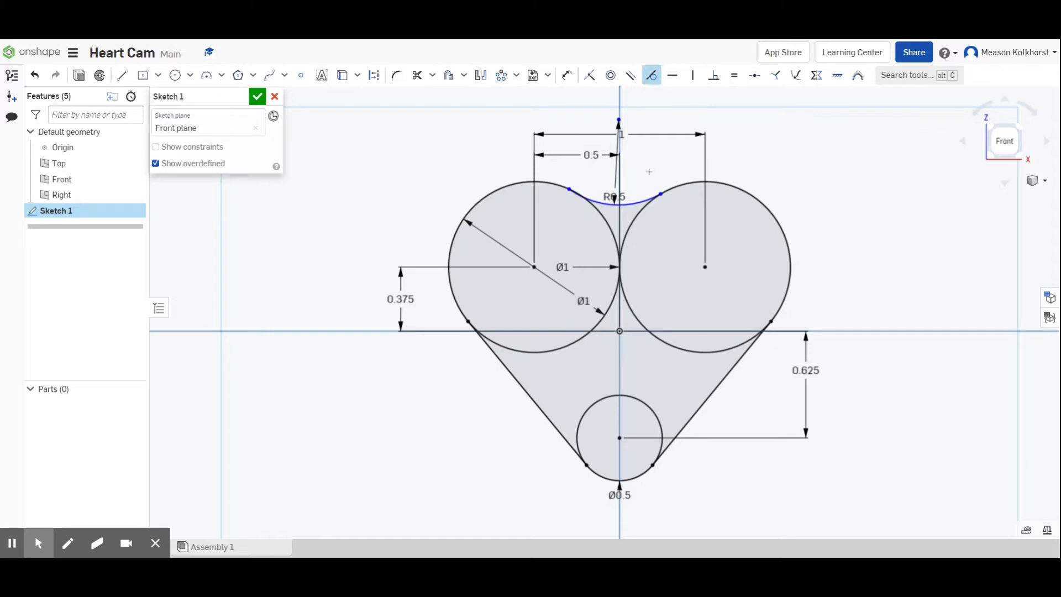
click(641, 201)
click(677, 183)
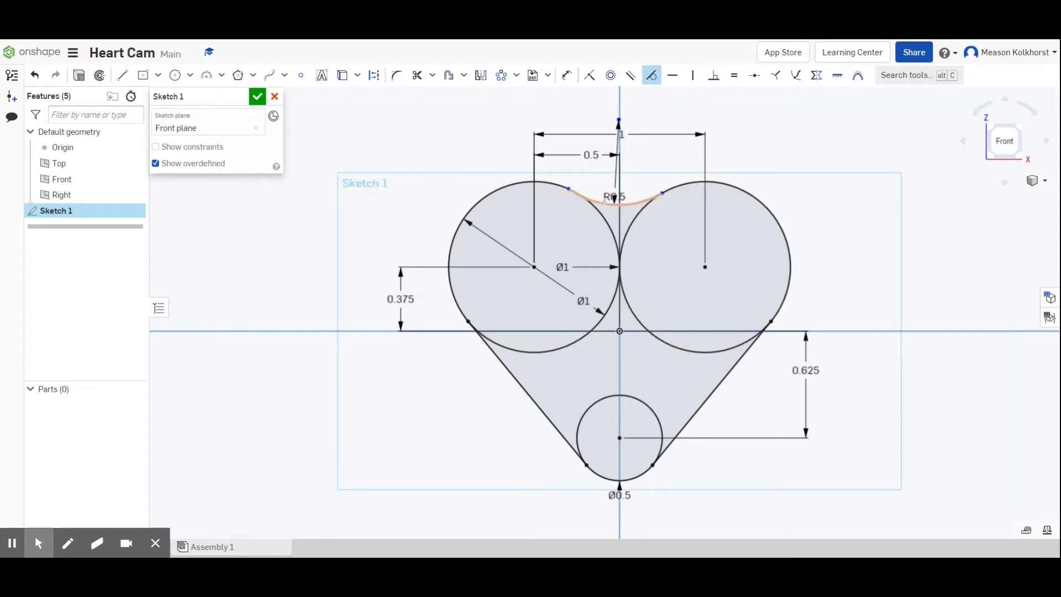
click(602, 203)
click(552, 184)
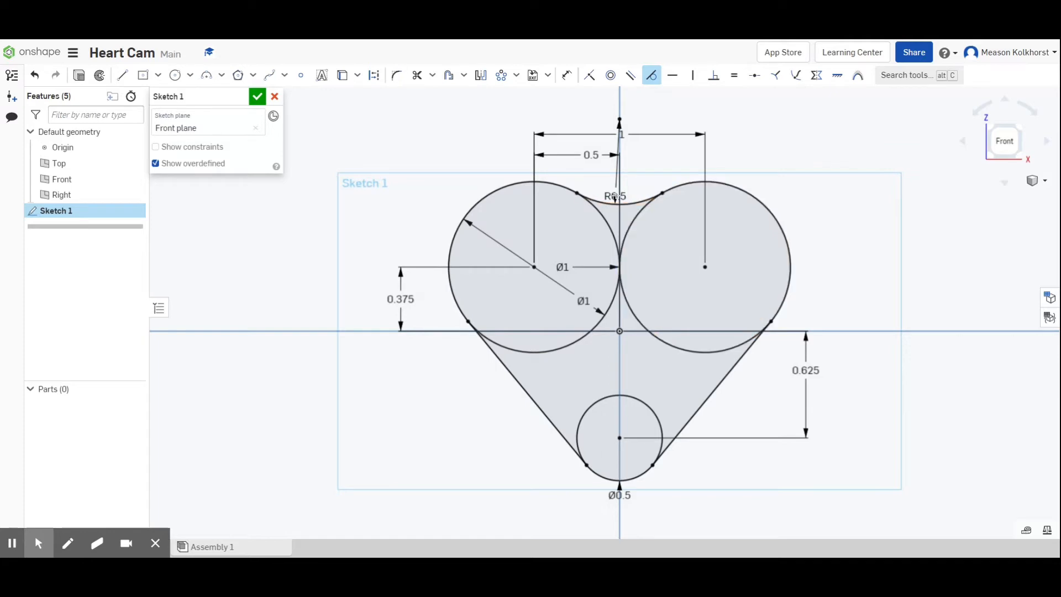
- Draw a center-point square at the origin, 0.25 in wide and 0.25 in high
scroll(641, 198, down, 3)
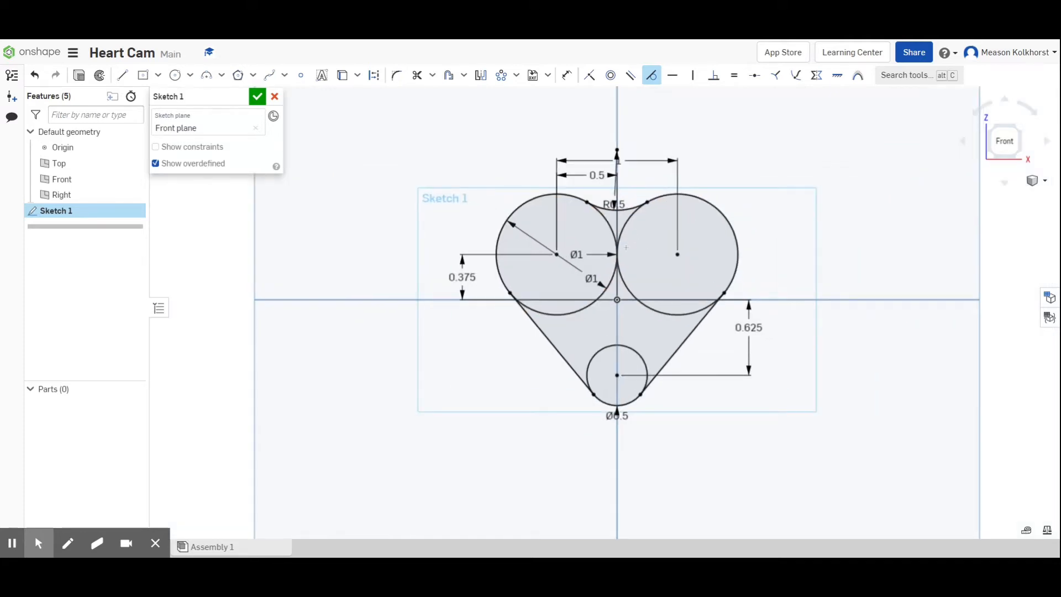
click(144, 77)
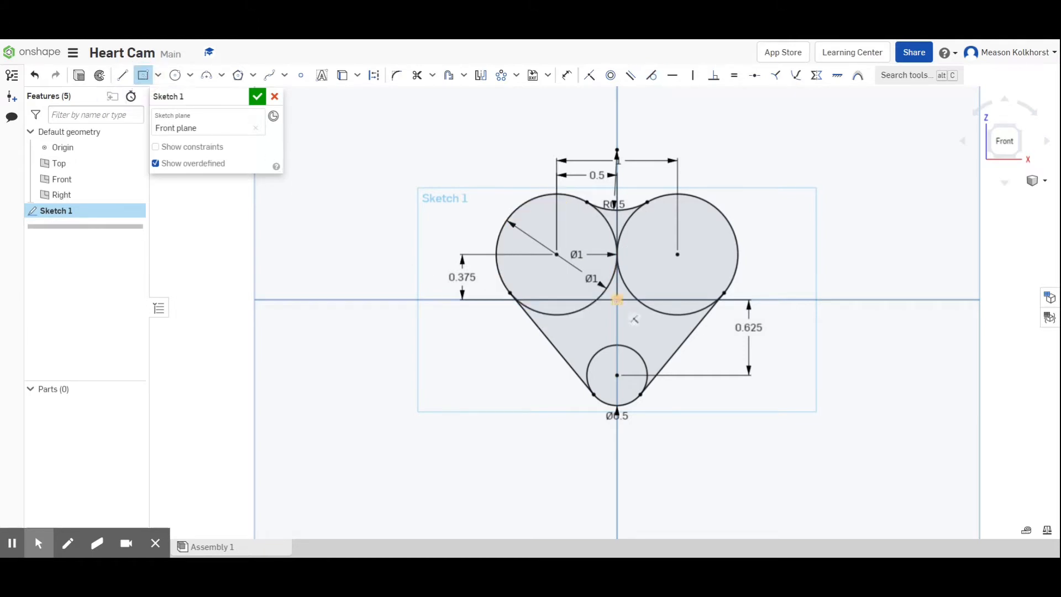
click(617, 300)
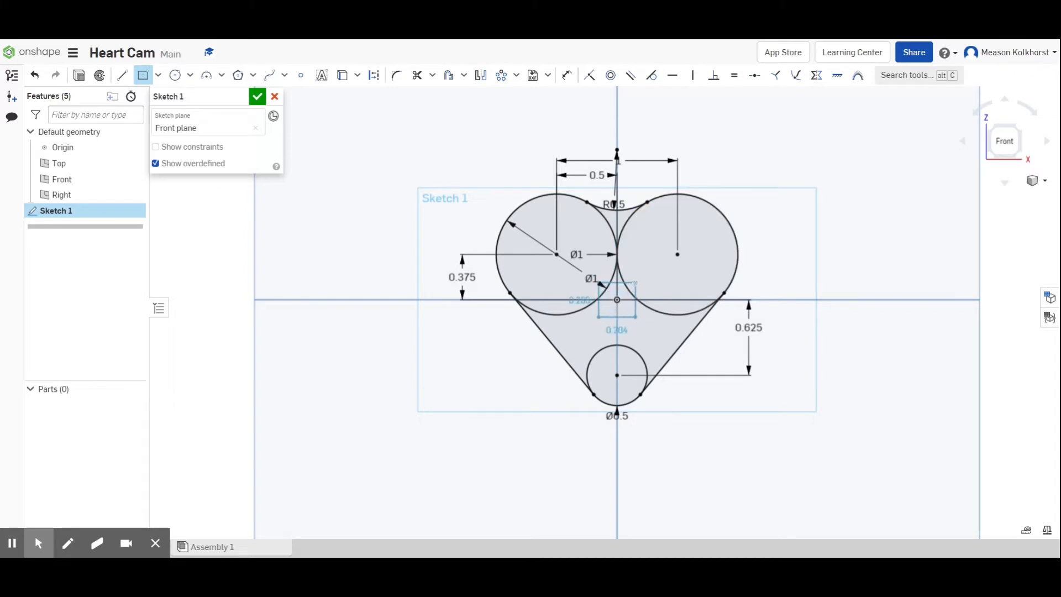
click(635, 283)
text(.2)
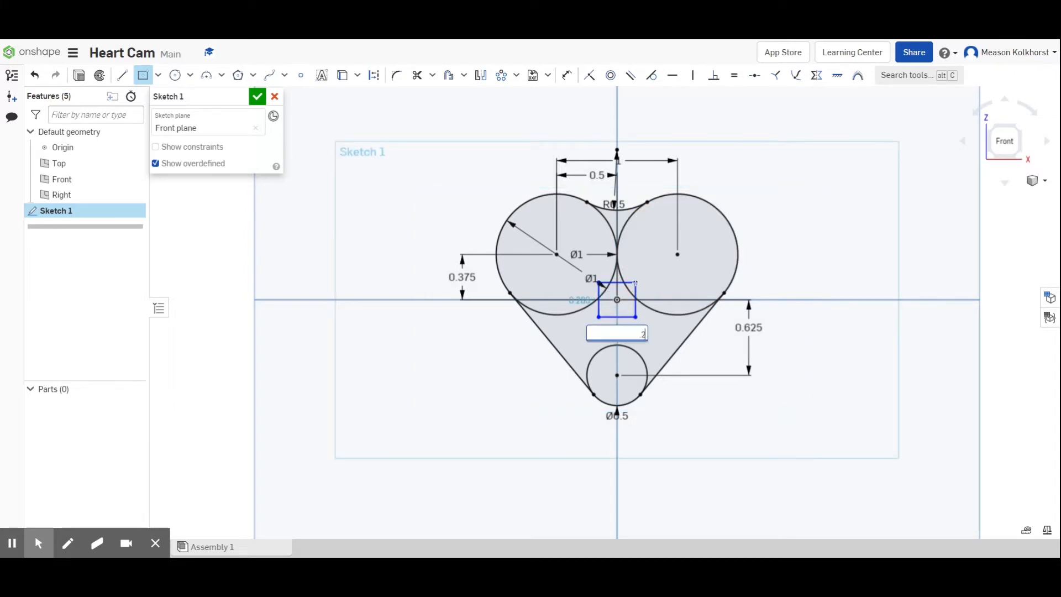
text(5)
key(Return)
text(2)
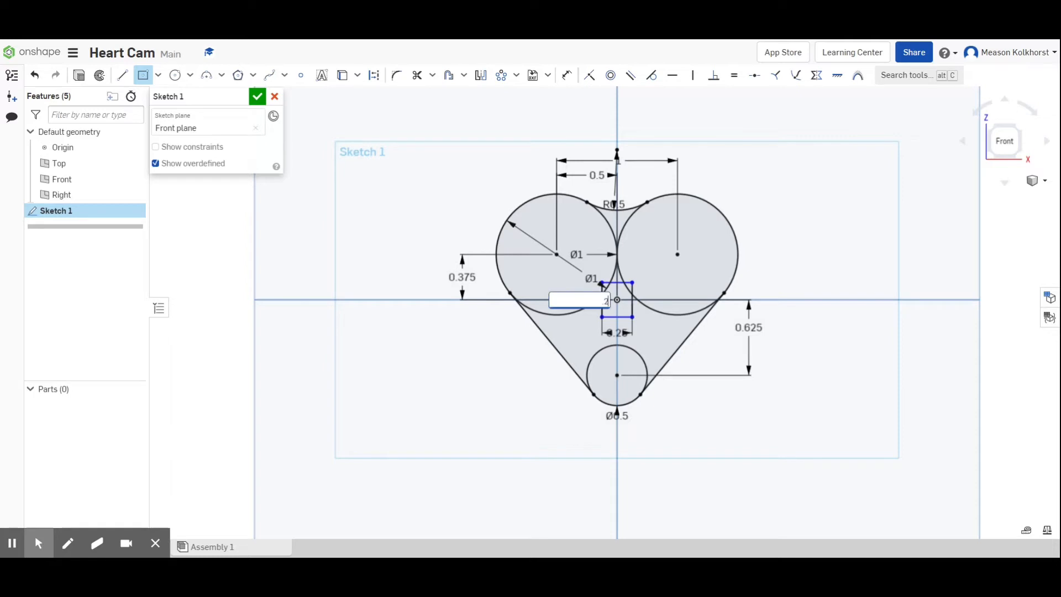
text(5)
key(Return)
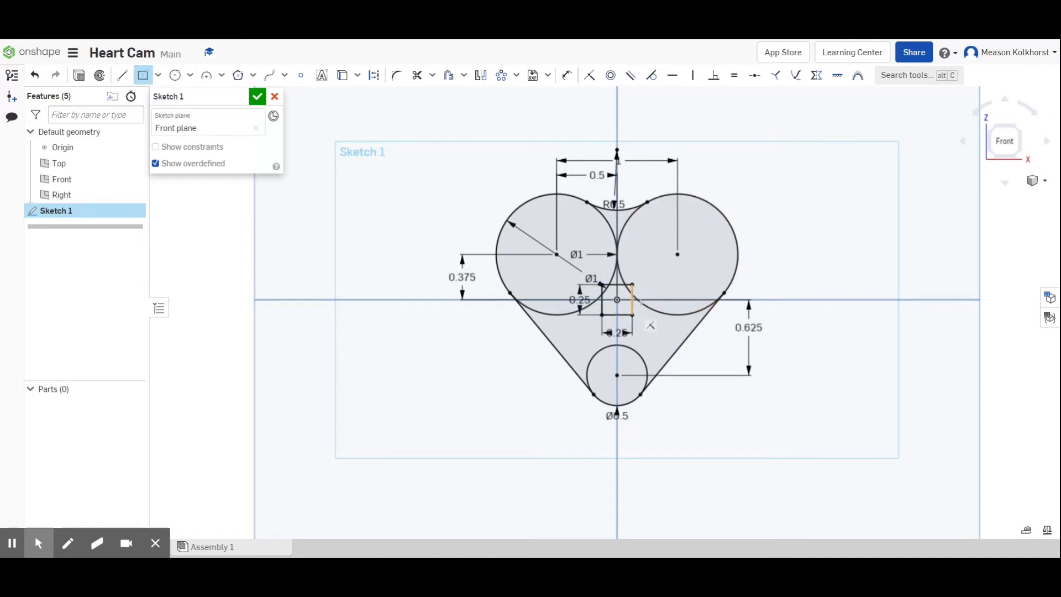
- Trim the two large-circle arc segments that cross the inside of the central square and finish the sketch
scroll(624, 296, up, 5)
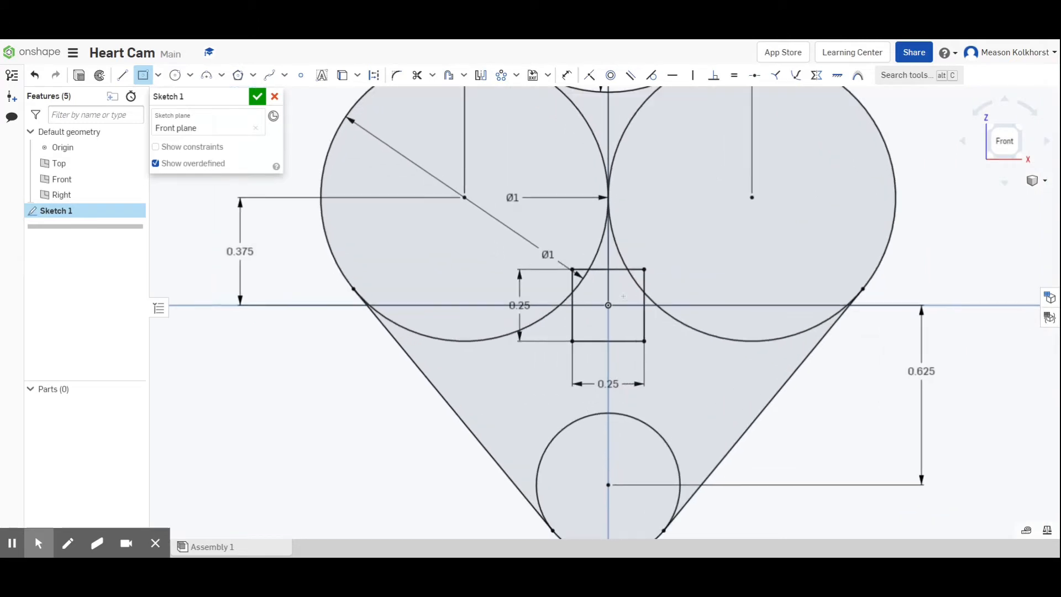
scroll(623, 296, up, 1)
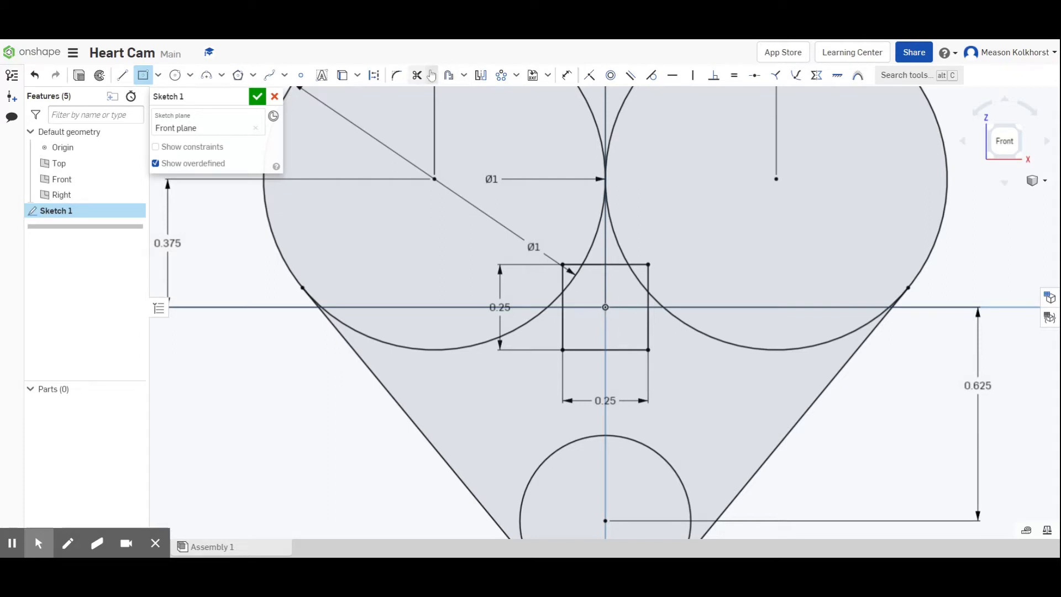
click(417, 74)
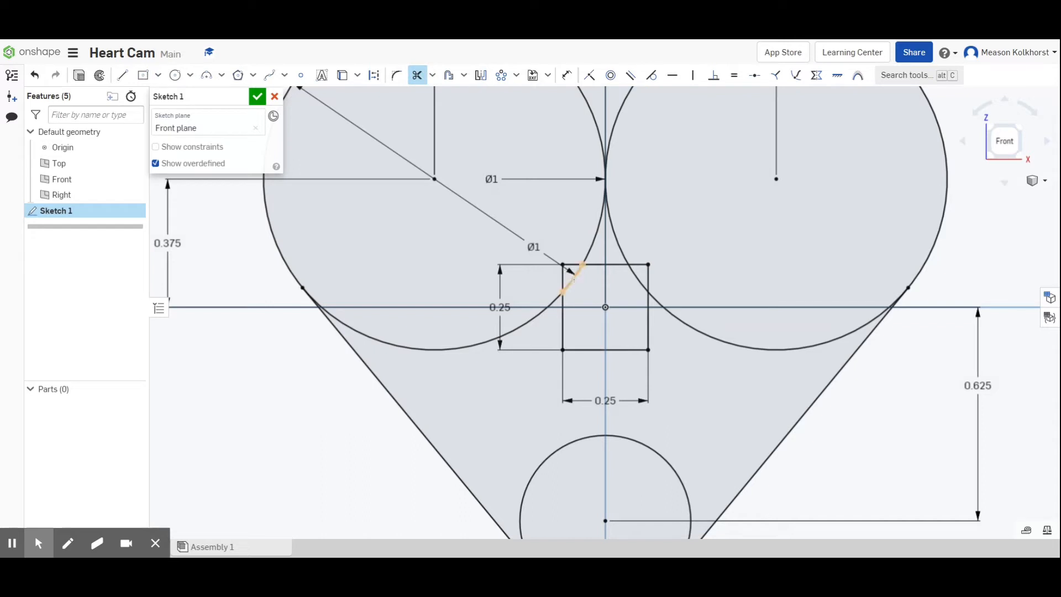
click(572, 279)
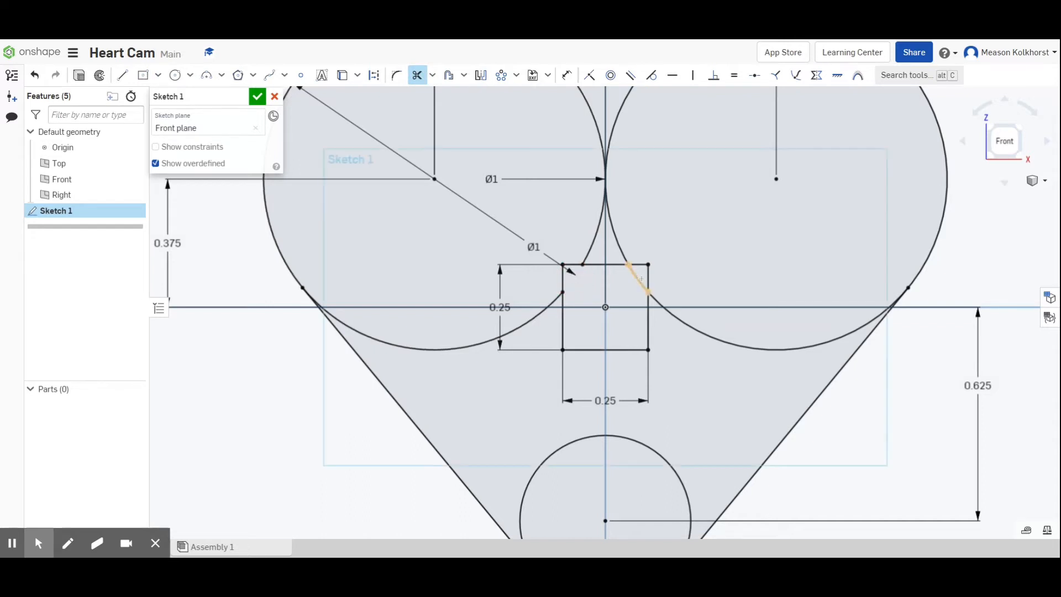
click(635, 276)
scroll(635, 276, down, 3)
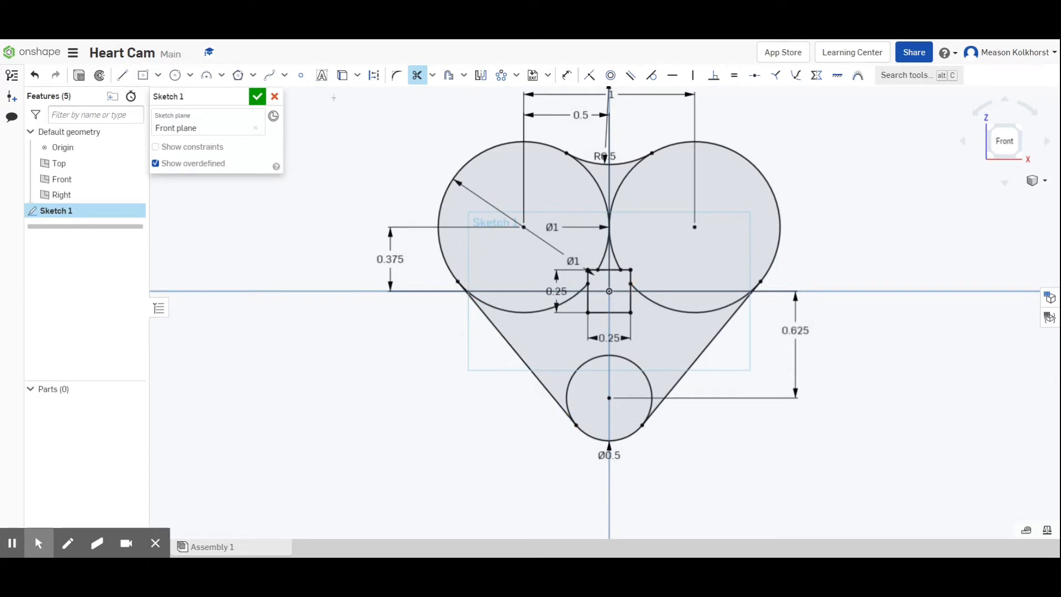
click(256, 100)
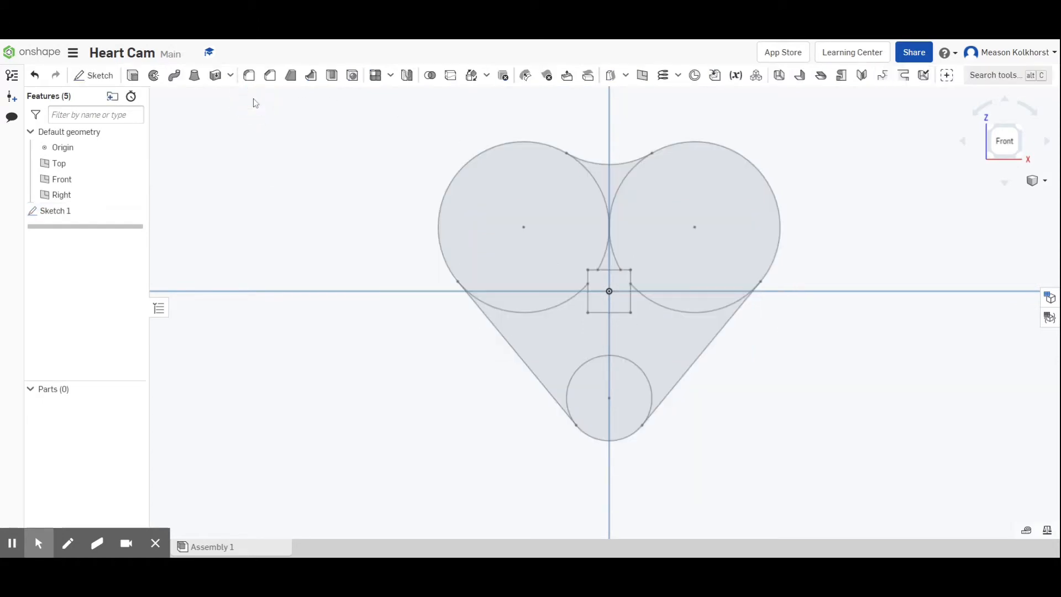
- Extrude all heart sketch regions, including the small gap above the square but not the square itself, as a new 0.25 in solid
click(132, 75)
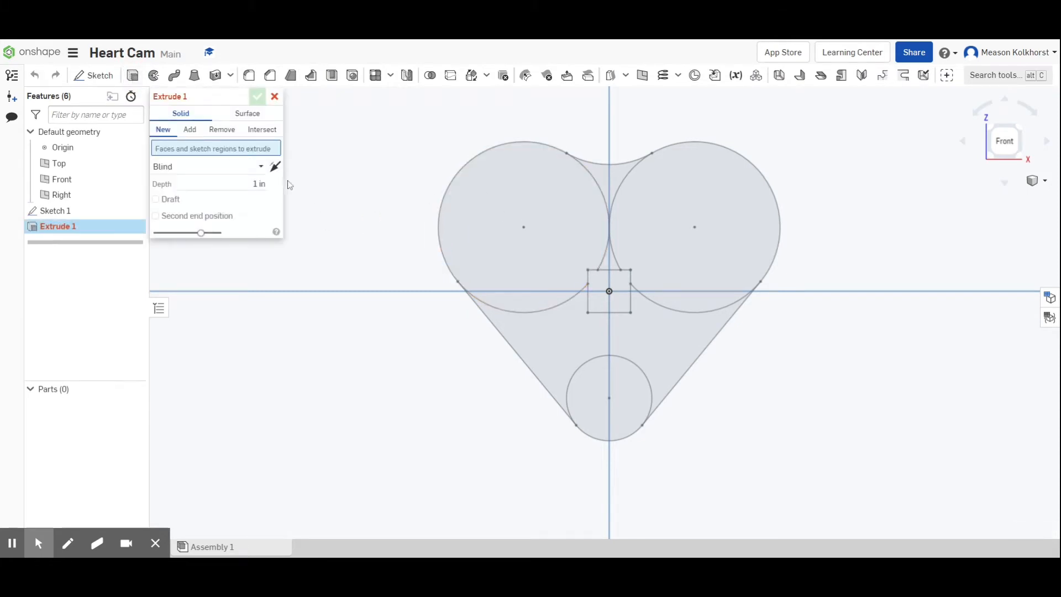
click(98, 212)
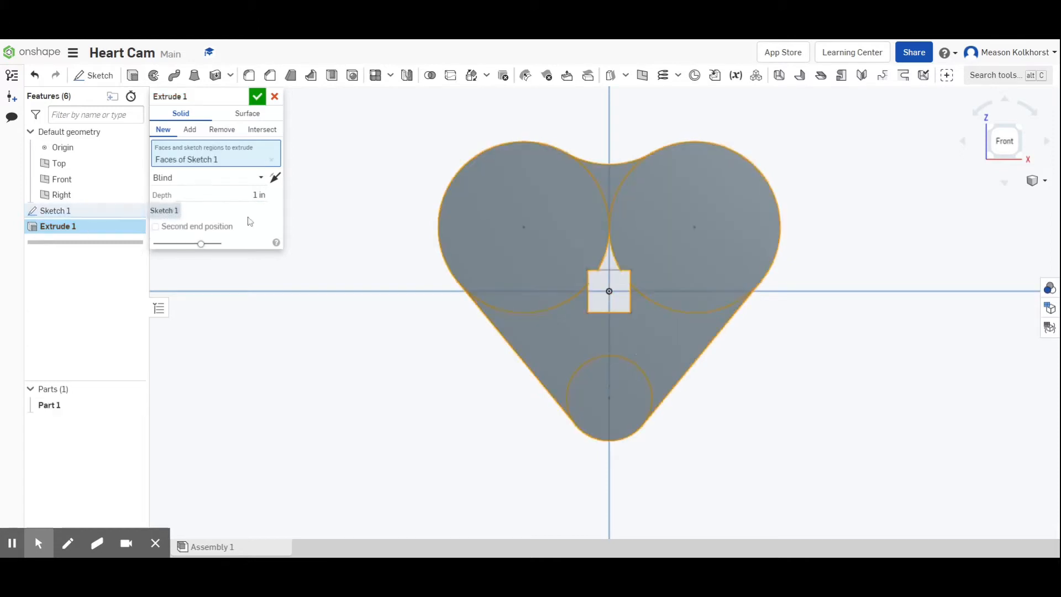
click(610, 263)
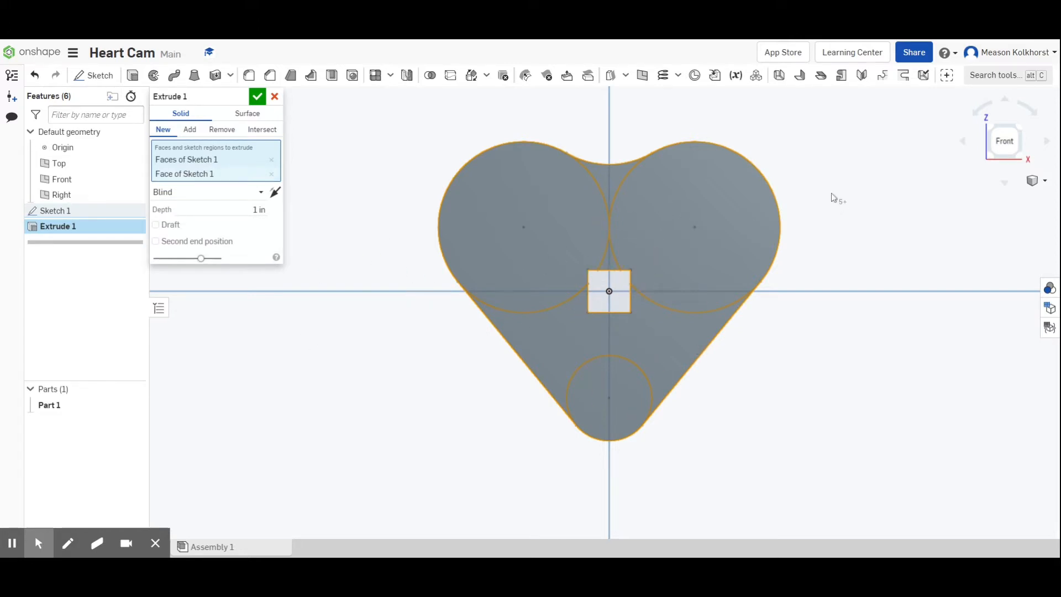
click(1019, 133)
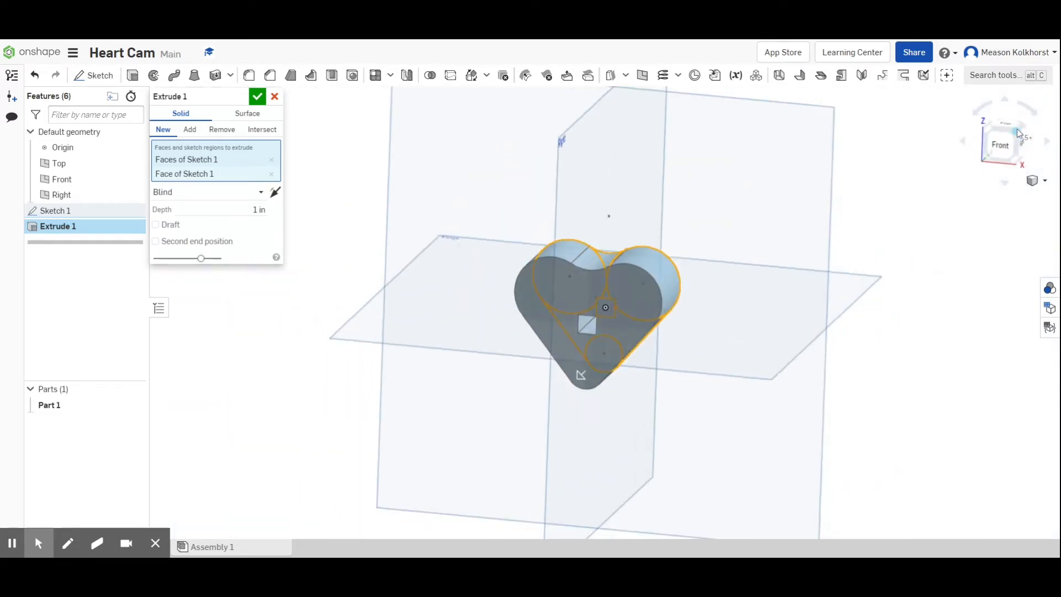
scroll(602, 321, up, 3)
scroll(603, 321, up, 2)
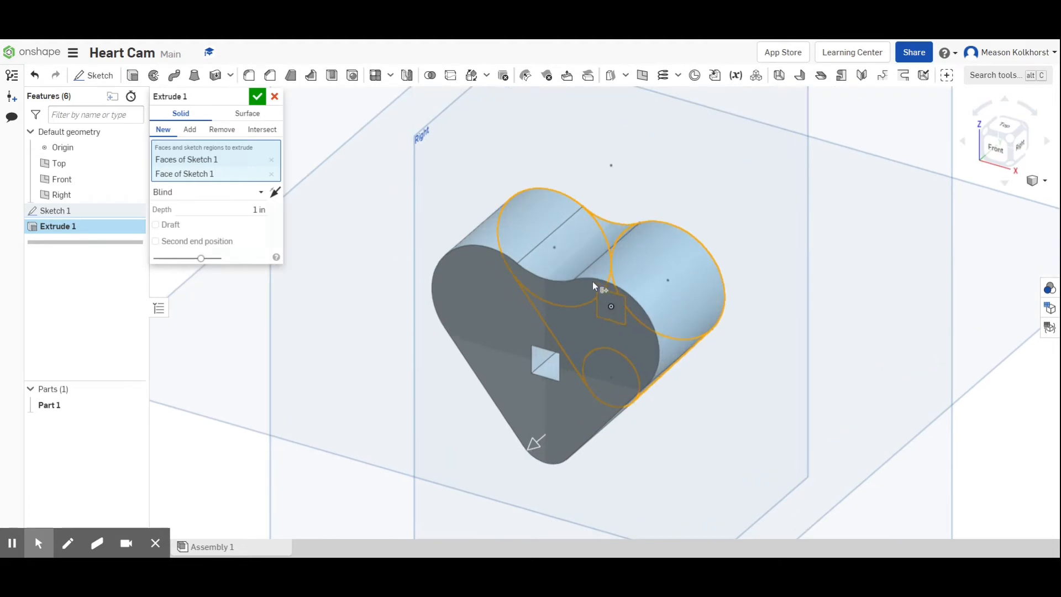
click(259, 210)
key(BackSpace)
text(.25)
key(Return)
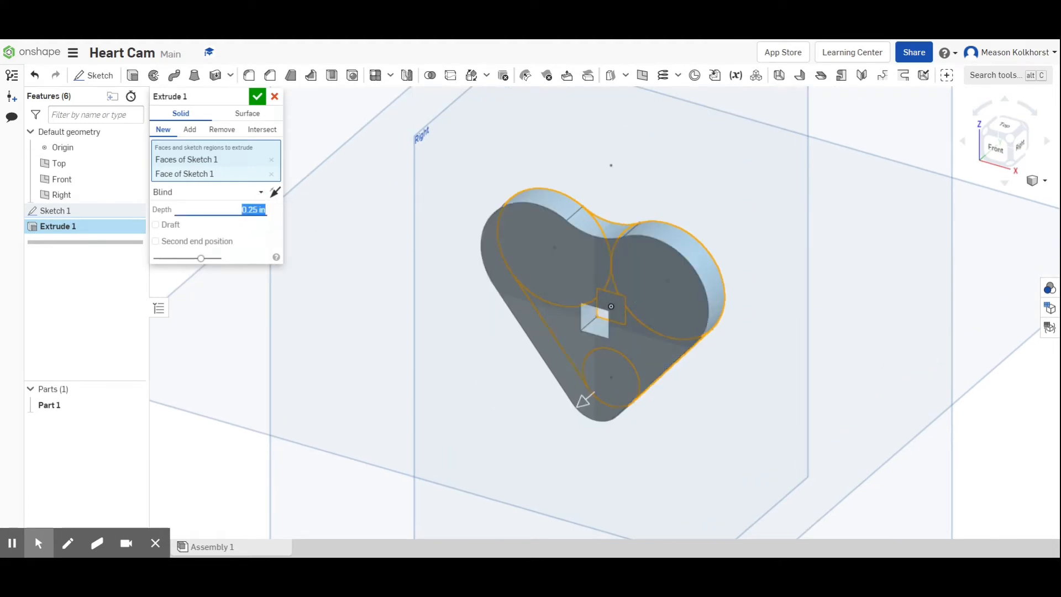
click(257, 97)
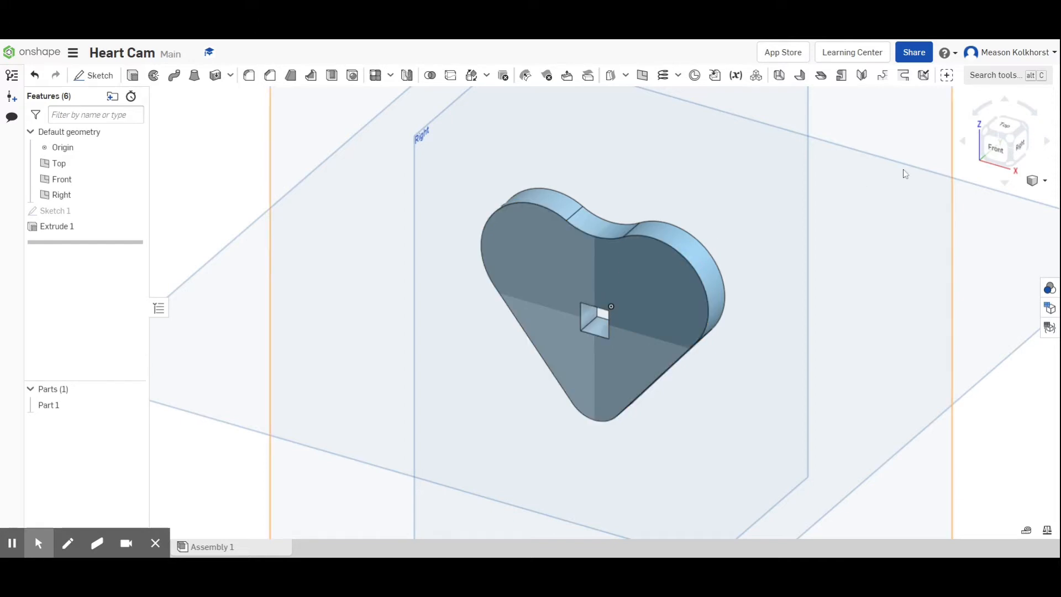
- Reopen Sketch 1, move the upper arc's R0.5 dimension label clear of the vertical centre axis, and close the sketch
click(995, 147)
scroll(606, 312, up, 5)
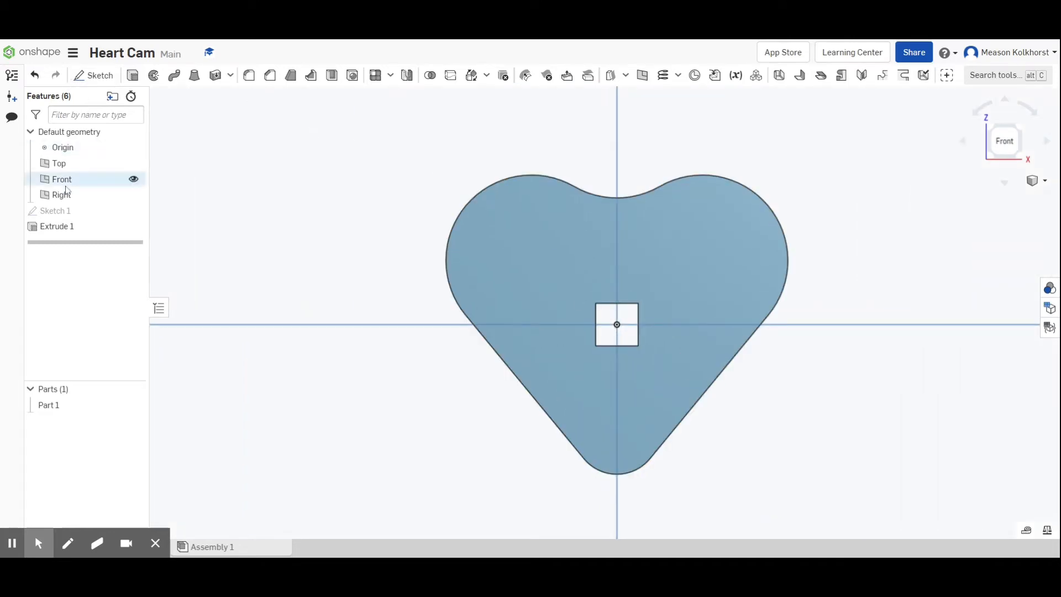
click(65, 212)
double_click(65, 213)
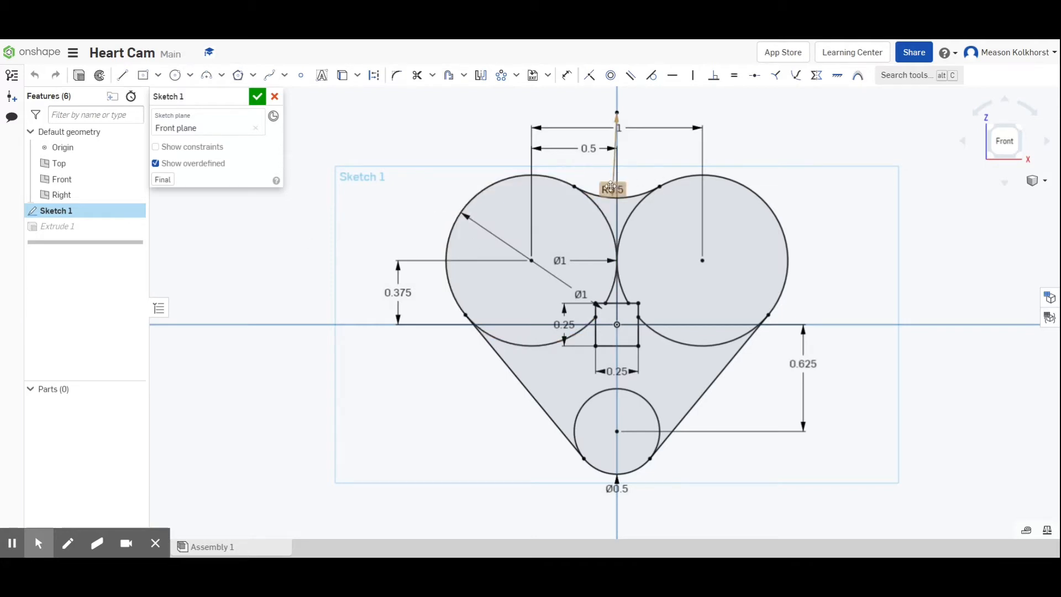
drag(610, 188, 638, 167)
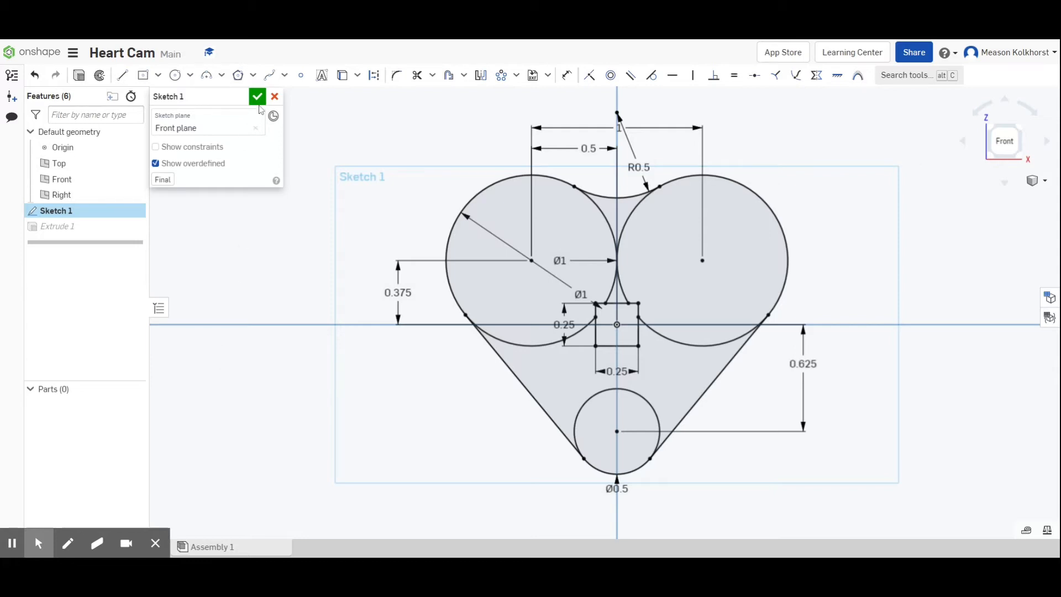
click(257, 97)
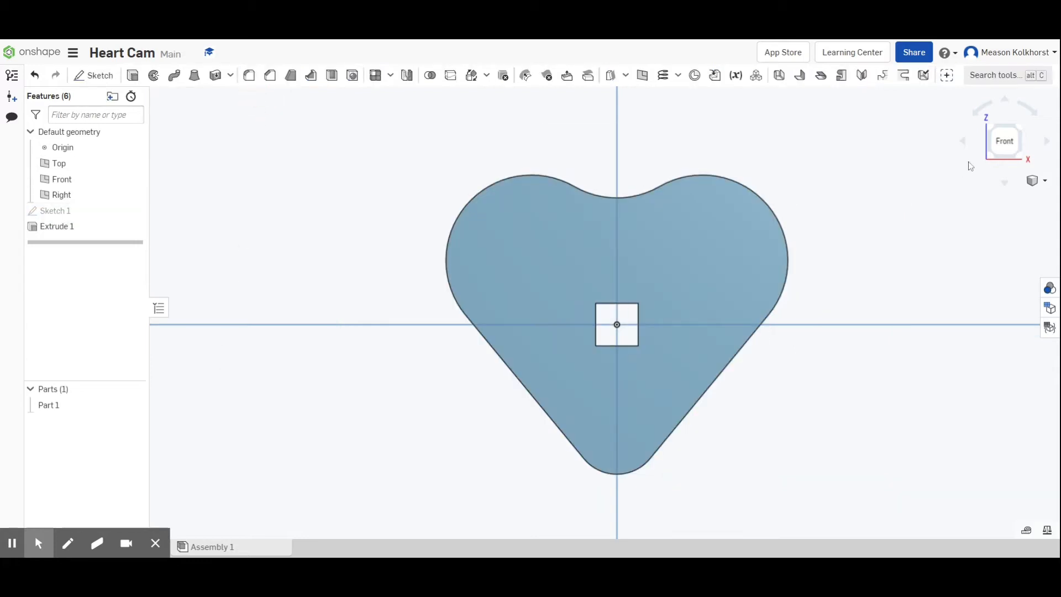
- Change the appearance colour of Part 1 to red (FF0000)
click(1018, 124)
scroll(606, 311, up, 6)
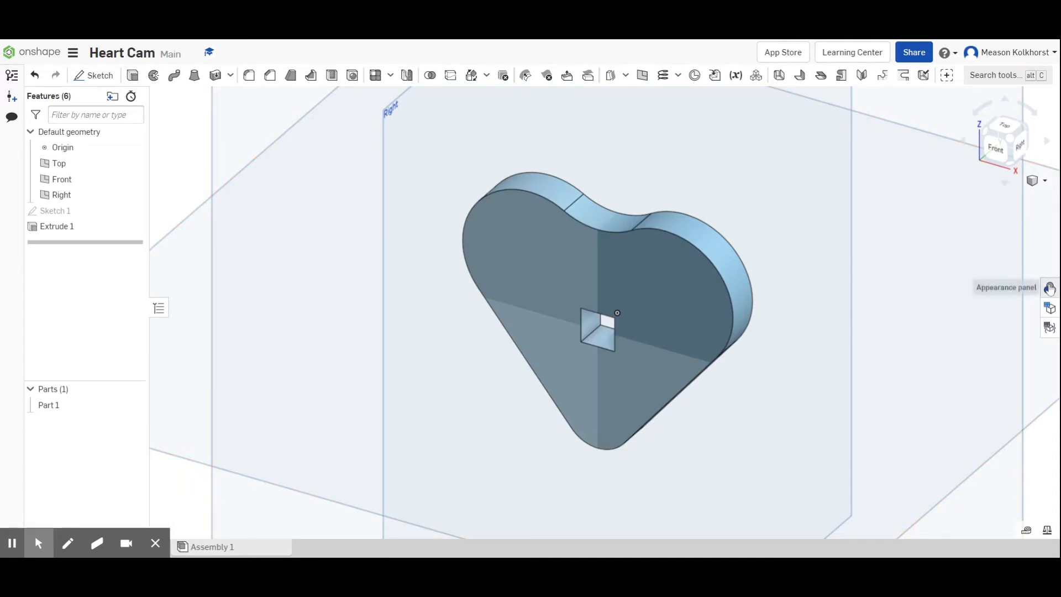
click(1048, 288)
click(919, 121)
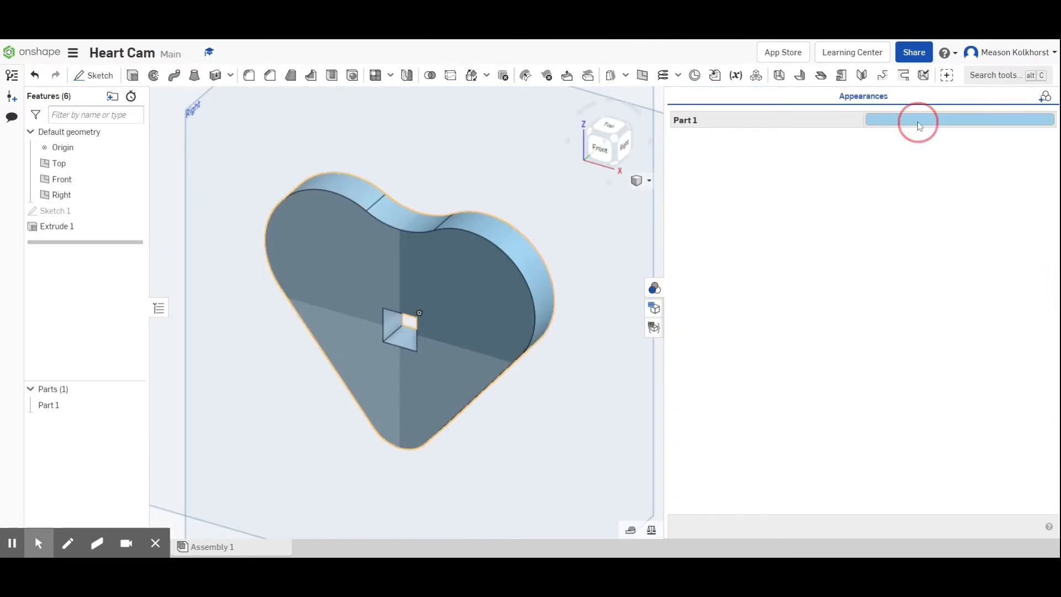
click(554, 132)
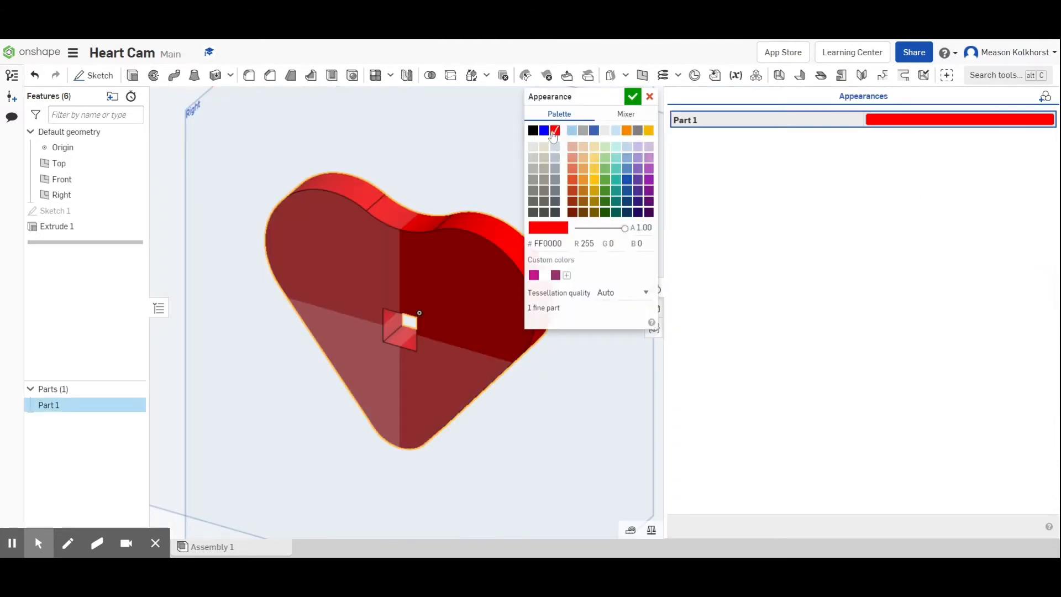
click(633, 97)
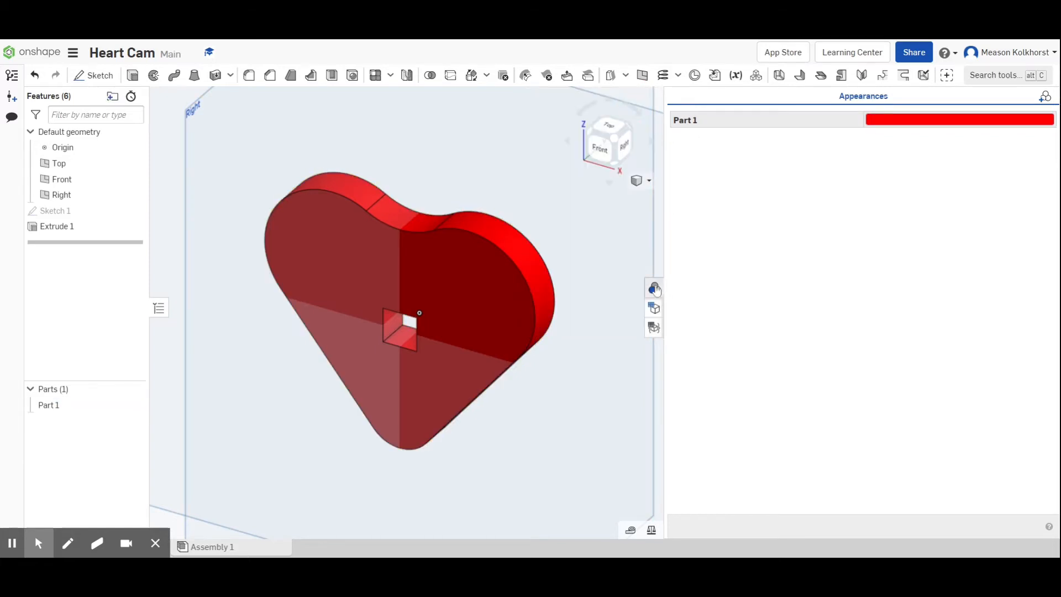
click(654, 288)
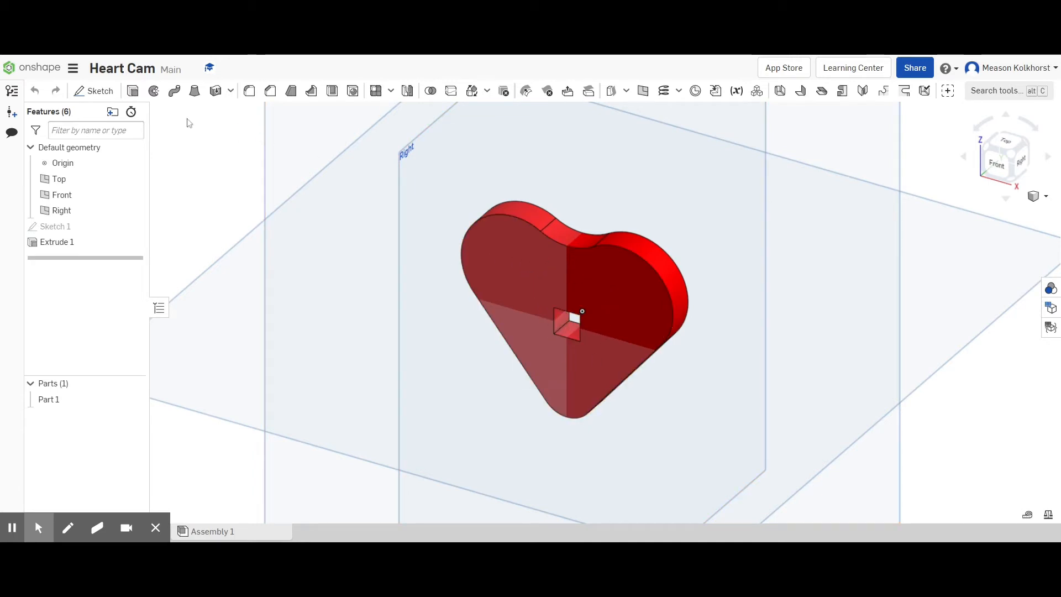
- Start a new sketch on the front face of the heart-shaped part, viewed straight on
click(95, 91)
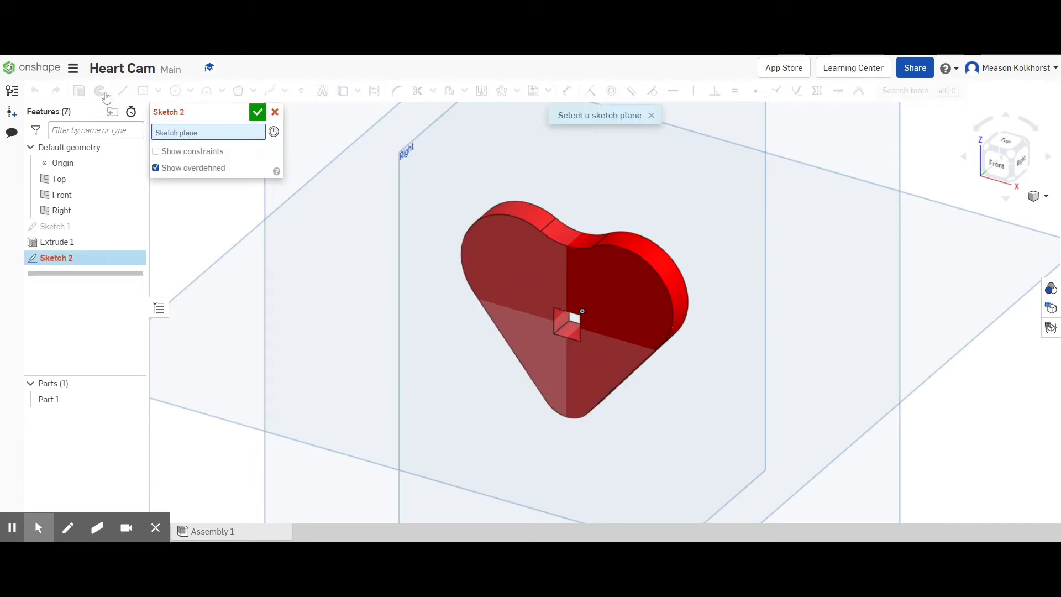
click(534, 288)
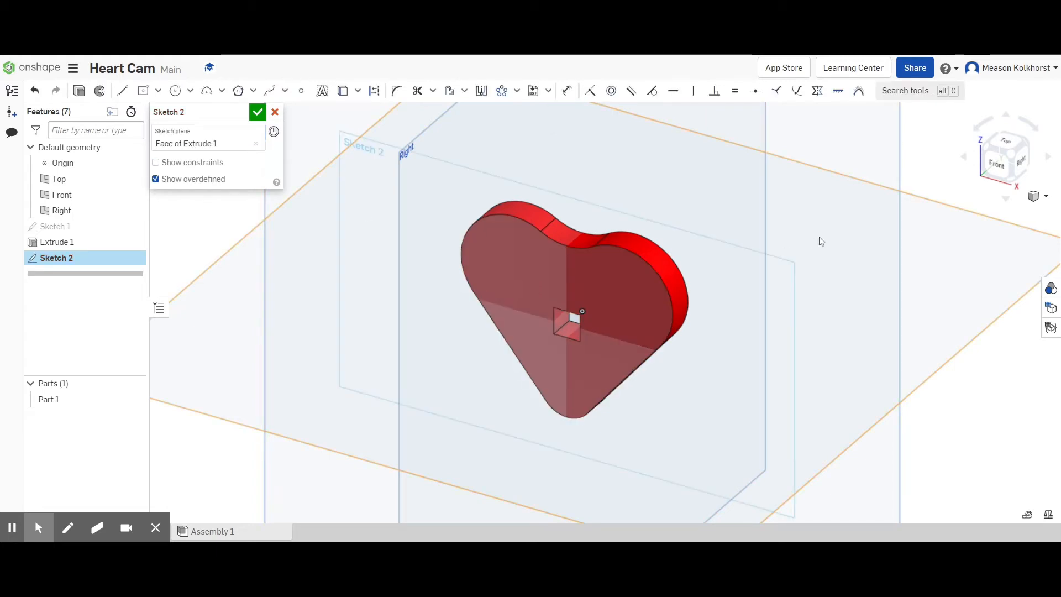
click(1005, 180)
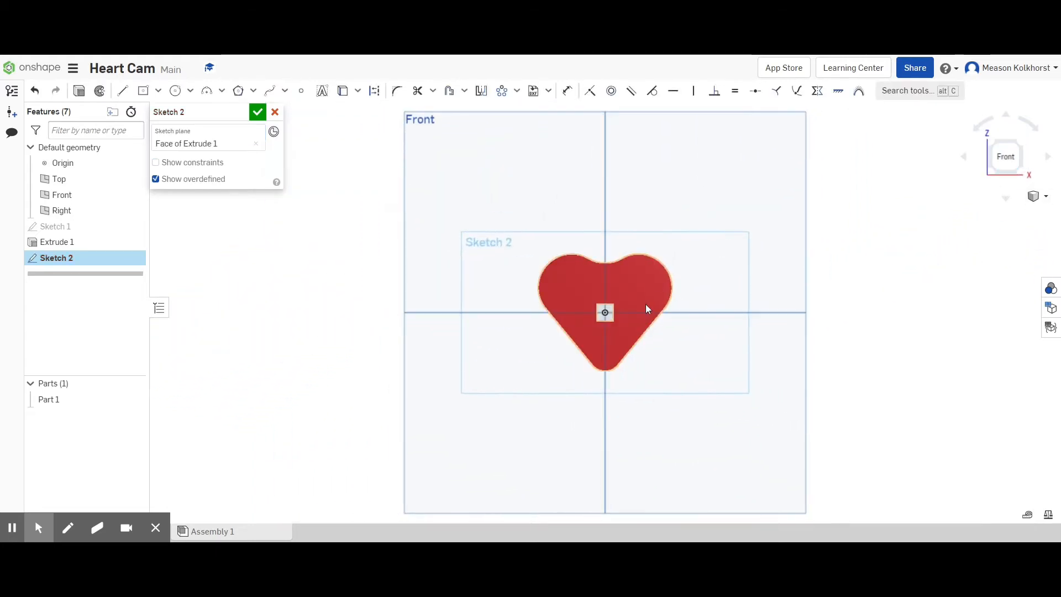
scroll(648, 309, up, 5)
scroll(648, 309, up, 1)
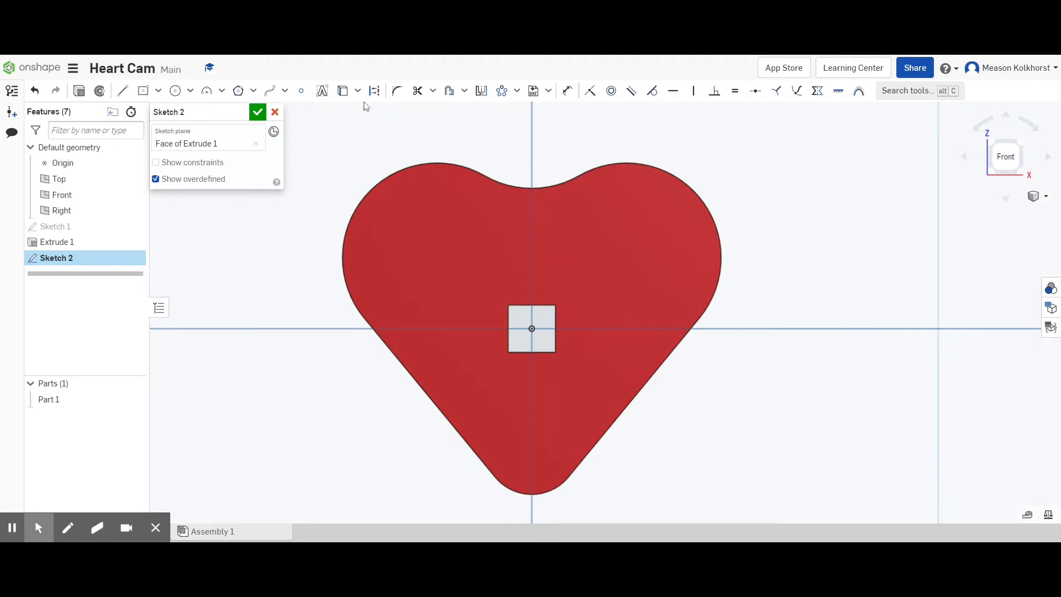
- Try to offset the heart face's whole outline inward by 0.25 in
click(449, 91)
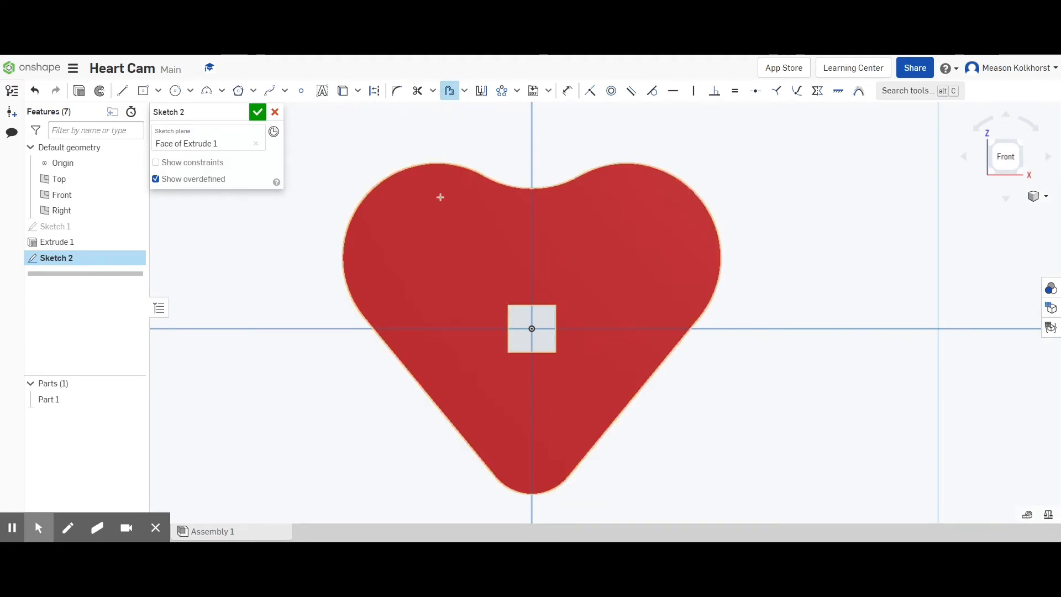
click(440, 197)
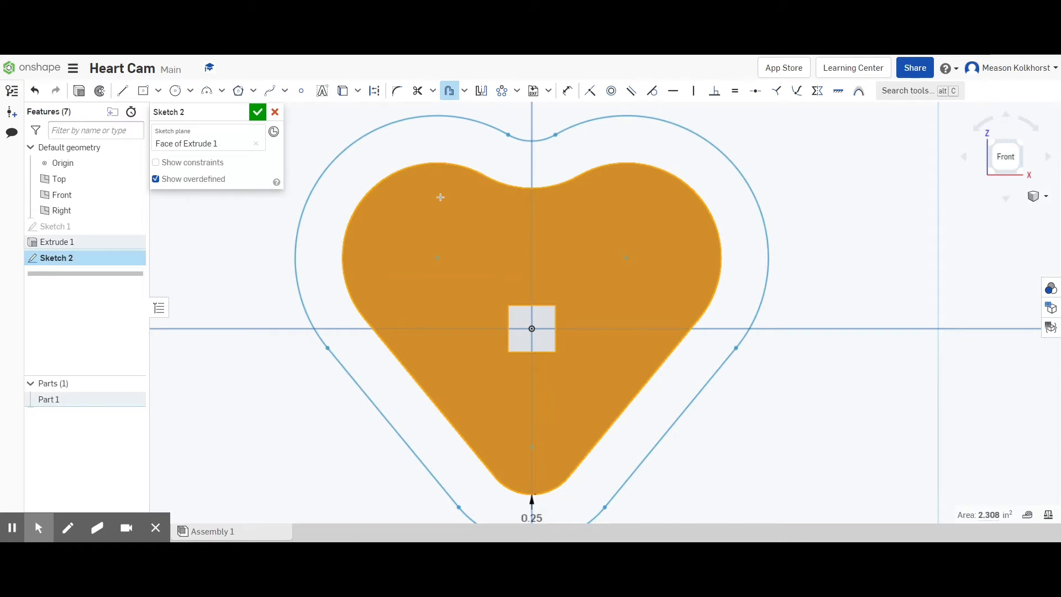
scroll(377, 282, down, 4)
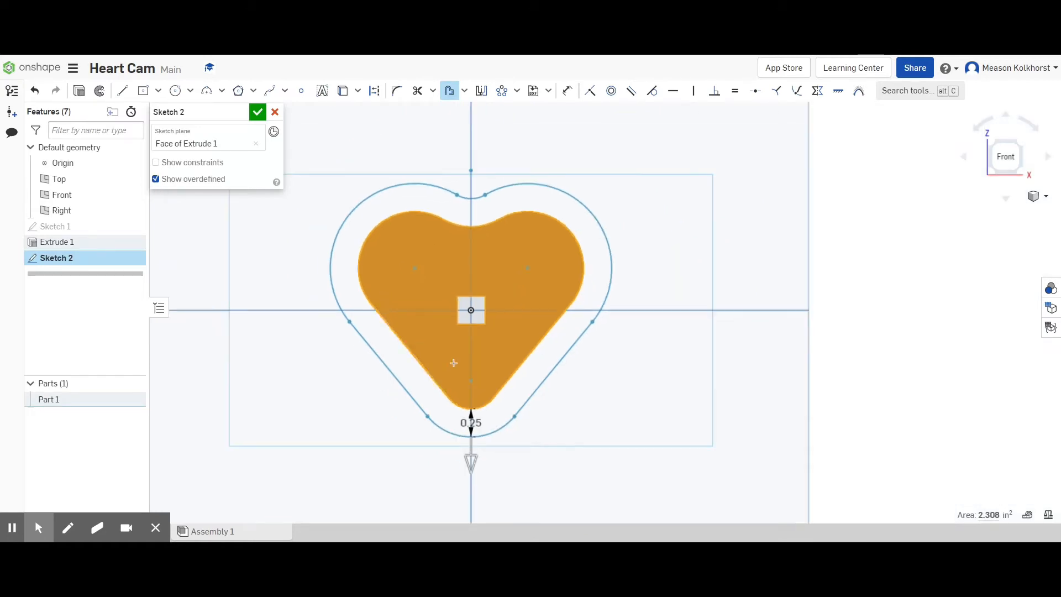
click(471, 462)
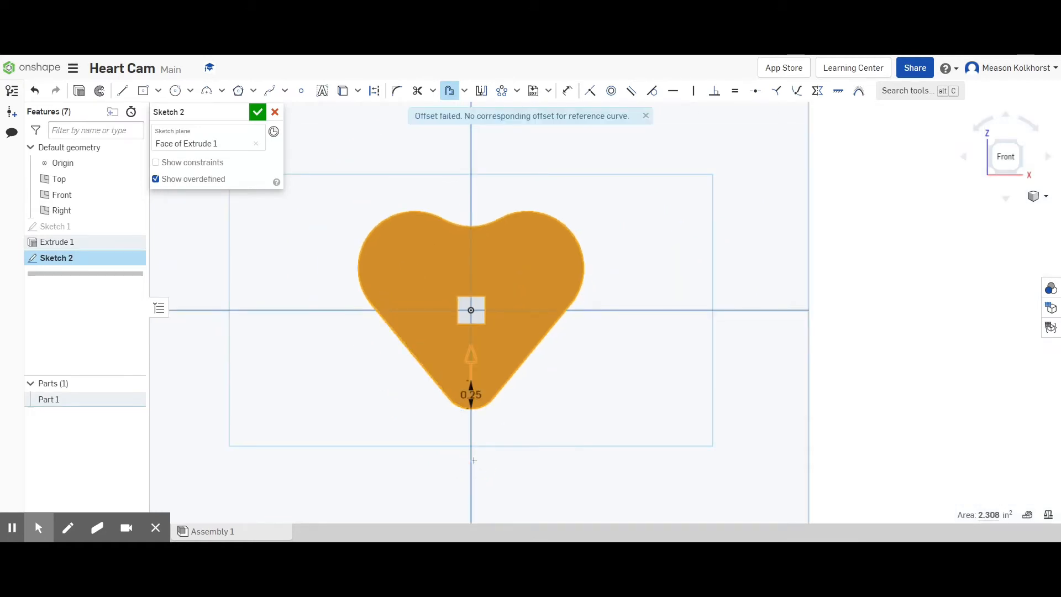
scroll(467, 368, up, 3)
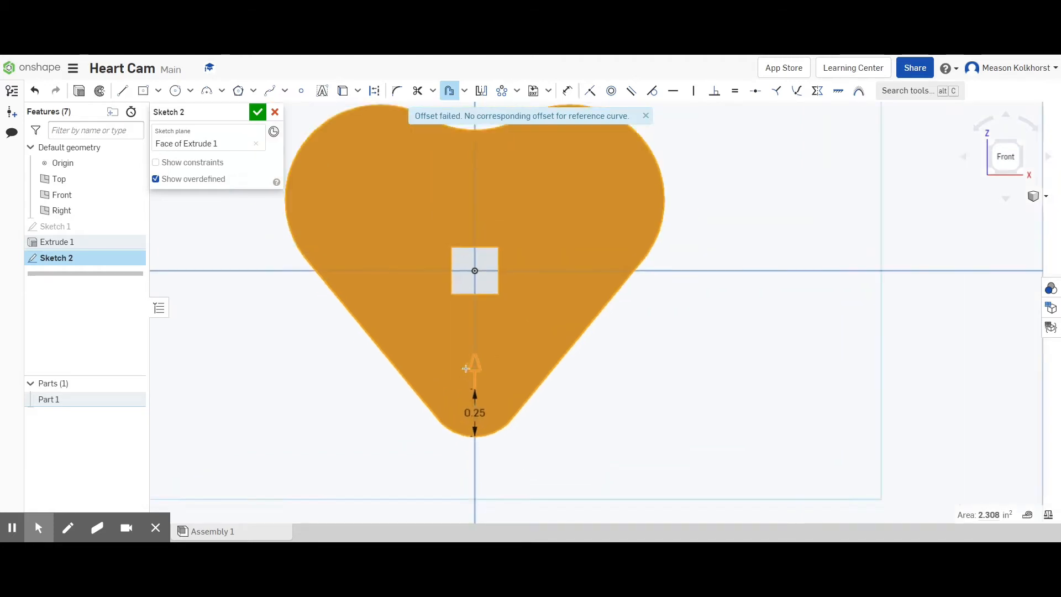
scroll(467, 367, down, 2)
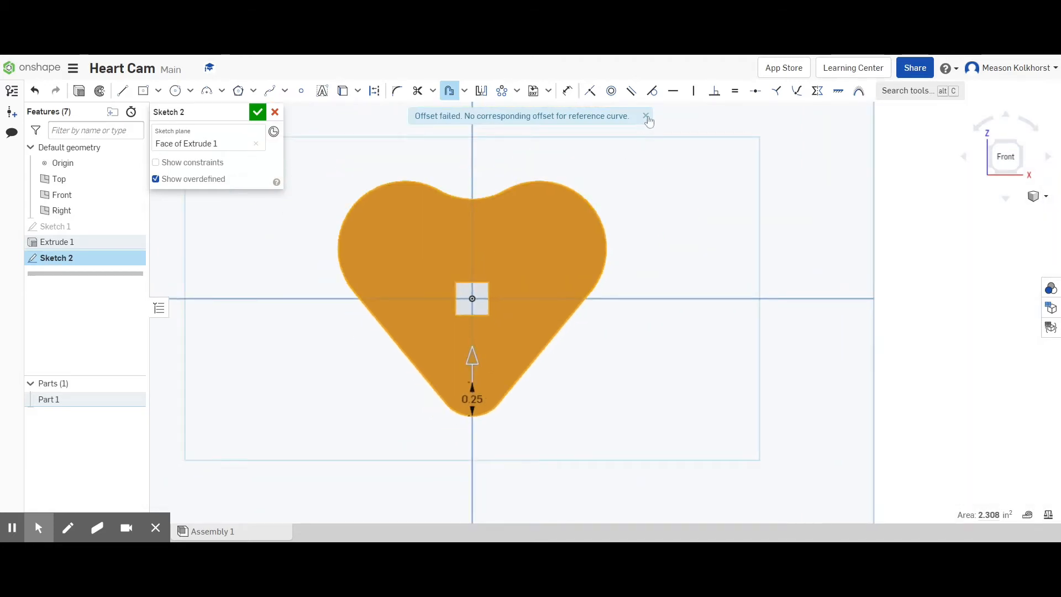
click(645, 116)
click(368, 308)
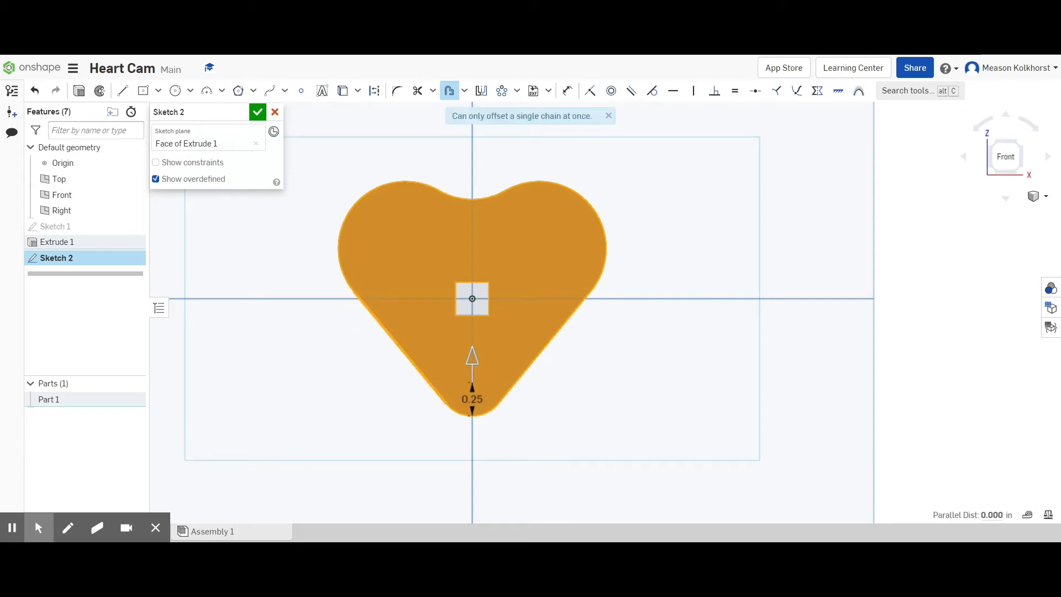
click(450, 91)
- Offset the heart's two straight sides and three upper arcs inward as one chain, leaving out the bottom tip arc
click(450, 91)
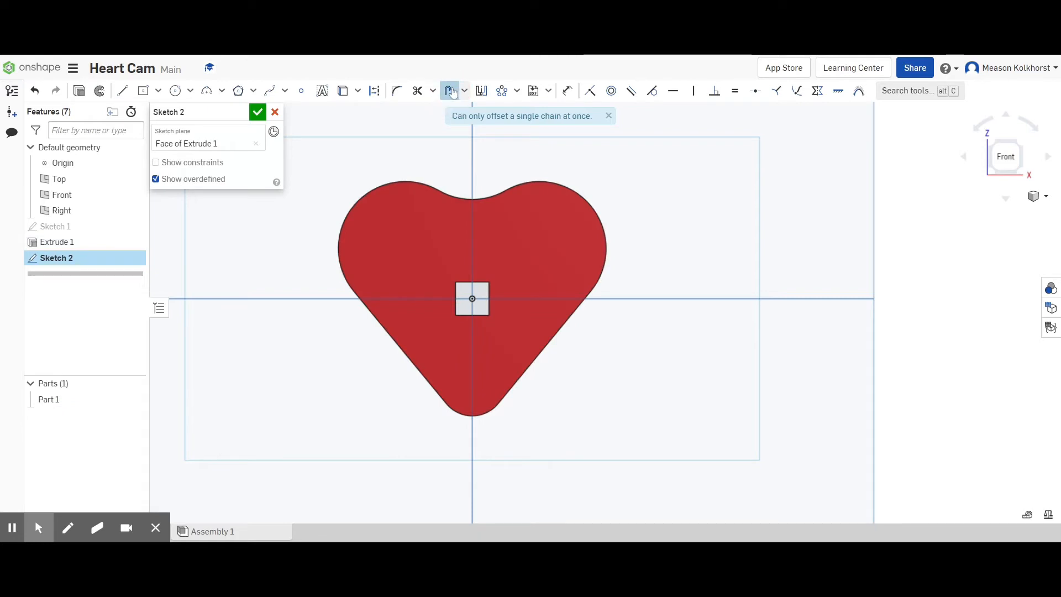
click(388, 330)
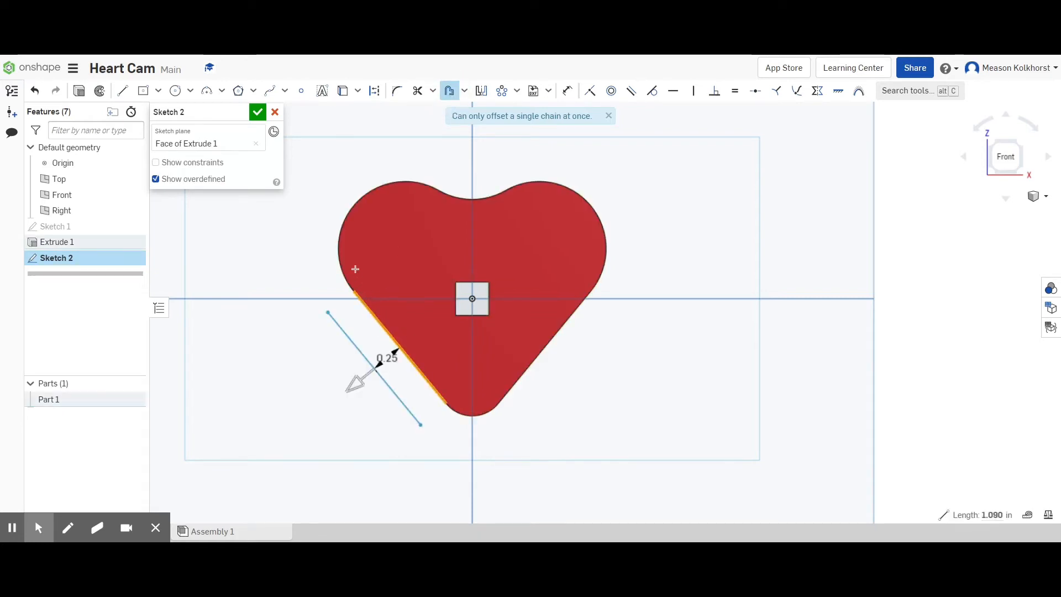
click(359, 376)
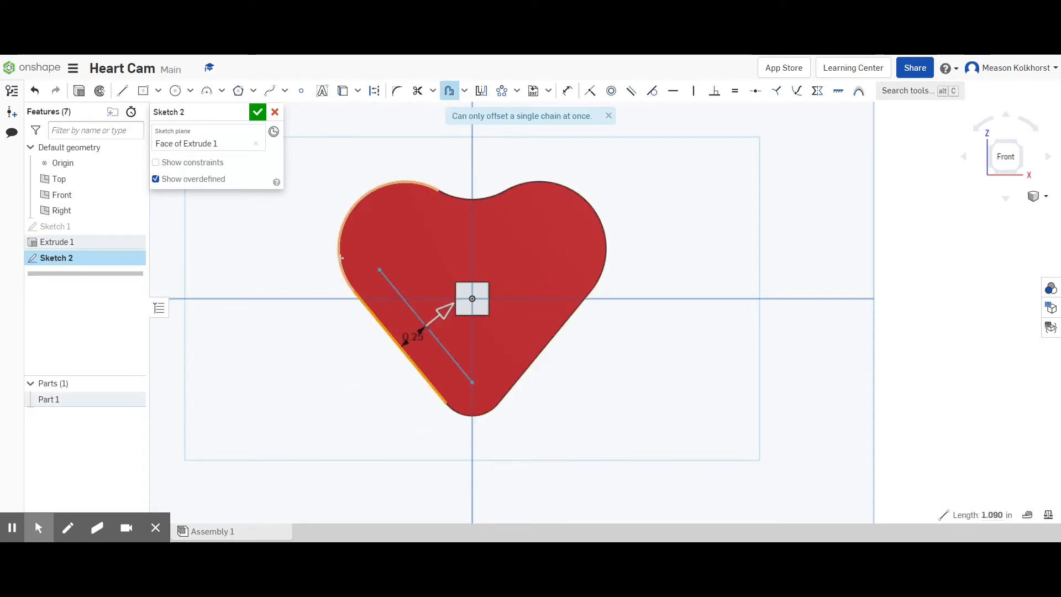
click(338, 257)
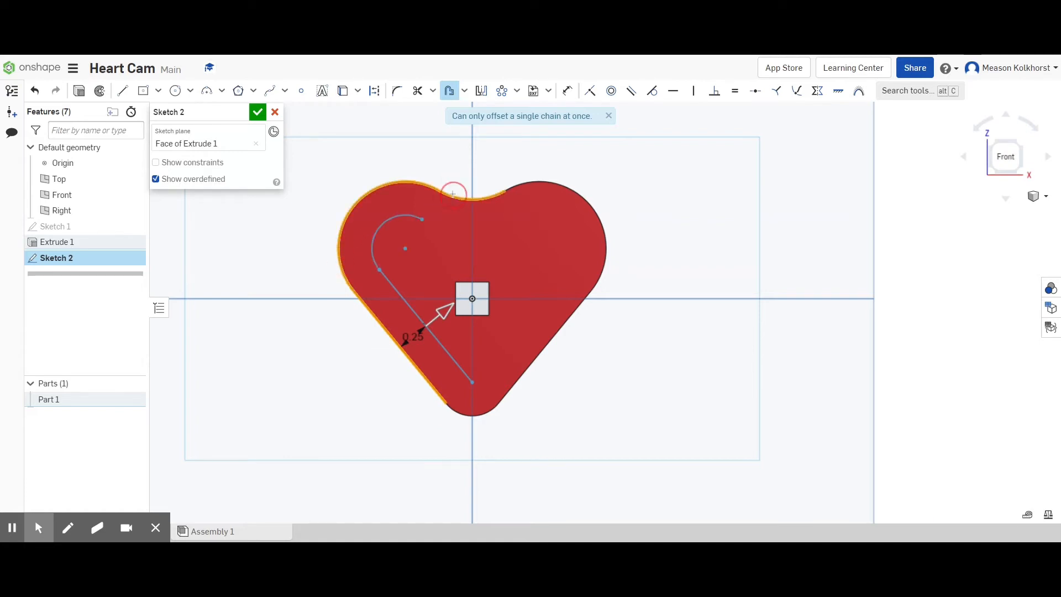
click(476, 198)
click(526, 187)
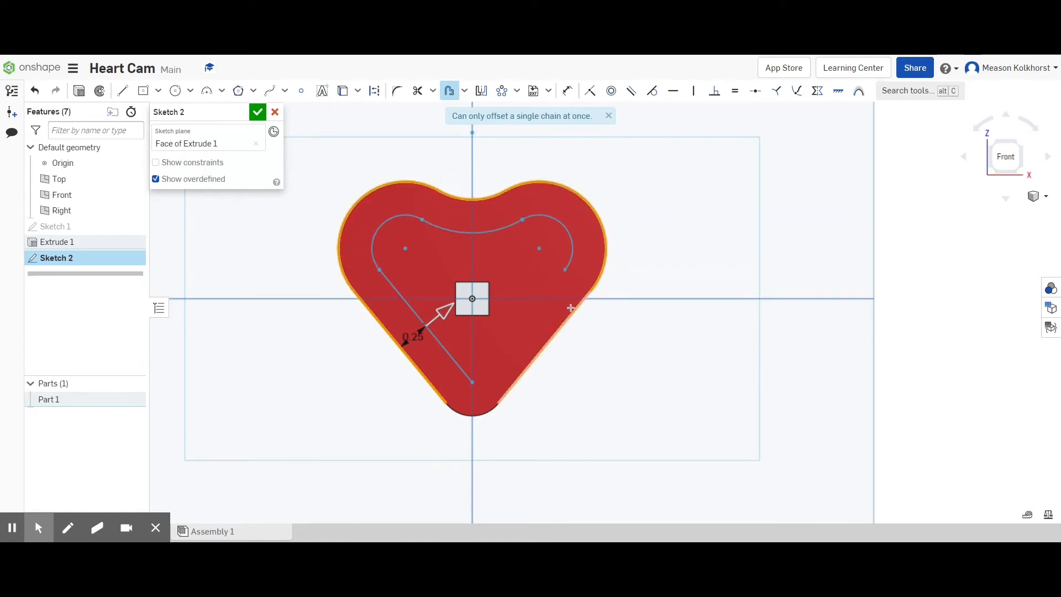
click(569, 315)
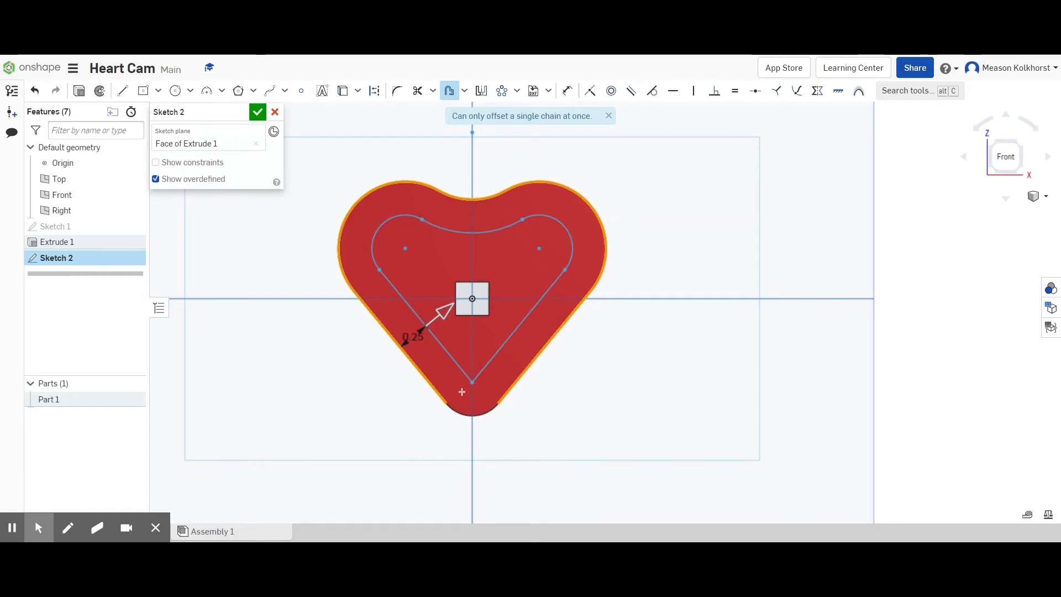
- Set the outline offset distance to 1/8 in and move its dimension label outside the heart
click(449, 90)
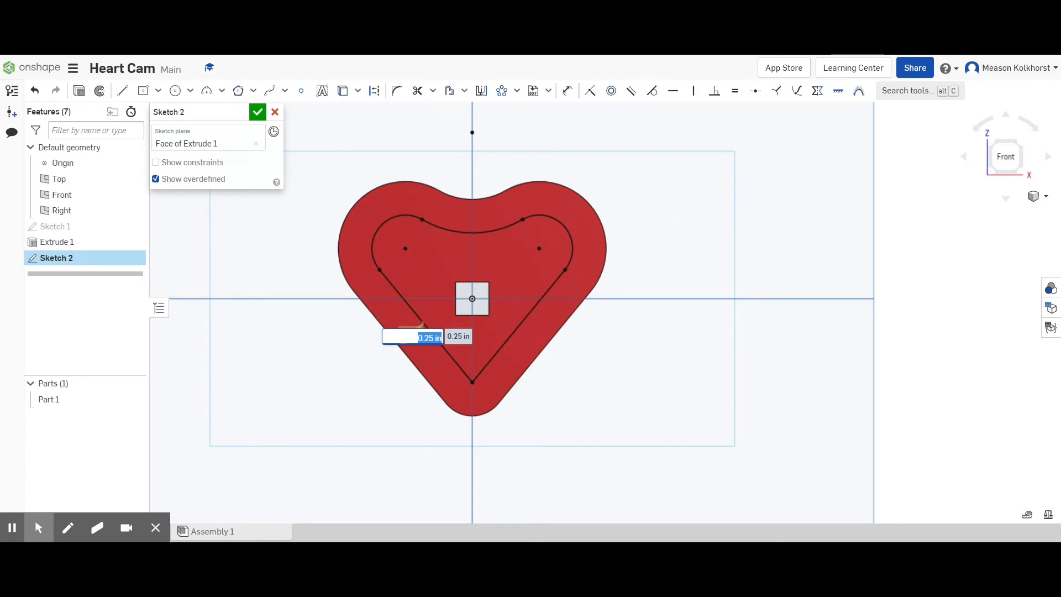
text(1/8)
key(Return)
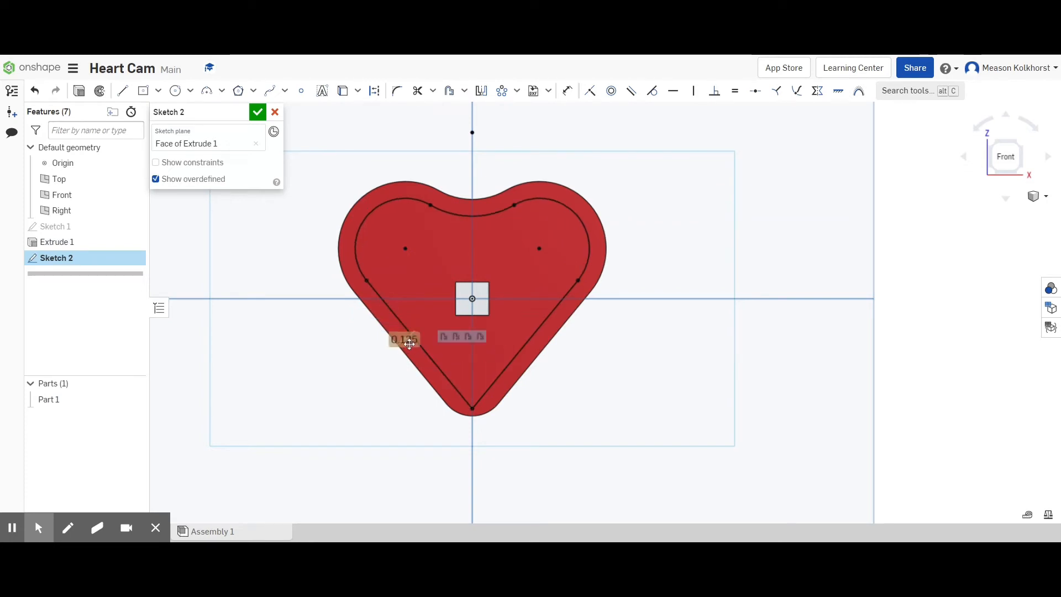
drag(404, 344, 373, 351)
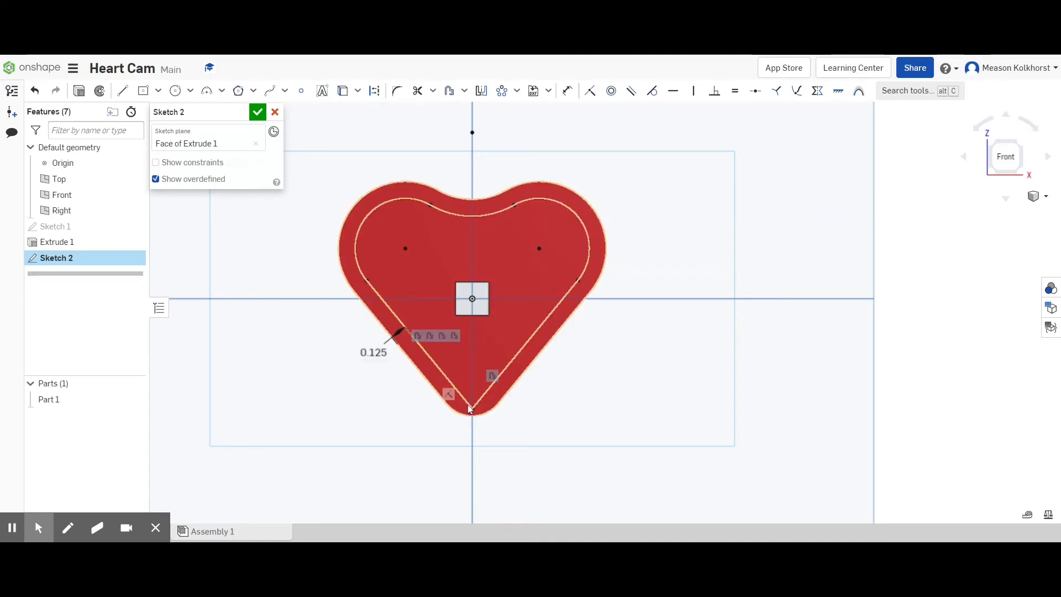
- Sketch a 0.25 in diameter circle on the vertical centre axis, just above the offset outline's bottom point
click(176, 92)
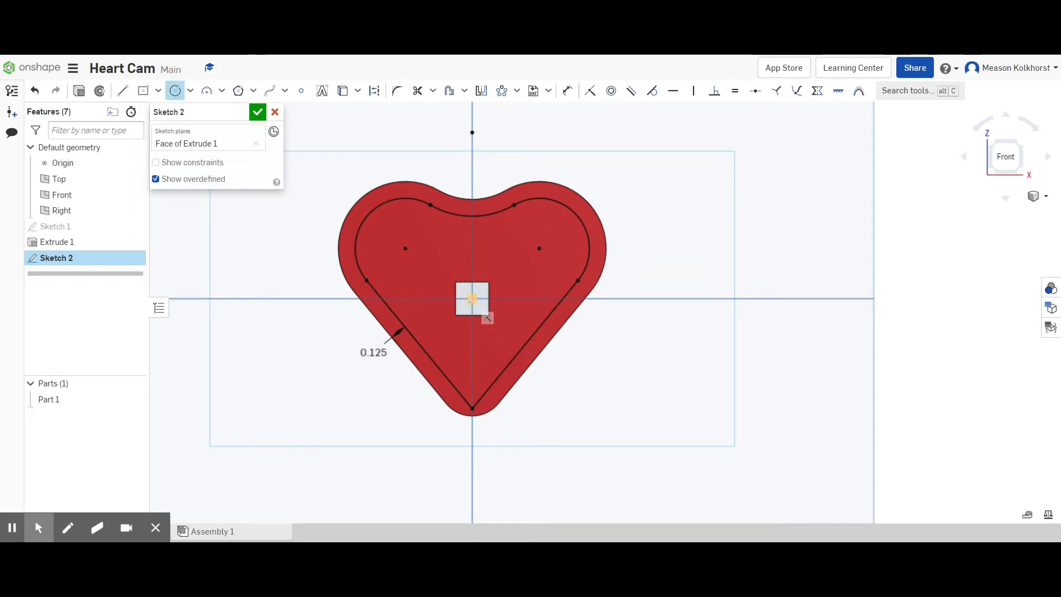
click(471, 371)
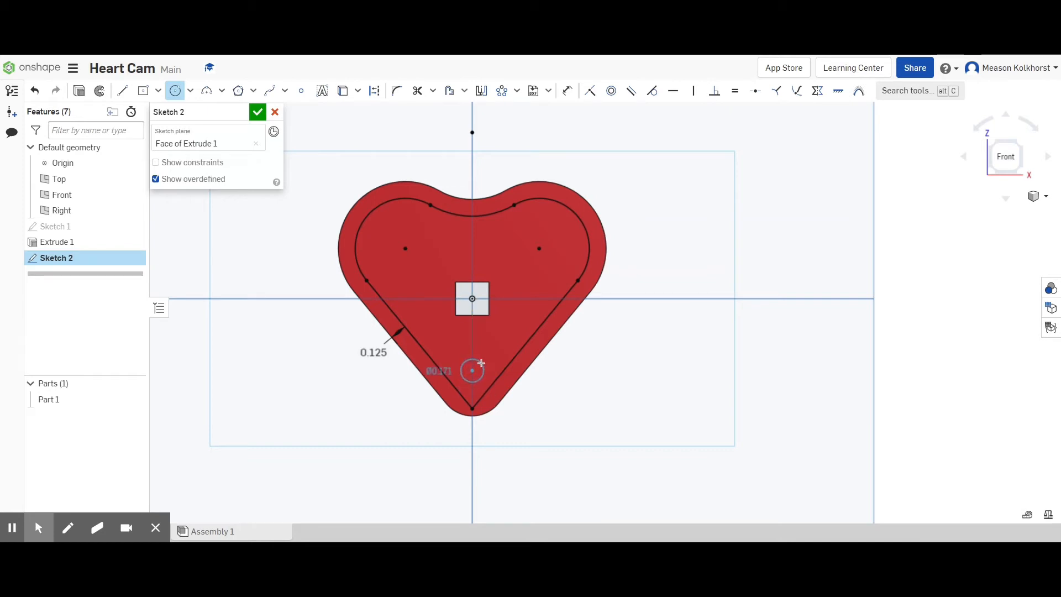
text(.25)
key(Return)
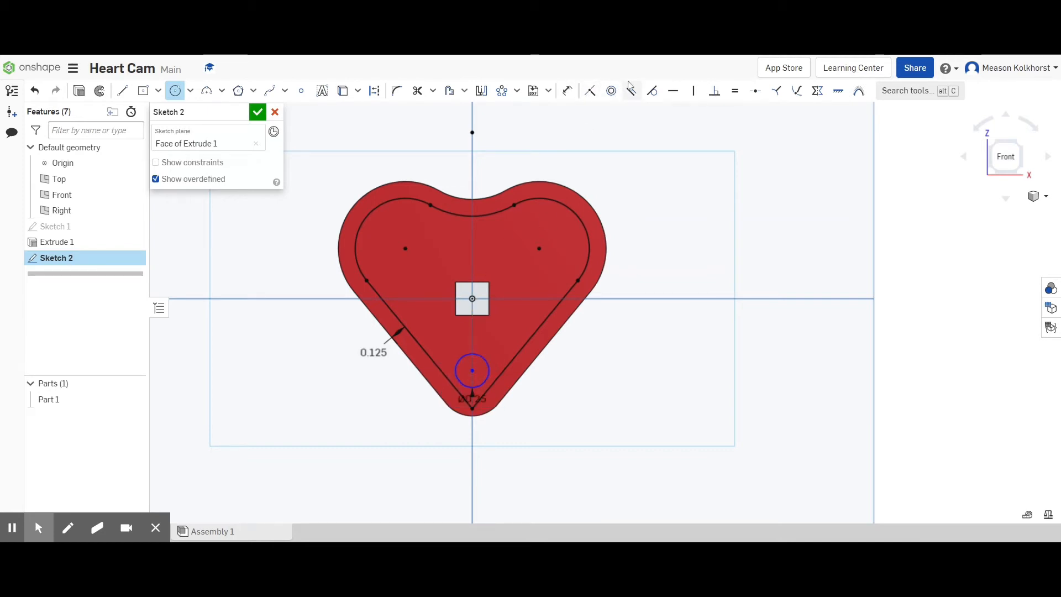
- Make the 0.25 in circle tangent to both straight sides of the offset outline
click(652, 90)
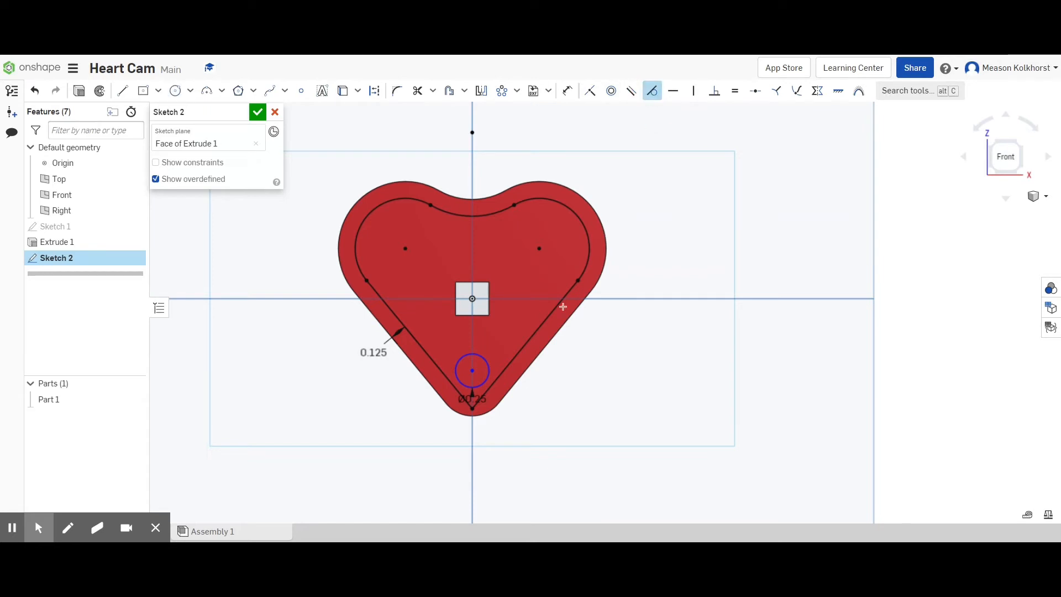
click(498, 374)
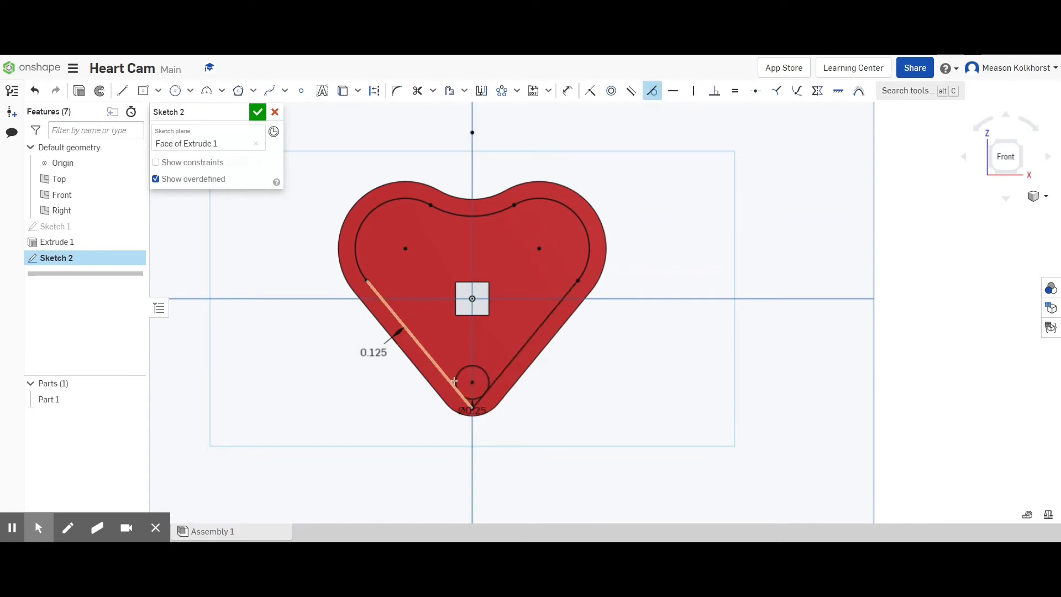
click(459, 373)
click(445, 375)
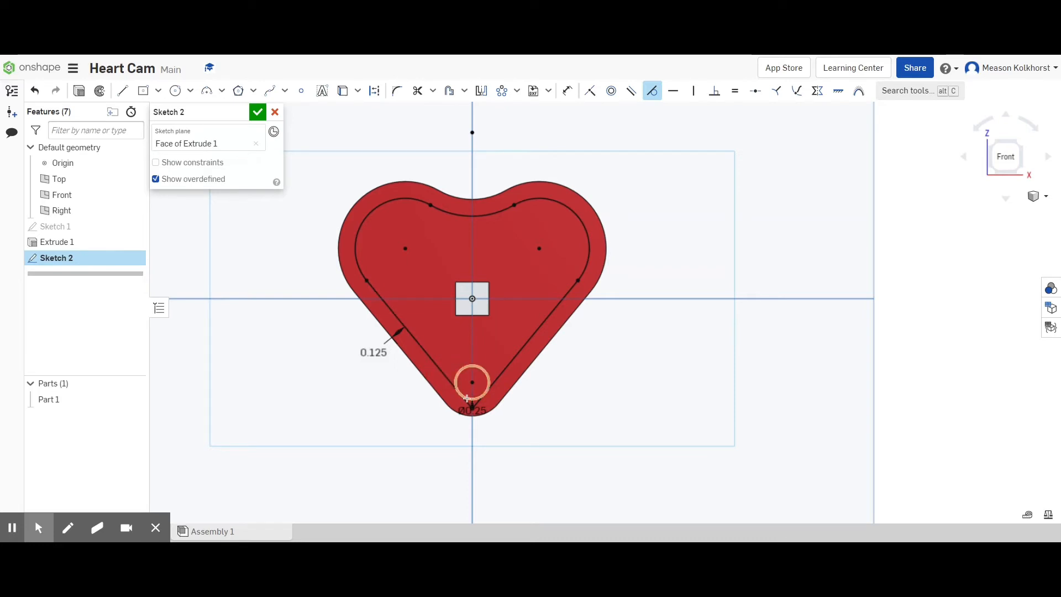
- Trim both offset line ends below the tangent circle and move the circle's diameter label outside the heart
click(417, 91)
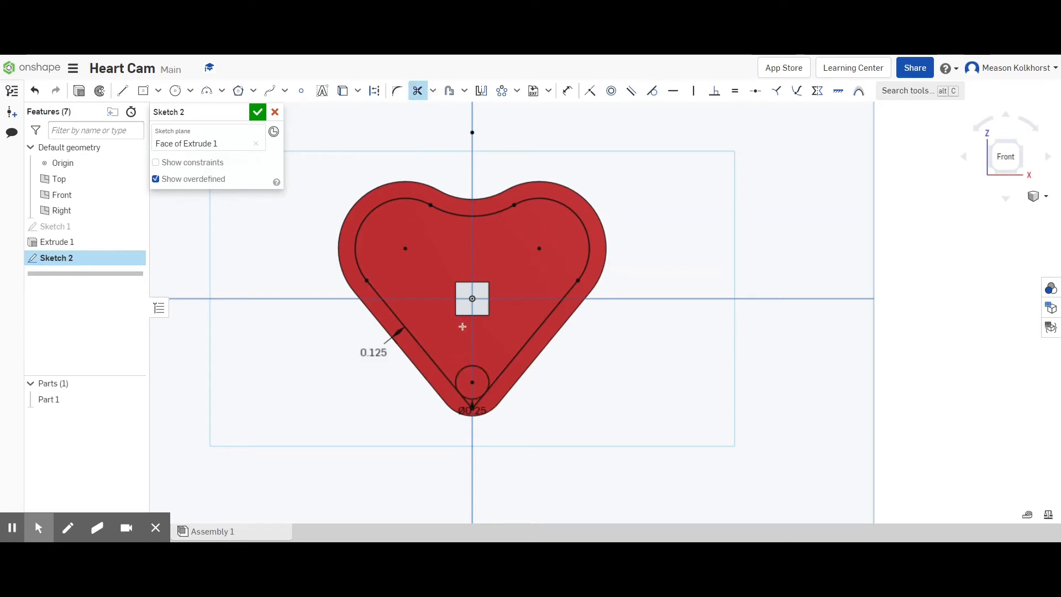
click(466, 404)
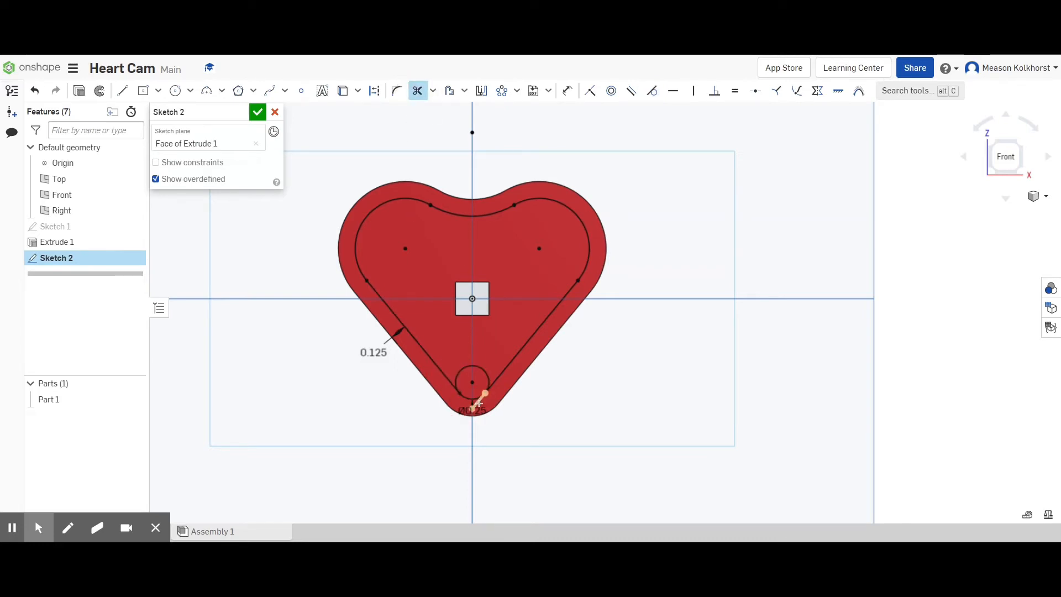
click(478, 403)
key(Escape)
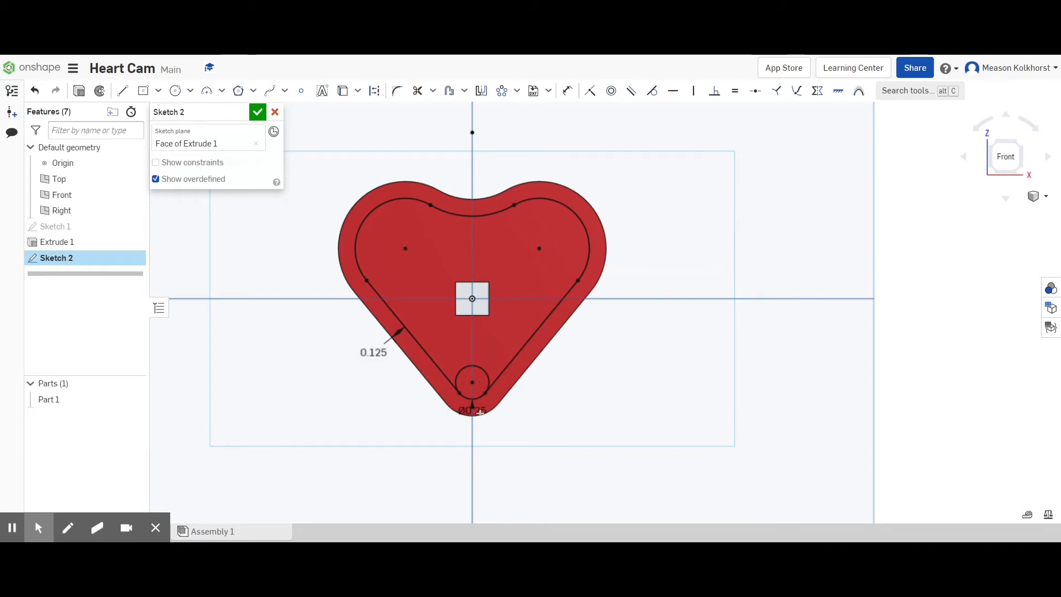
drag(478, 410, 521, 403)
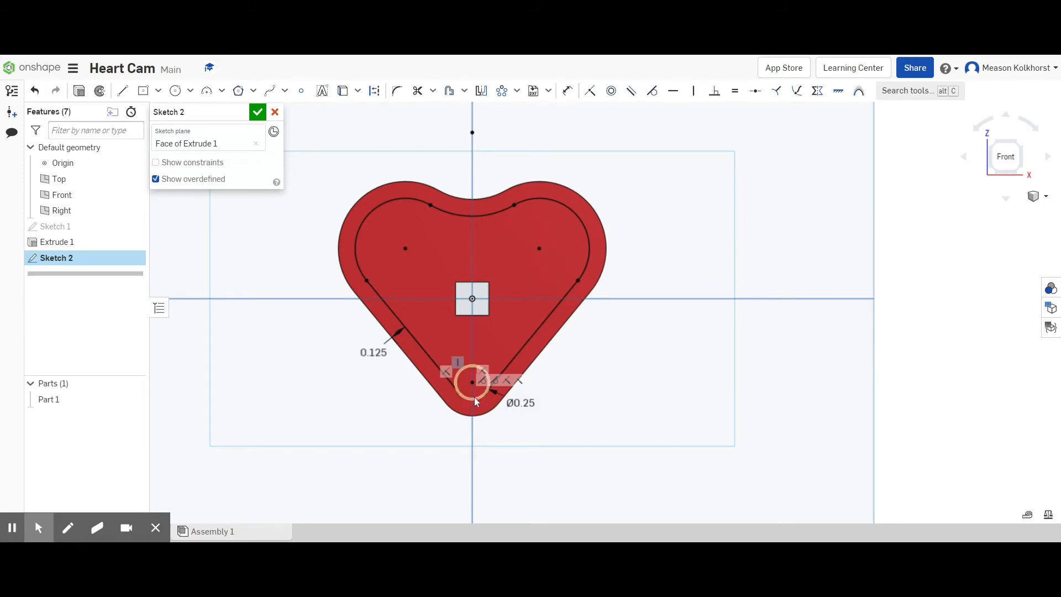
- Trim the upper part of the 0.25 in circle to leave a rounded tip, and reposition its diameter label below the heart
click(417, 90)
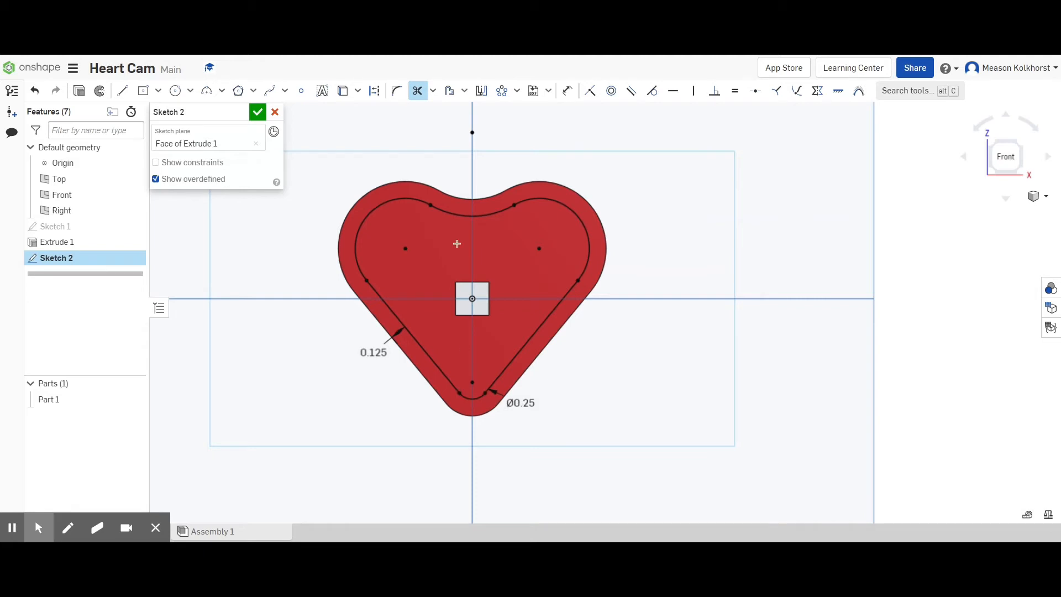
click(417, 90)
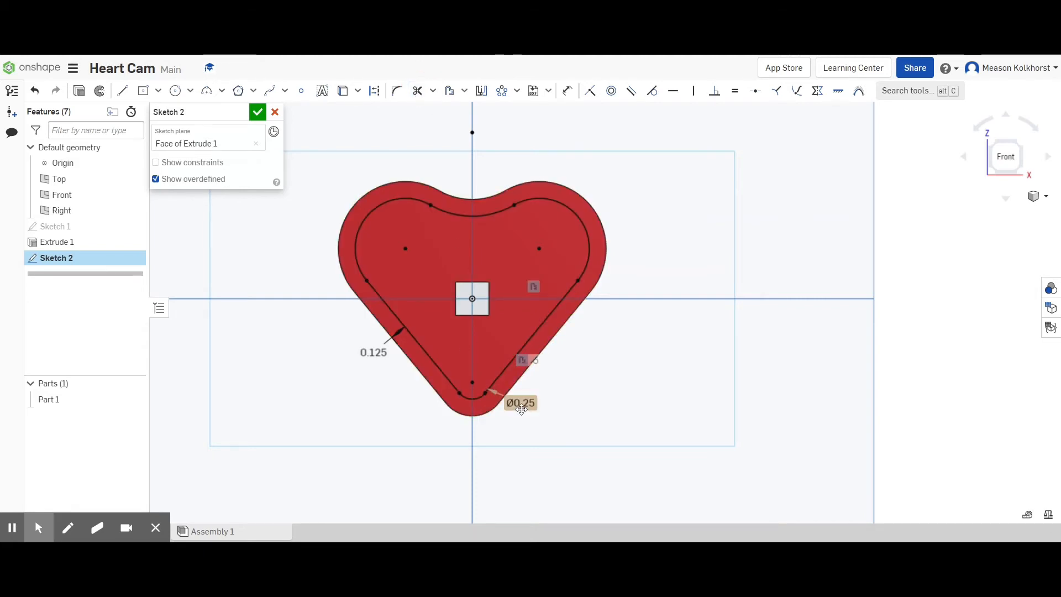
drag(520, 409, 509, 436)
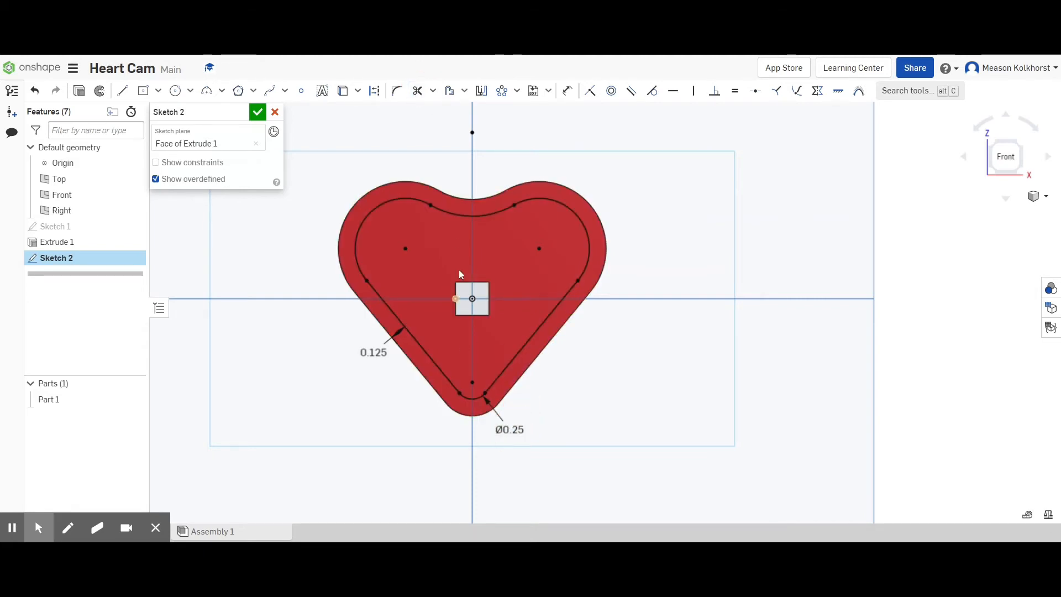
- Sketch a 0.5 in diameter circle centred on the origin around the square hole
click(123, 91)
click(175, 91)
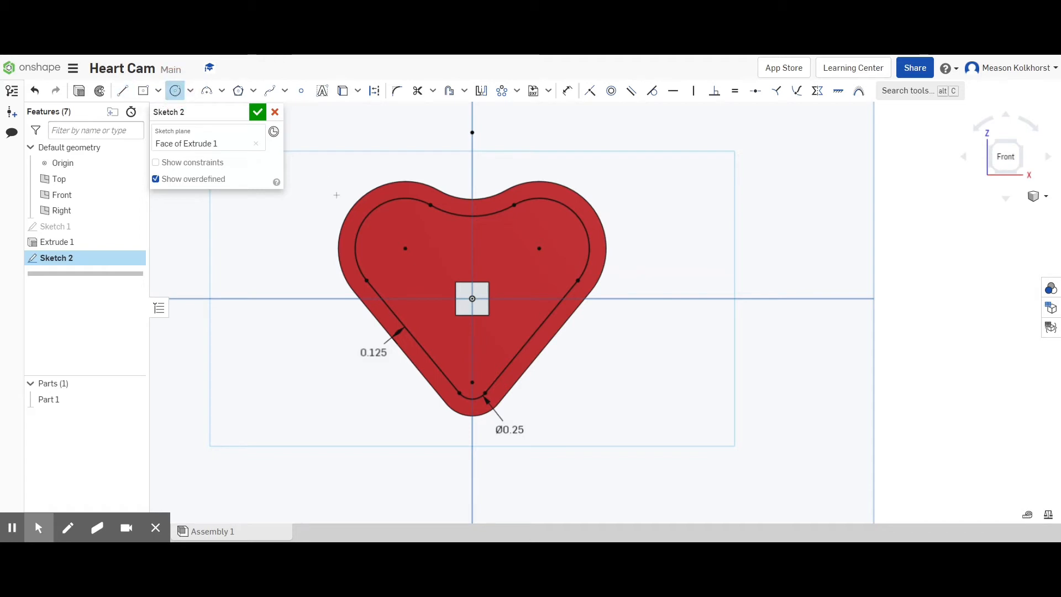
click(472, 298)
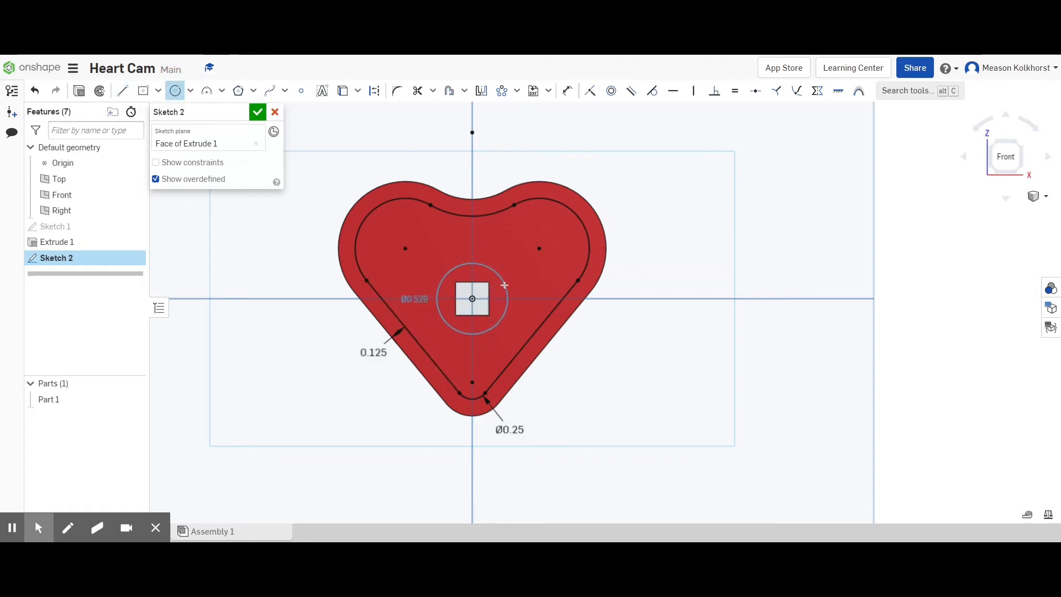
click(505, 285)
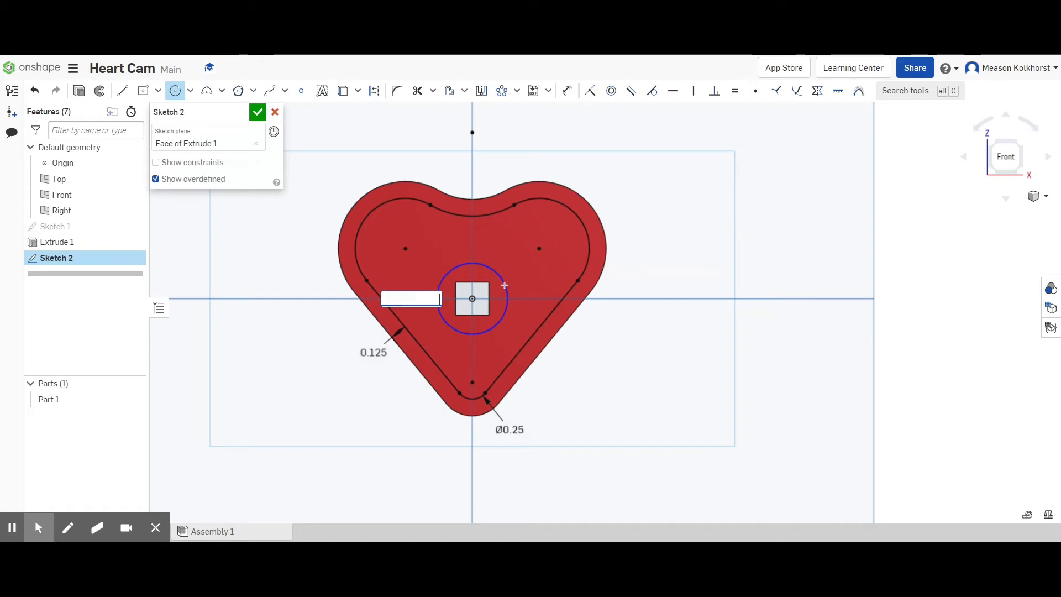
key(Return)
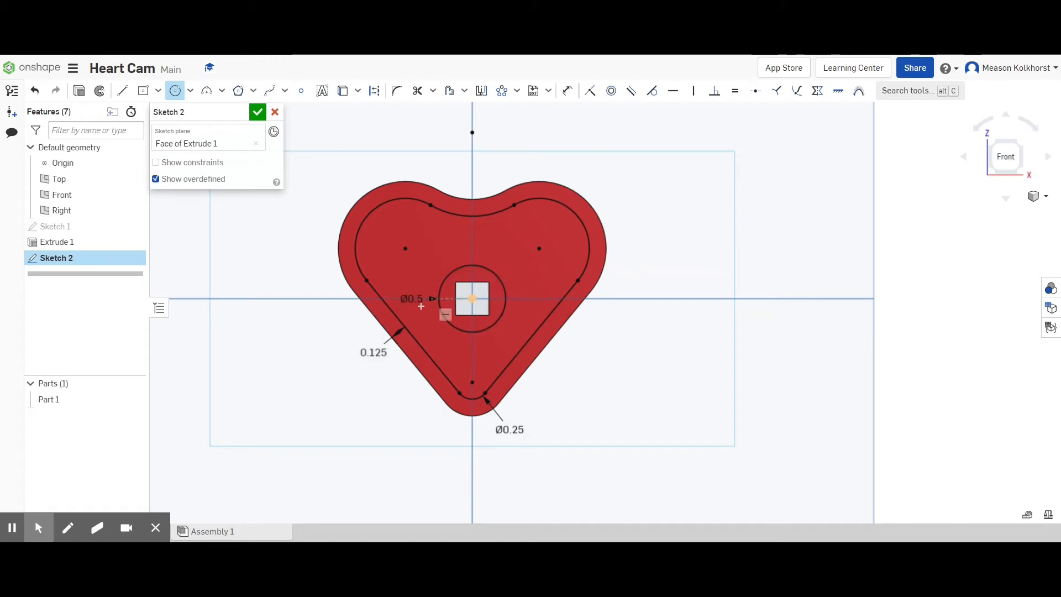
- Draw two vertical lines about 0.49 in long from the 0.5 in circle down to the bottom arc, either side of the centre axis
click(122, 91)
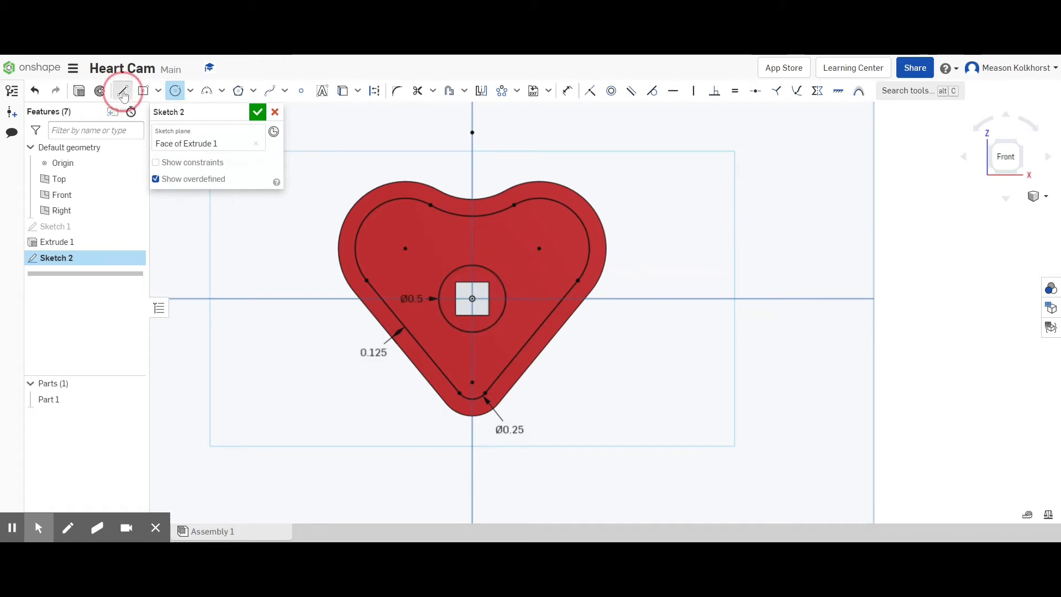
click(464, 331)
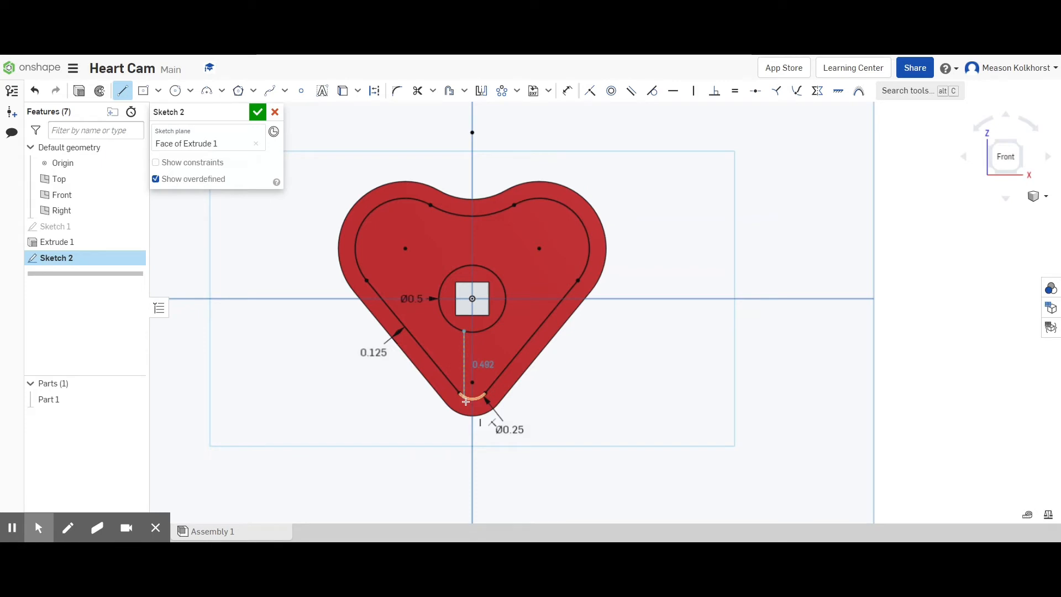
click(465, 401)
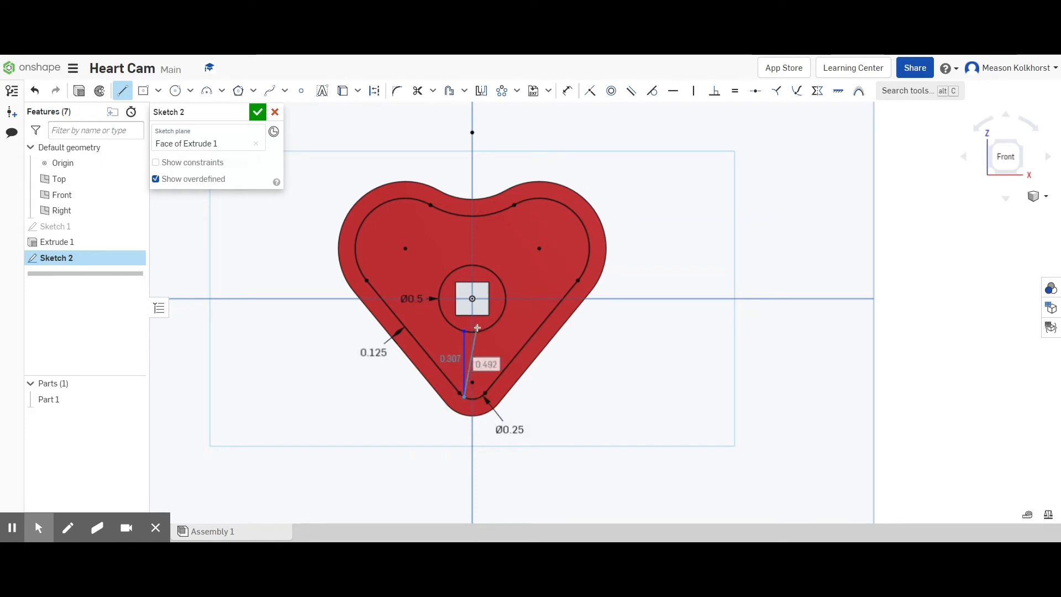
click(465, 397)
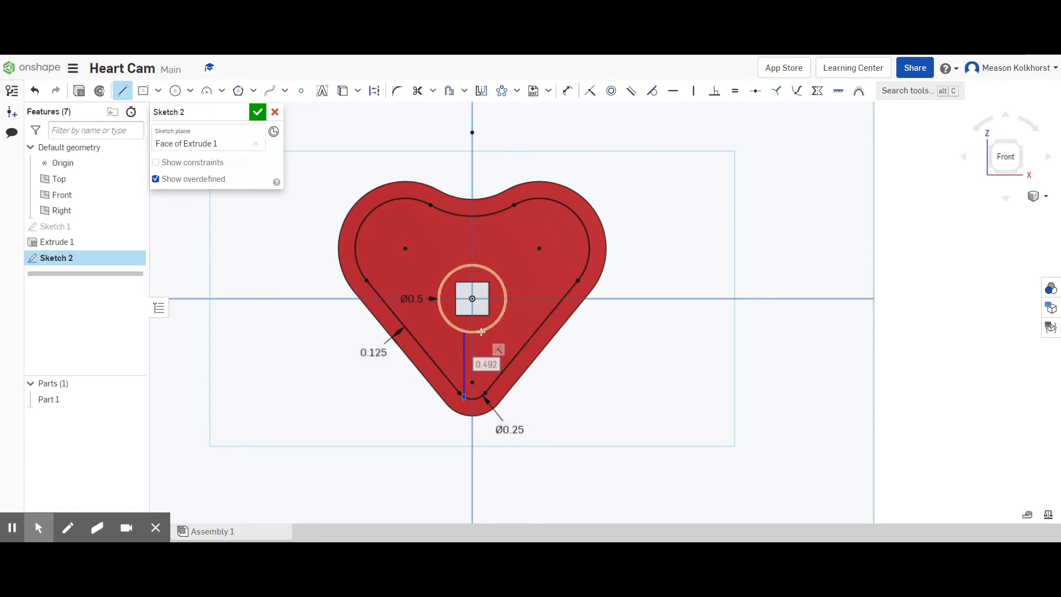
click(481, 331)
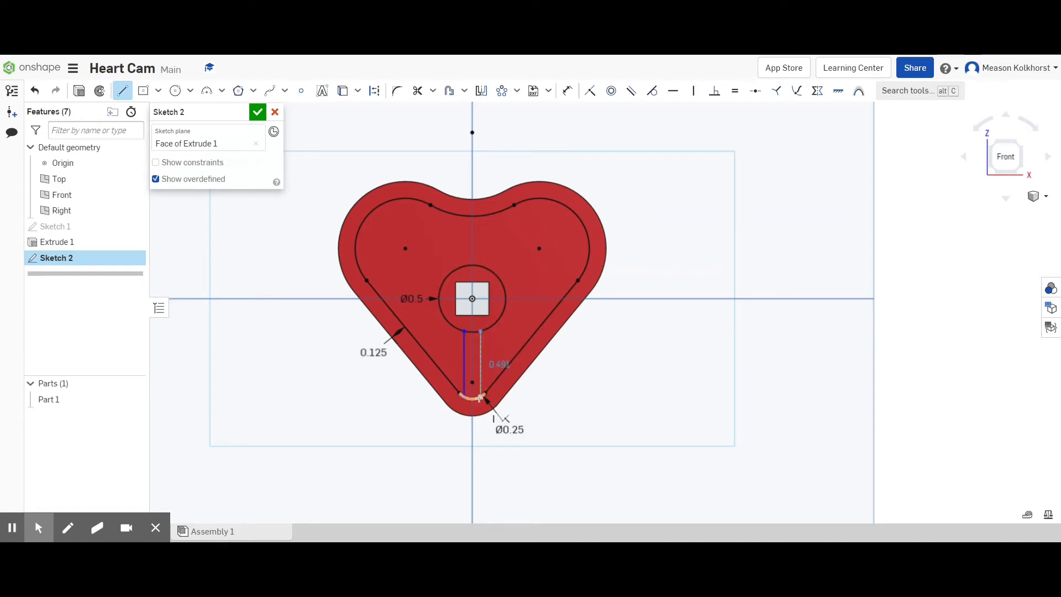
click(480, 397)
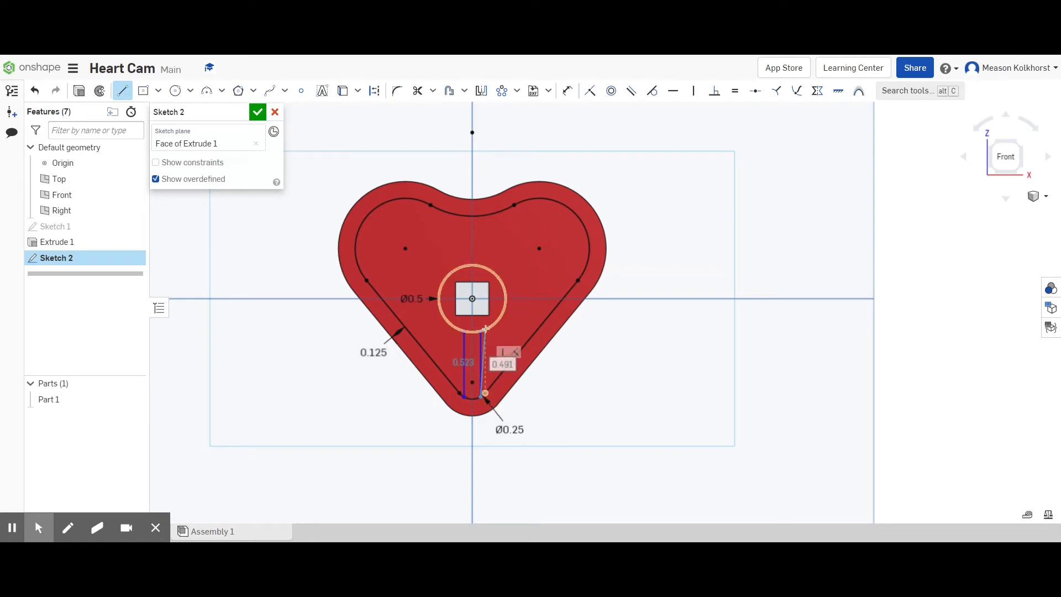
click(123, 90)
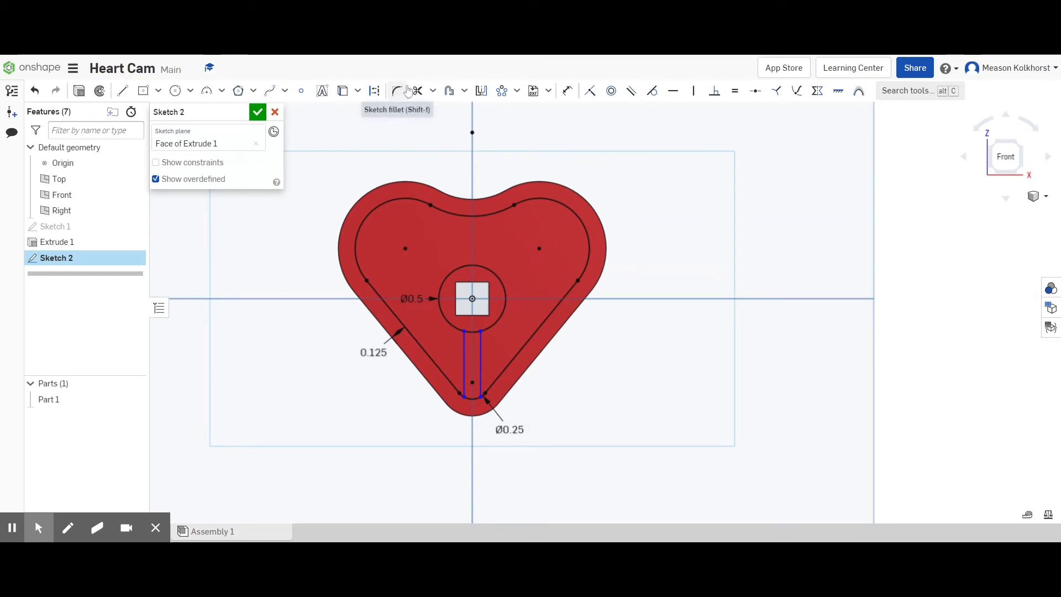
- Dimension the spacing between the two vertical rib lines as 0.2 in, placing the dimension below the heart
click(568, 90)
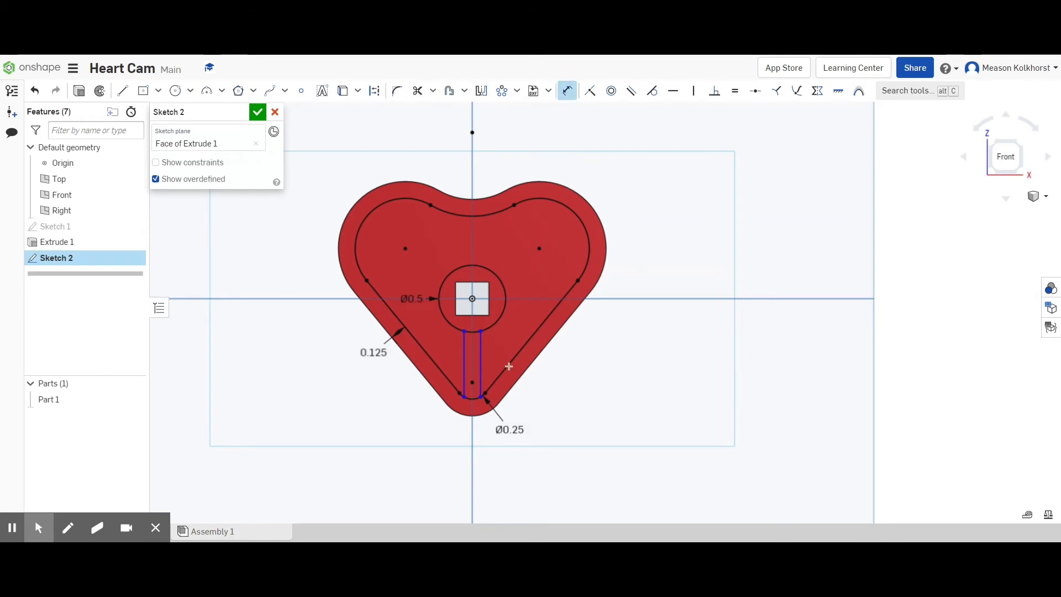
click(480, 352)
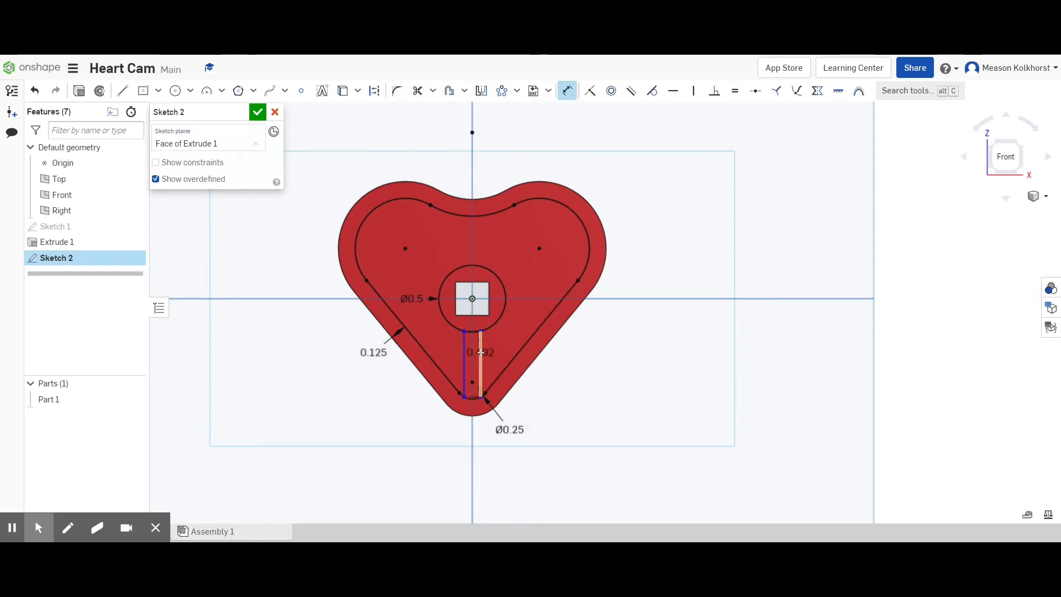
click(465, 353)
click(472, 451)
text(0.2)
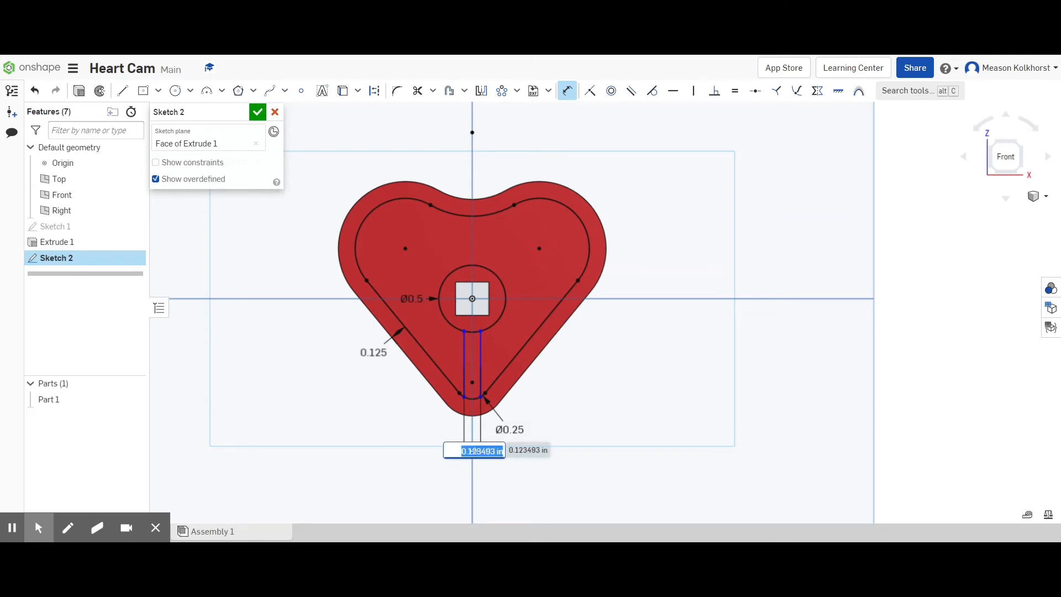
key(Return)
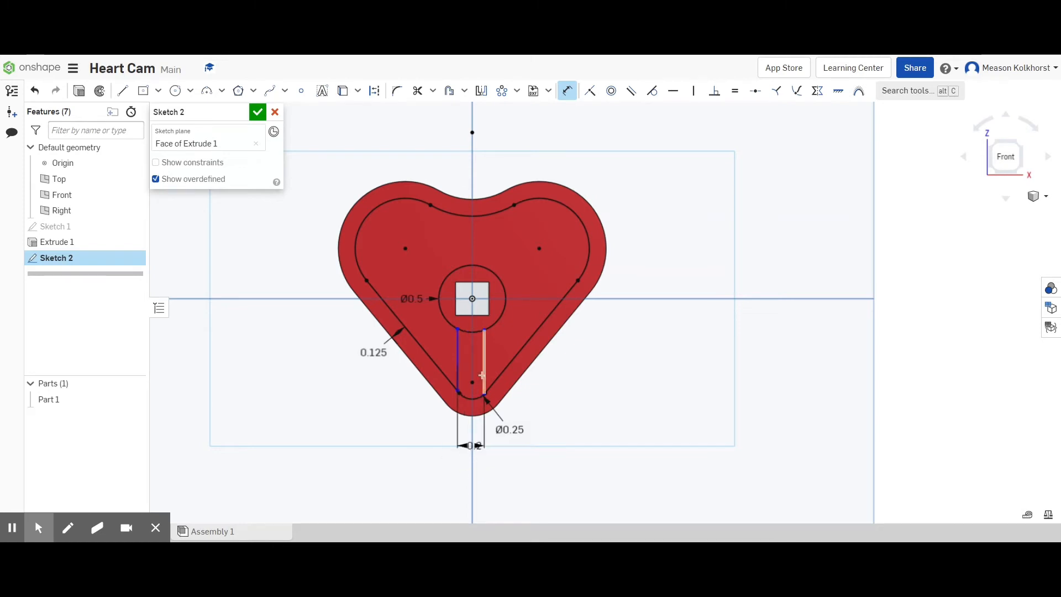
- Dimension the left rib line 0.1 in from the vertical centre axis to centre the rib
scroll(462, 393, up, 5)
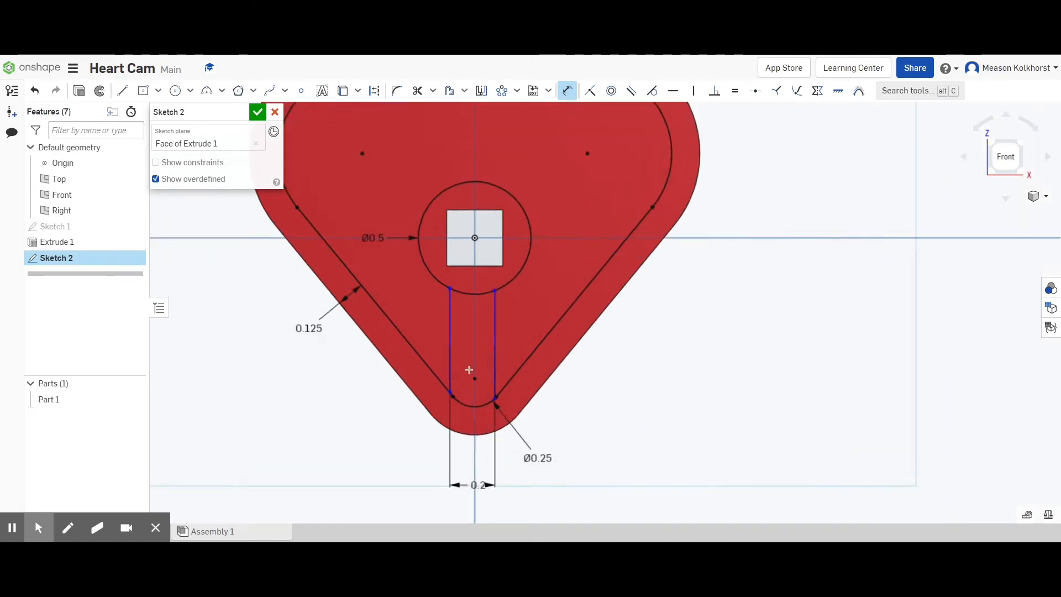
click(446, 332)
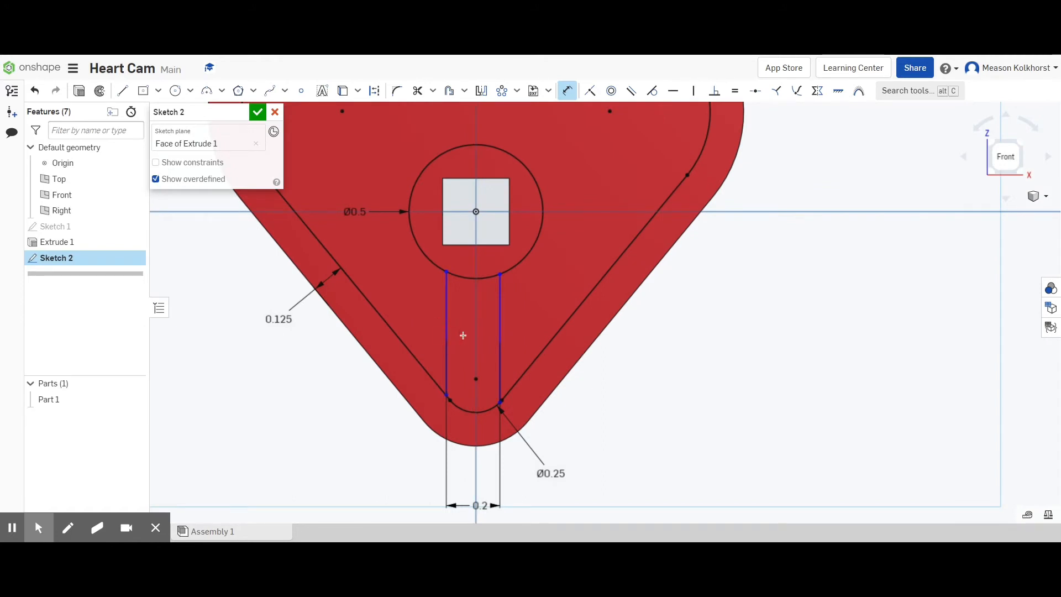
click(476, 332)
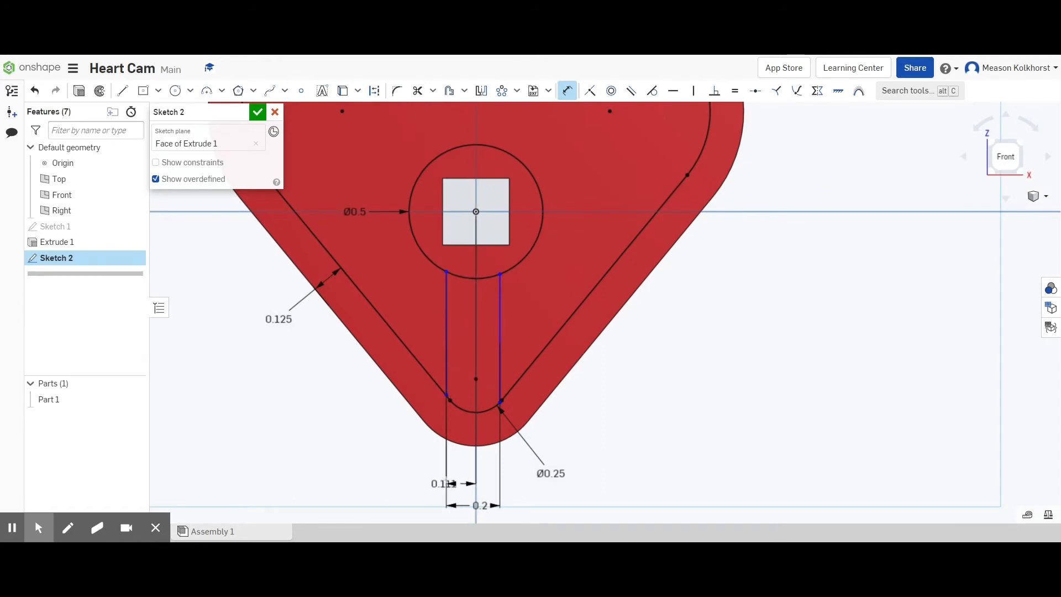
click(461, 468)
text(.1)
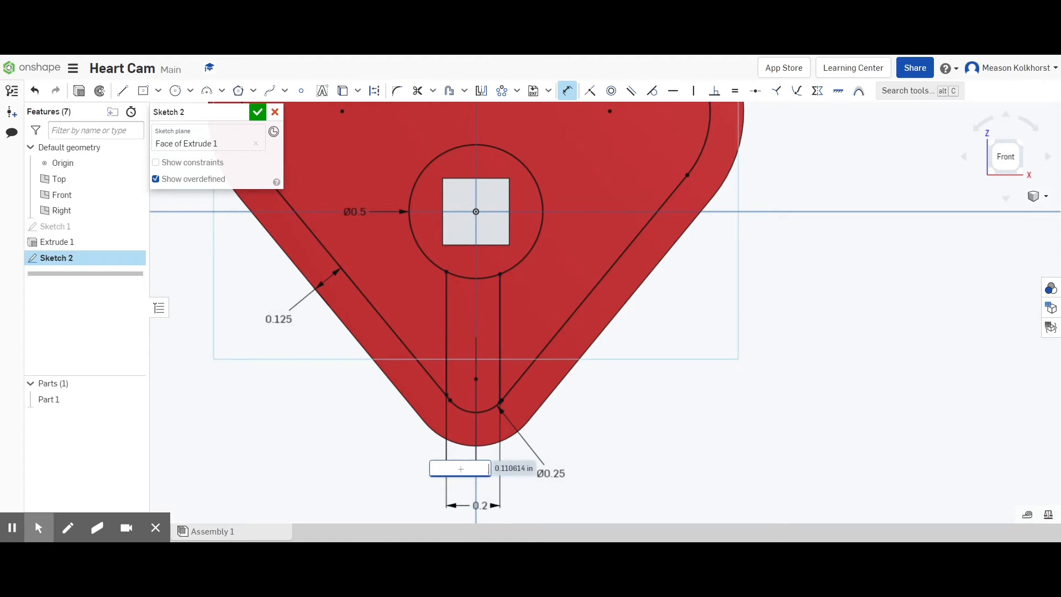
key(Return)
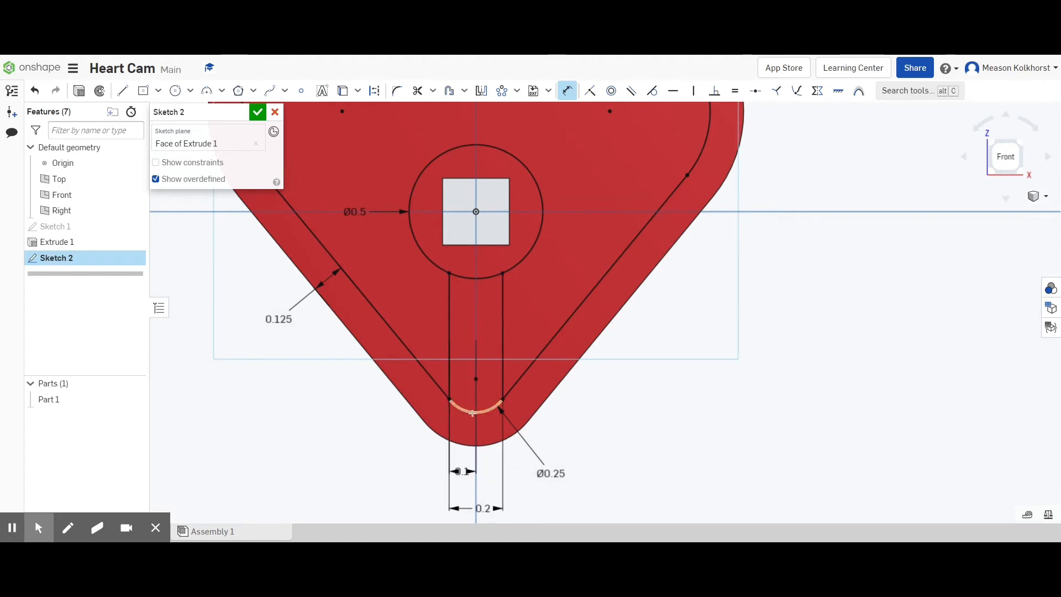
- Set up a circular sketch pattern of the two vertical rib lines around the origin
scroll(490, 378, down, 2)
scroll(477, 337, down, 2)
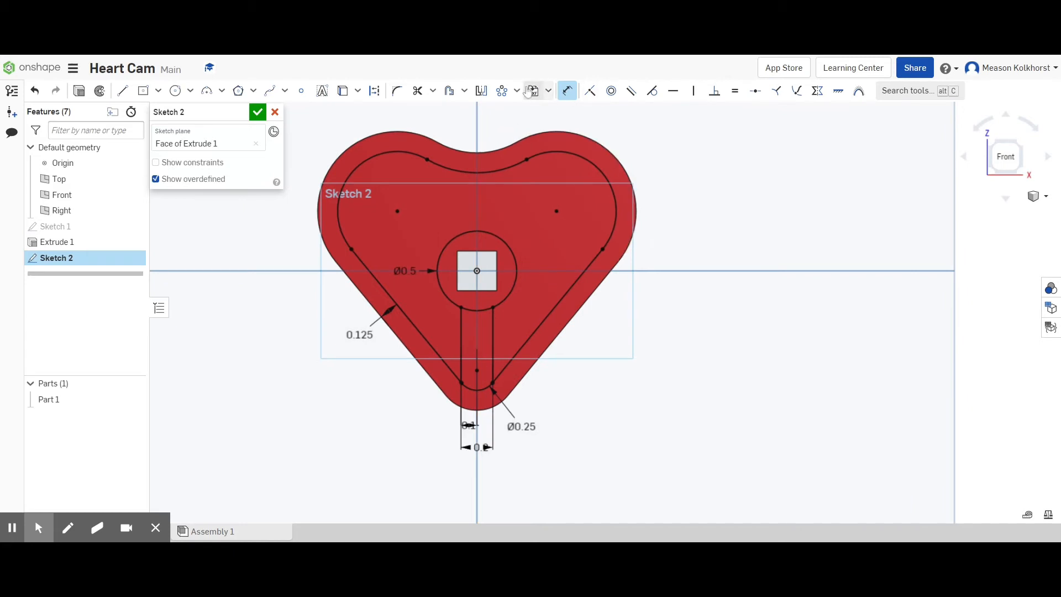
click(503, 92)
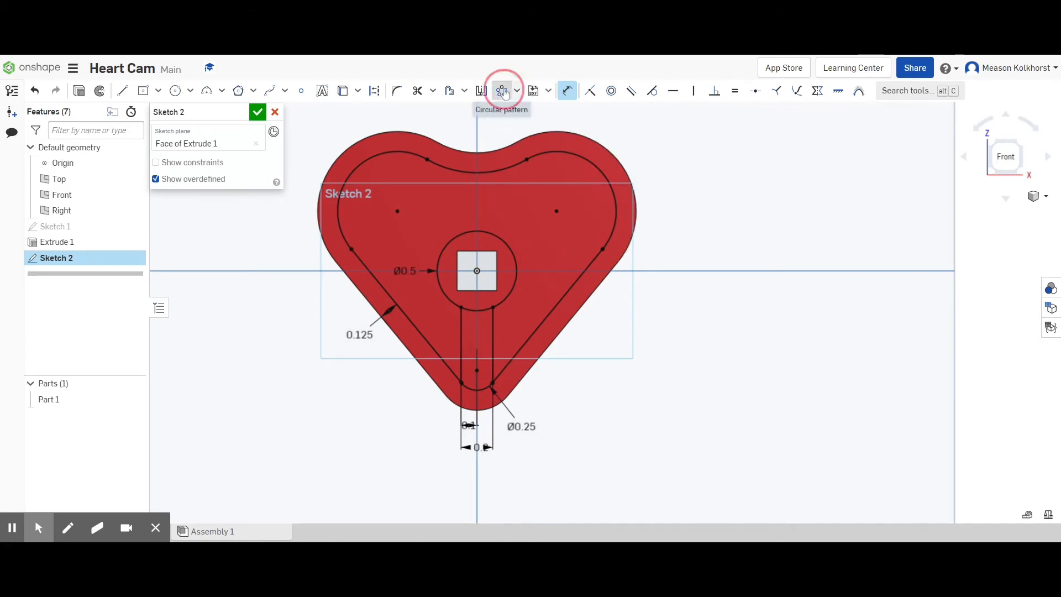
click(462, 340)
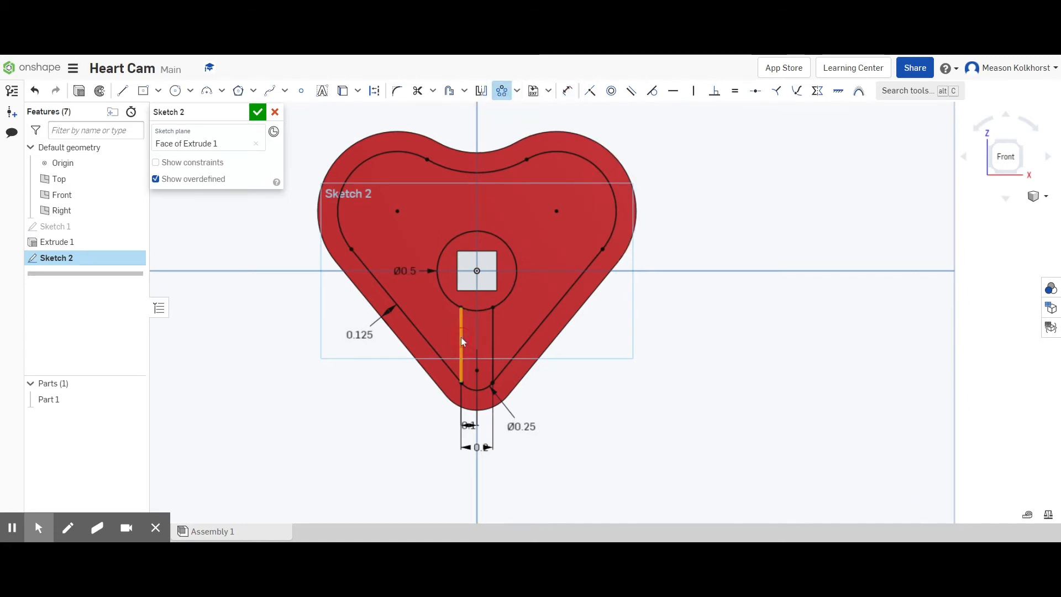
click(493, 336)
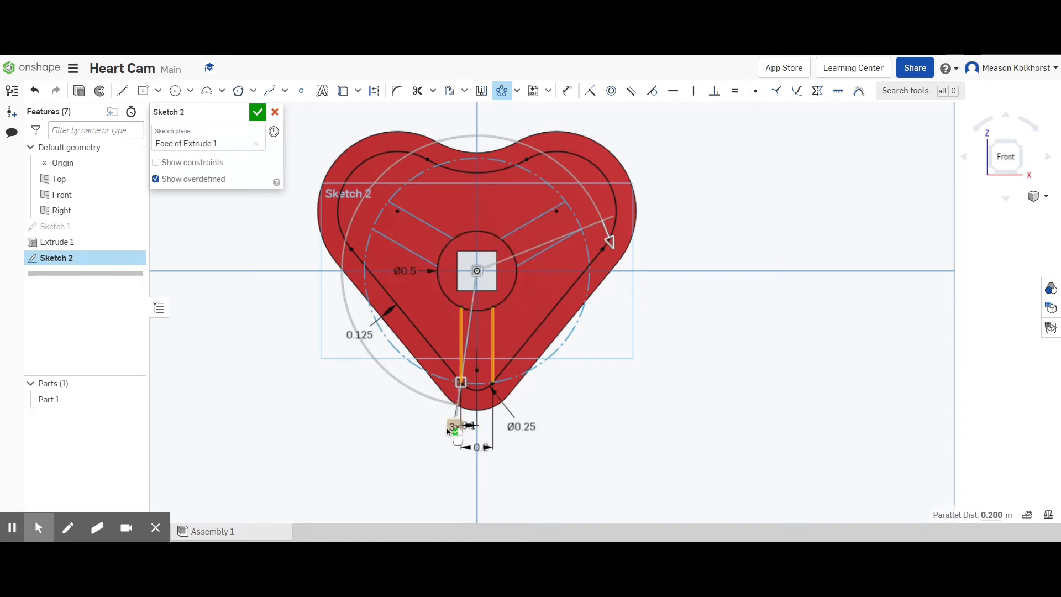
- Move the pattern's count label outside the heart, set the count to 5 instances, and finish the pattern
drag(454, 428, 402, 421)
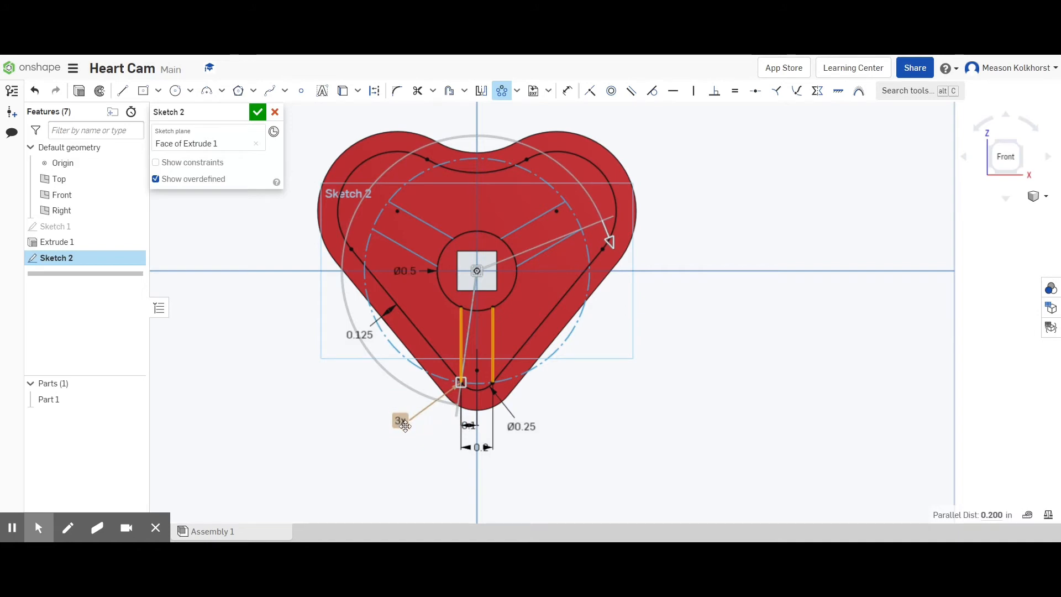
click(400, 423)
double_click(400, 423)
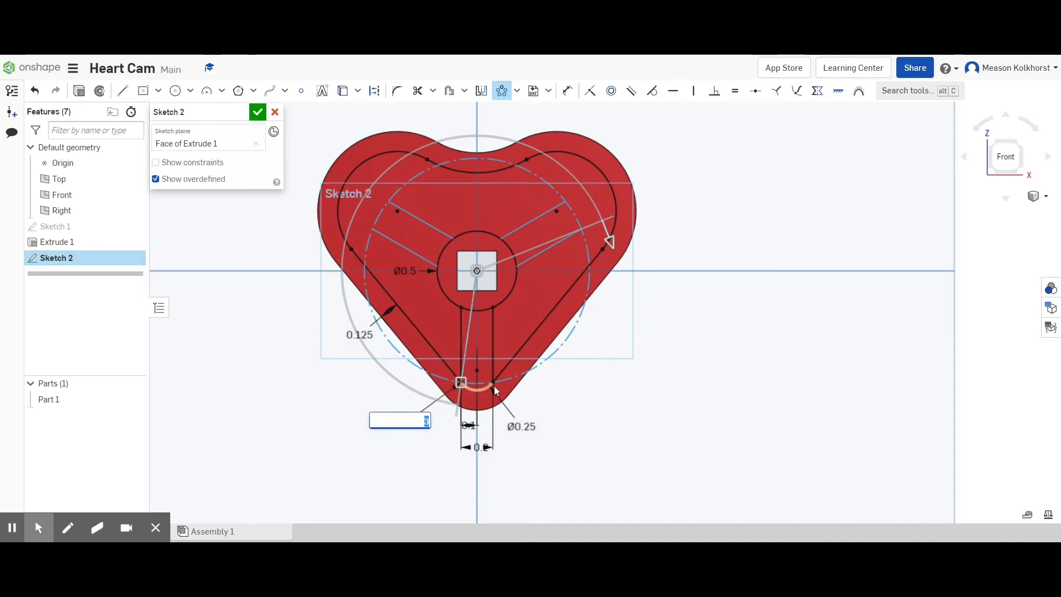
text(5)
key(Return)
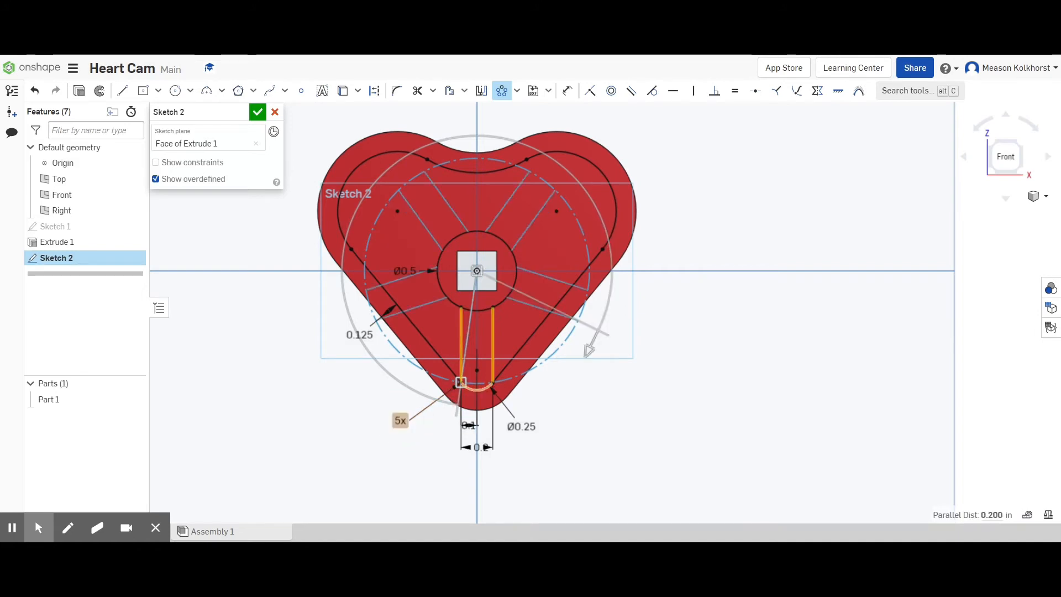
click(597, 303)
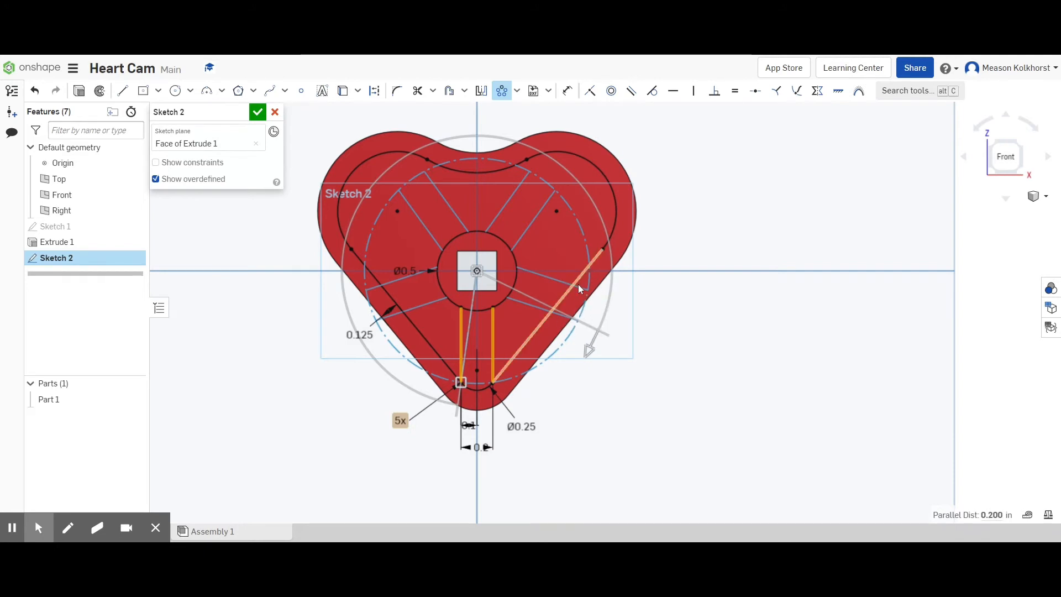
click(579, 291)
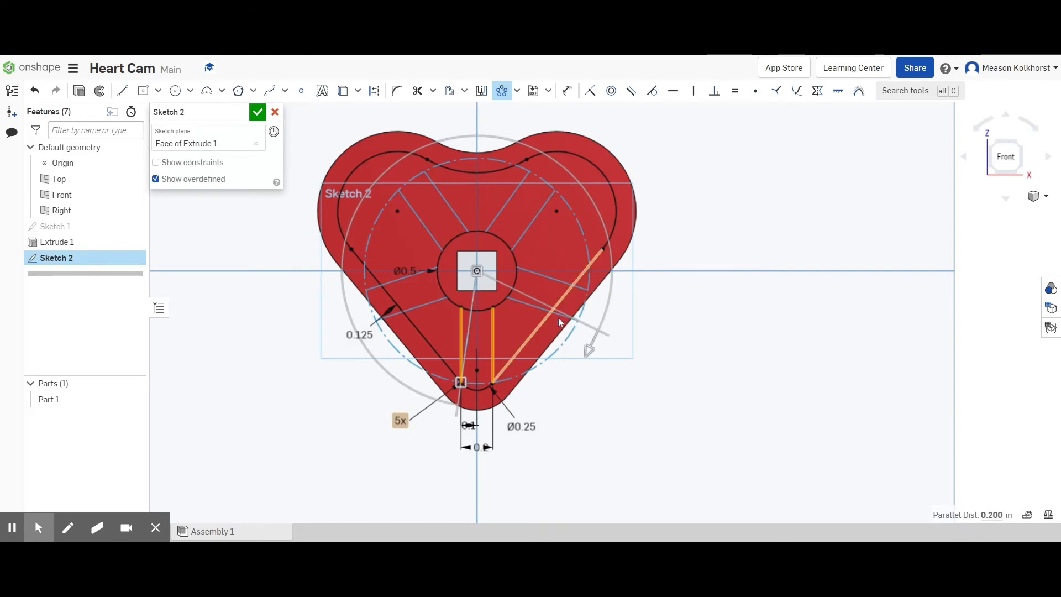
click(397, 286)
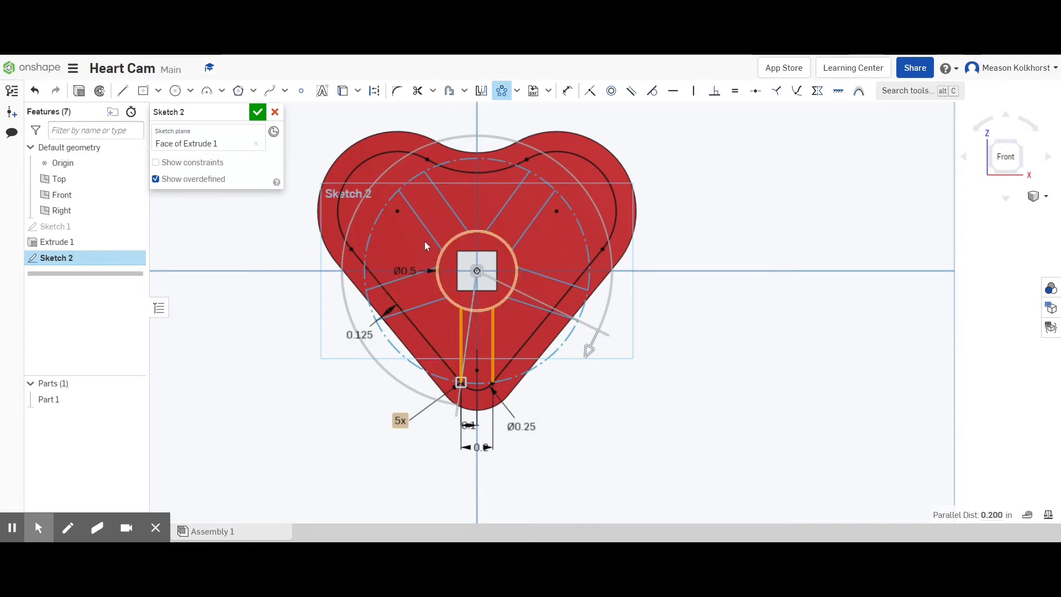
click(281, 250)
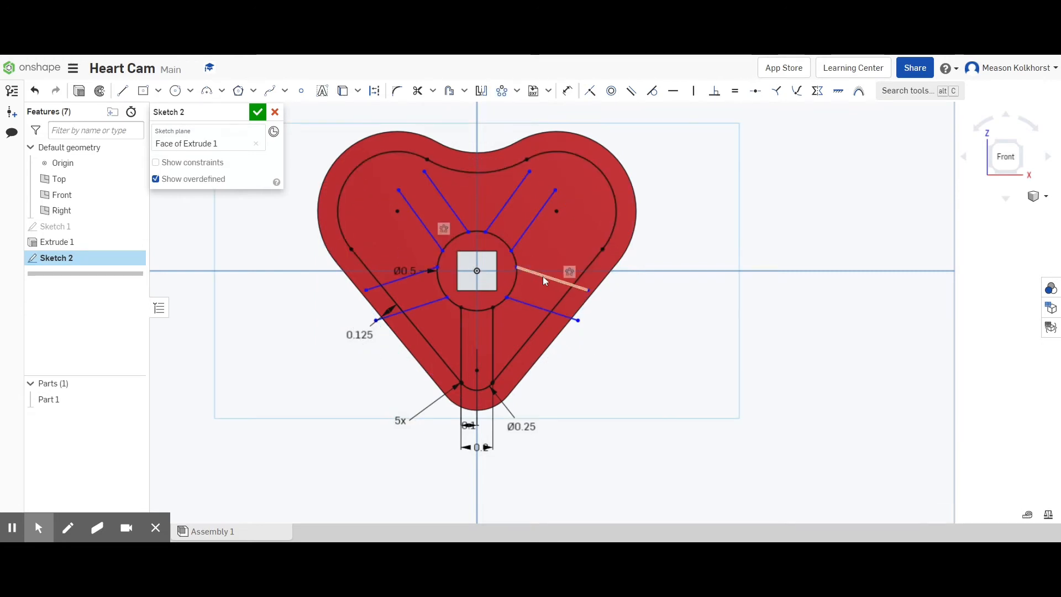
- Pull a patterned line to check its freedom, and make the pattern's centre point coincident with the origin
drag(543, 276, 545, 272)
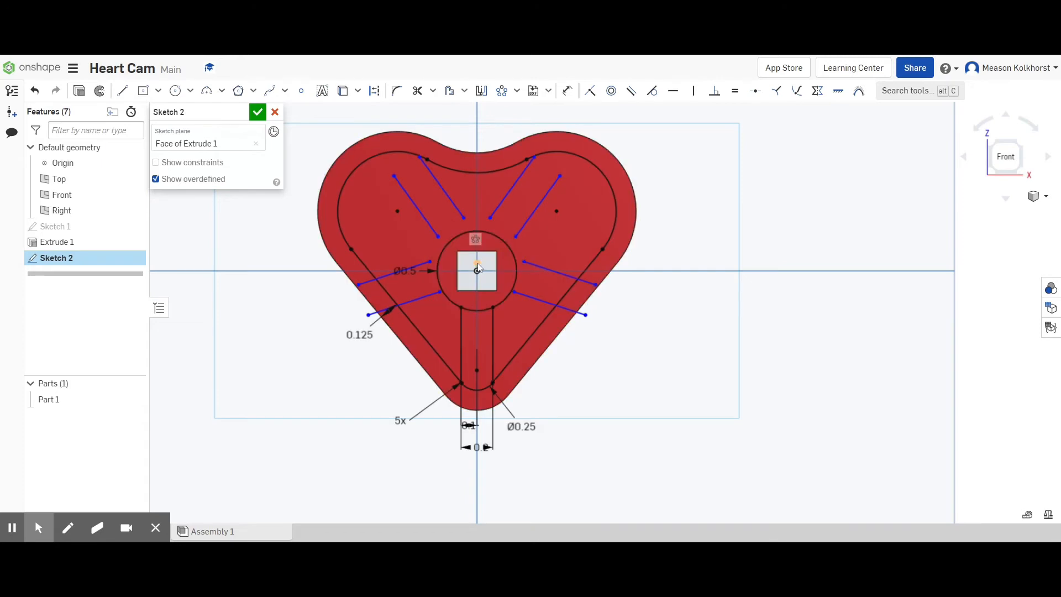
click(590, 91)
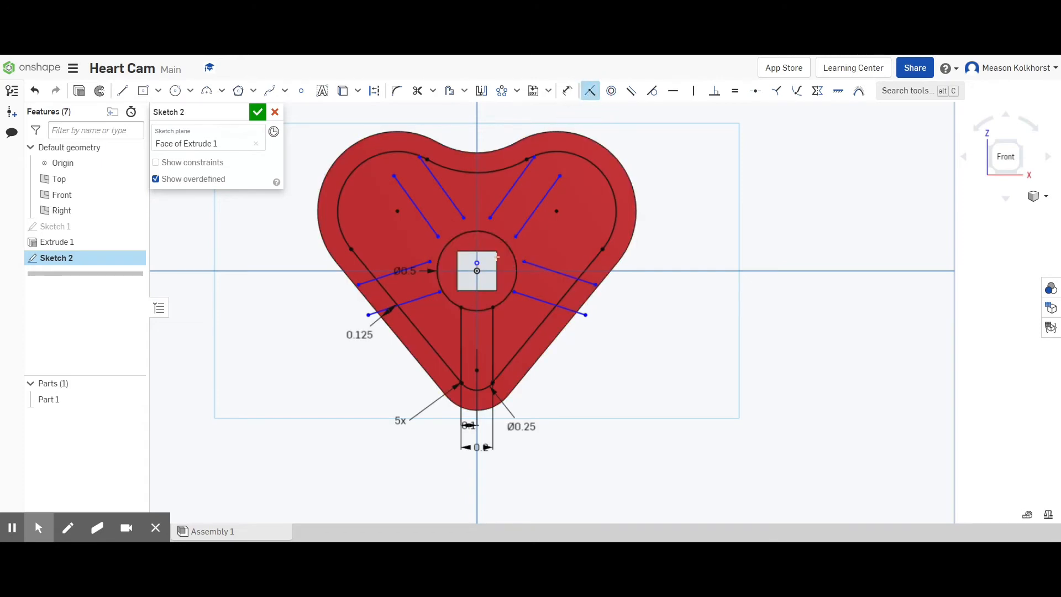
key(d)
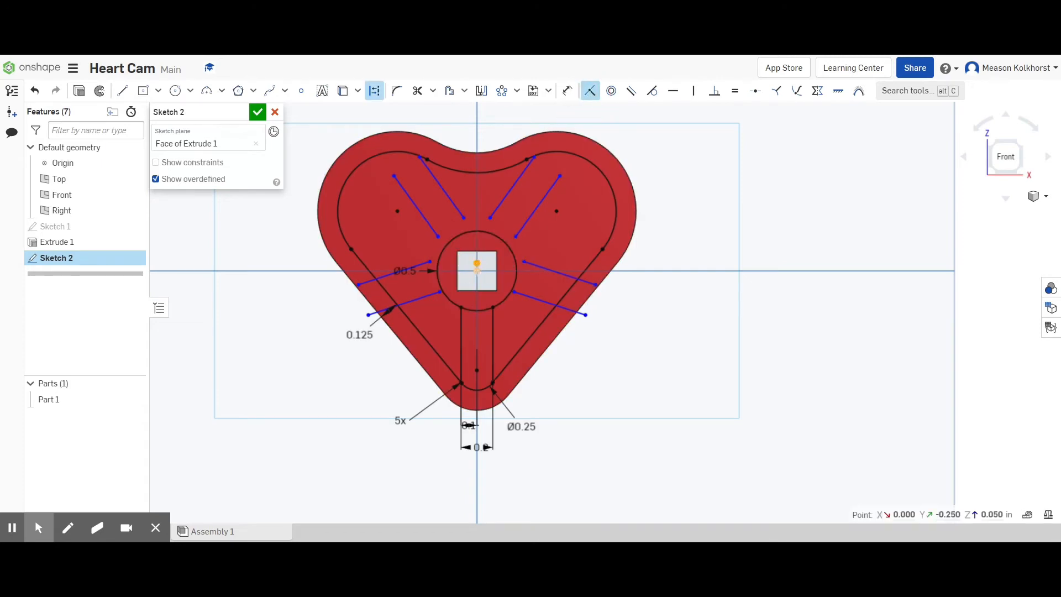
click(477, 270)
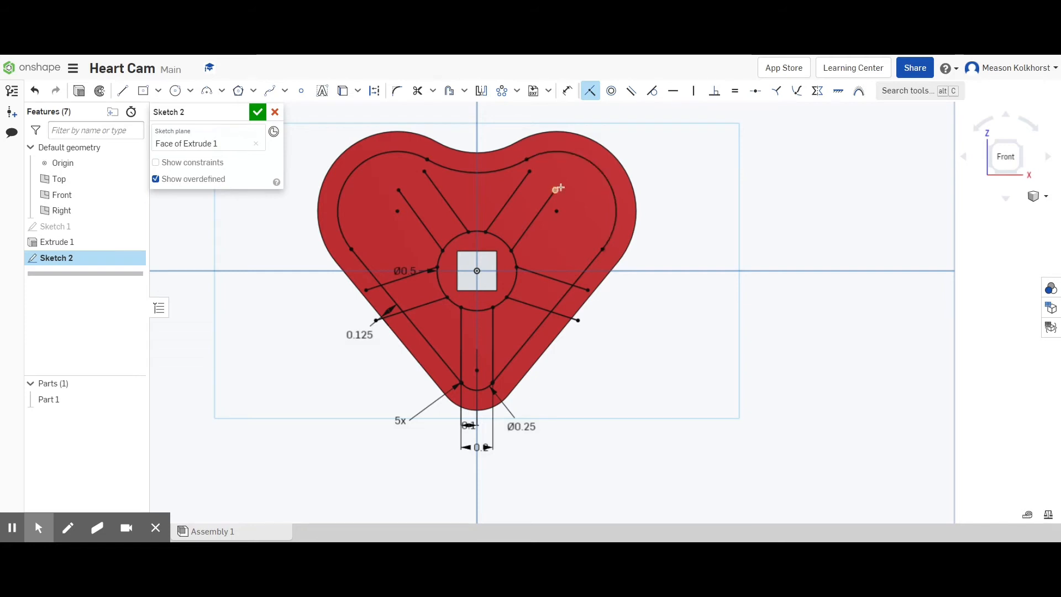
- Draw lines about 0.29 in and 0.17 in long from the upper-left rib's two outer ends to the inset outline
click(122, 91)
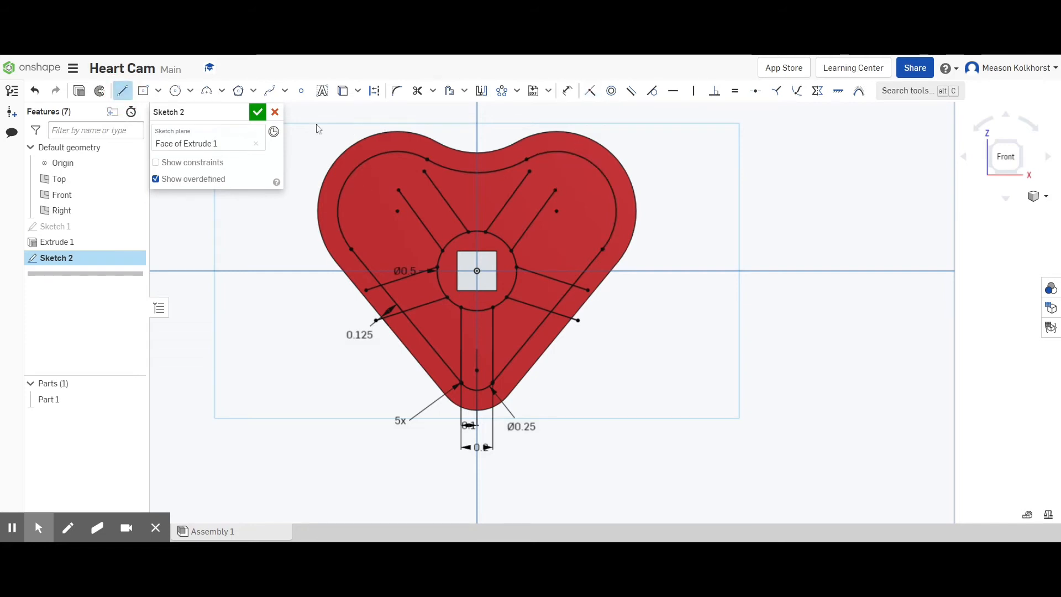
click(398, 190)
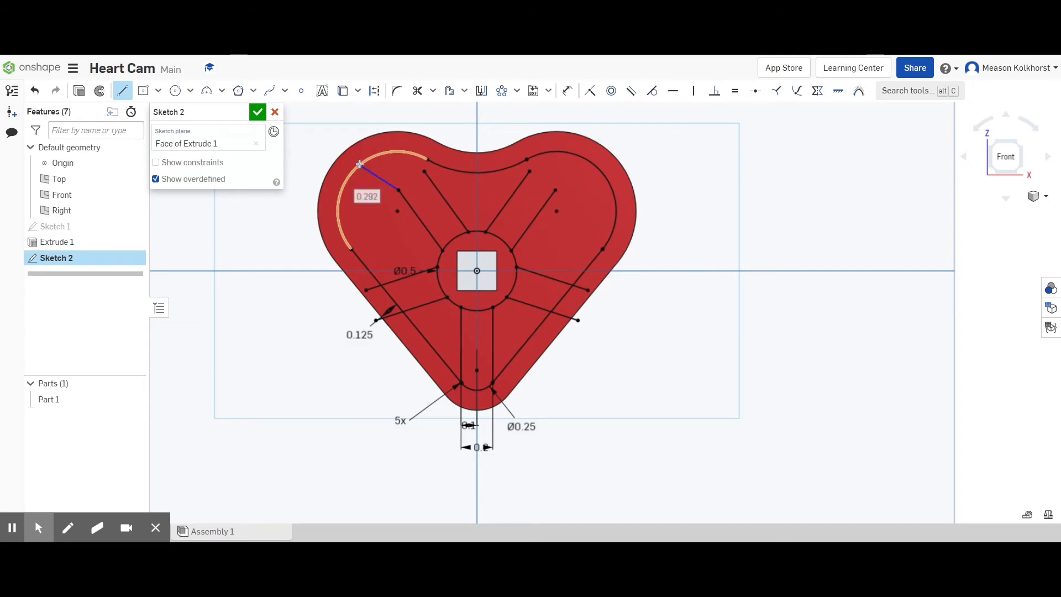
click(359, 164)
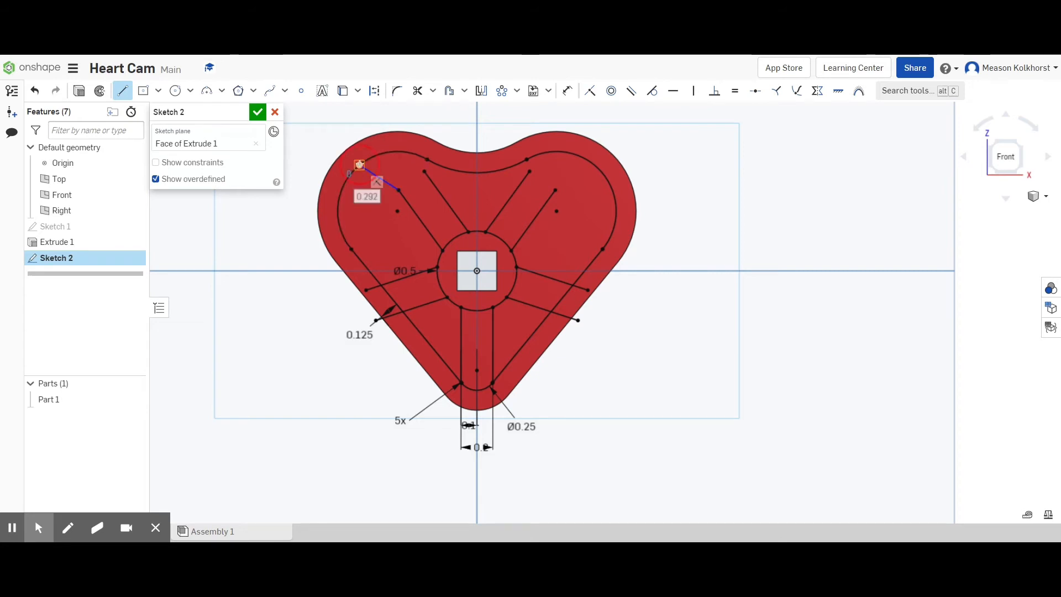
click(424, 171)
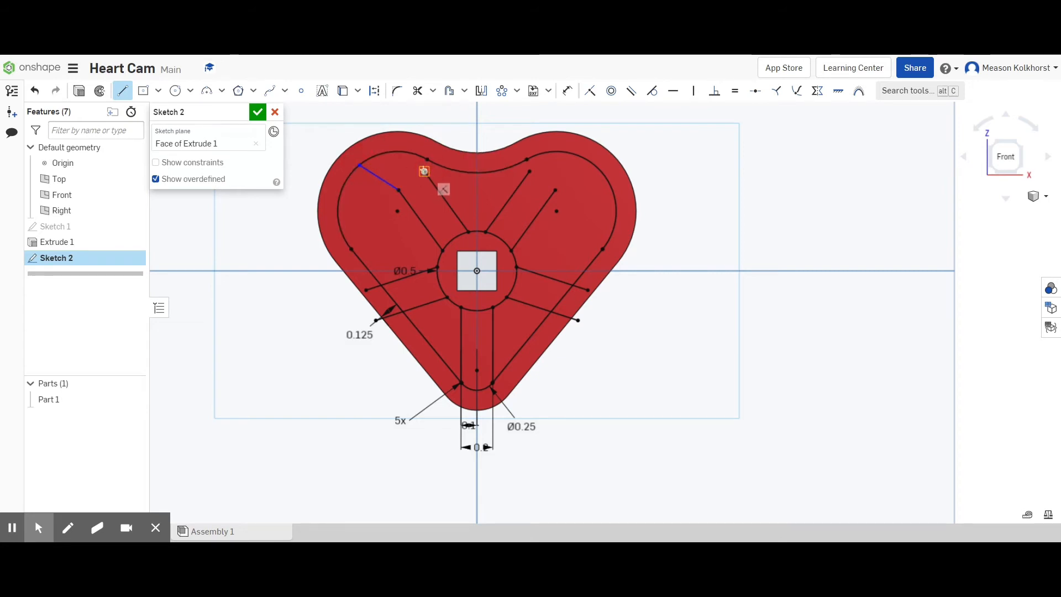
click(405, 152)
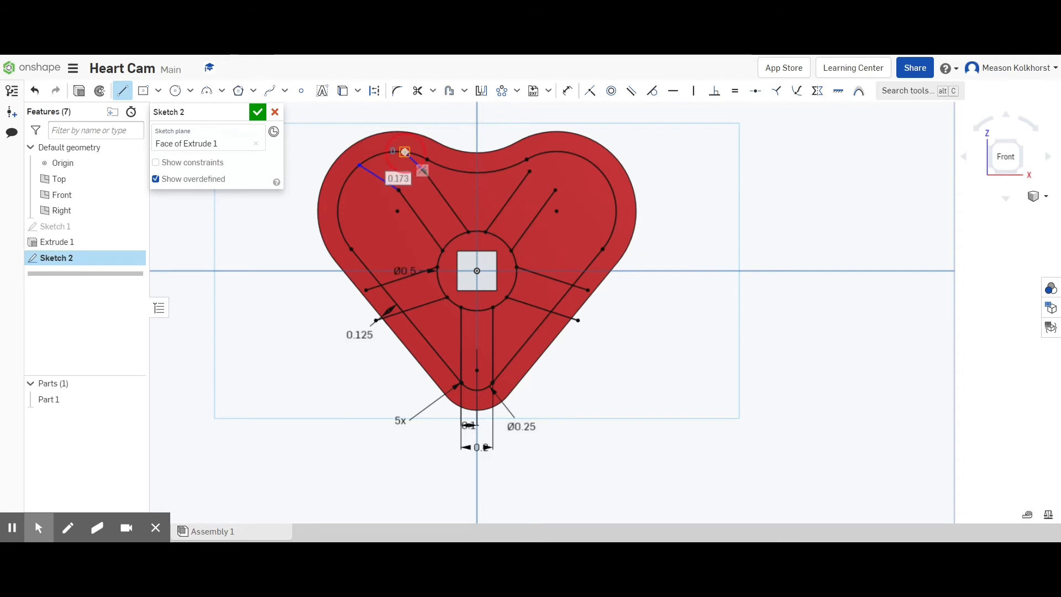
click(424, 171)
key(Escape)
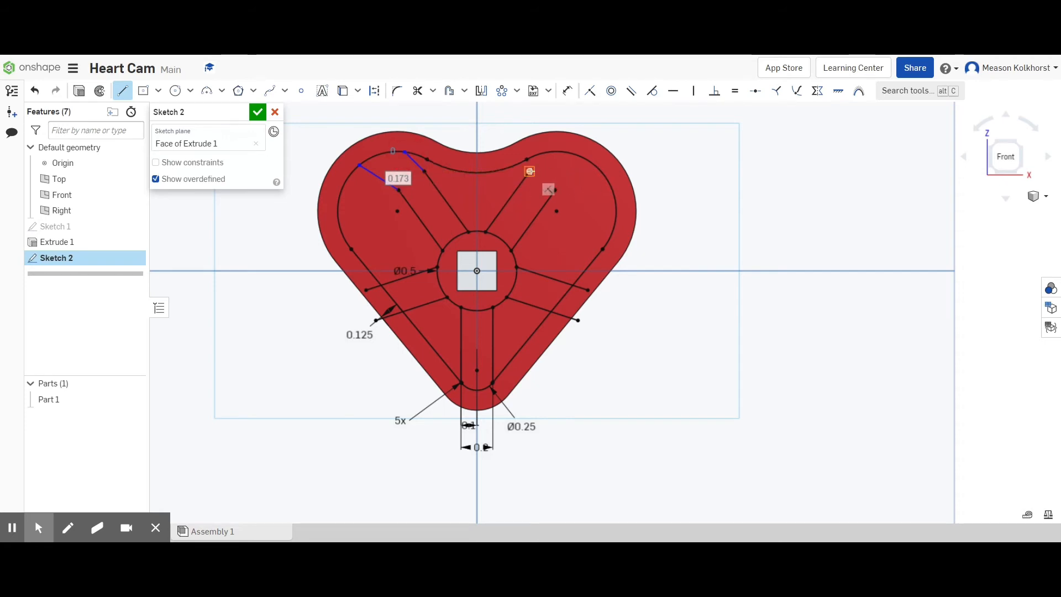
- Draw lines about 0.1 in and 0.27 in long from the upper-right rib's two outer ends to the inset outline
click(529, 171)
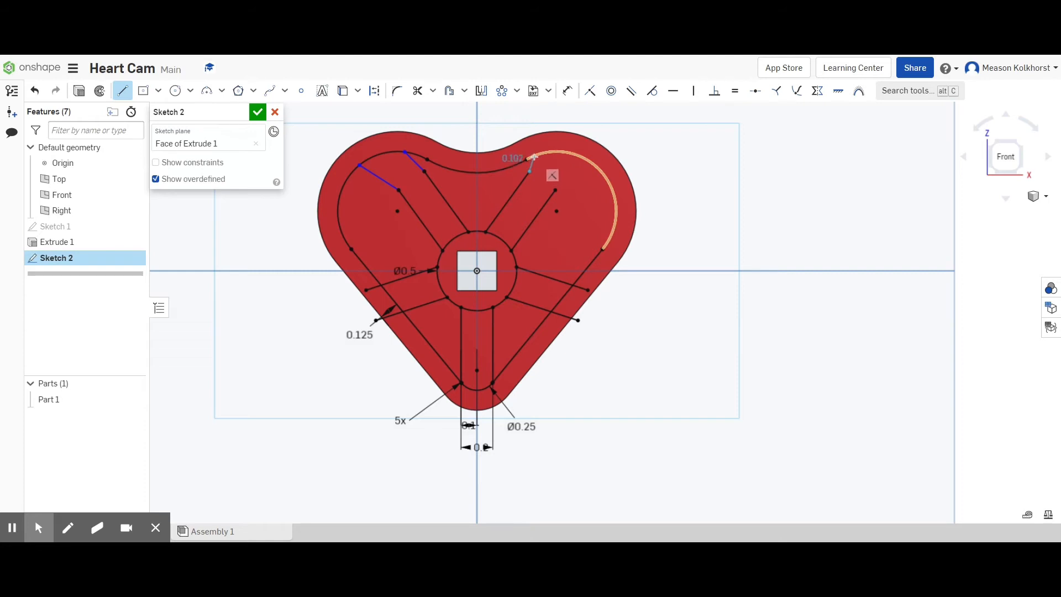
click(534, 157)
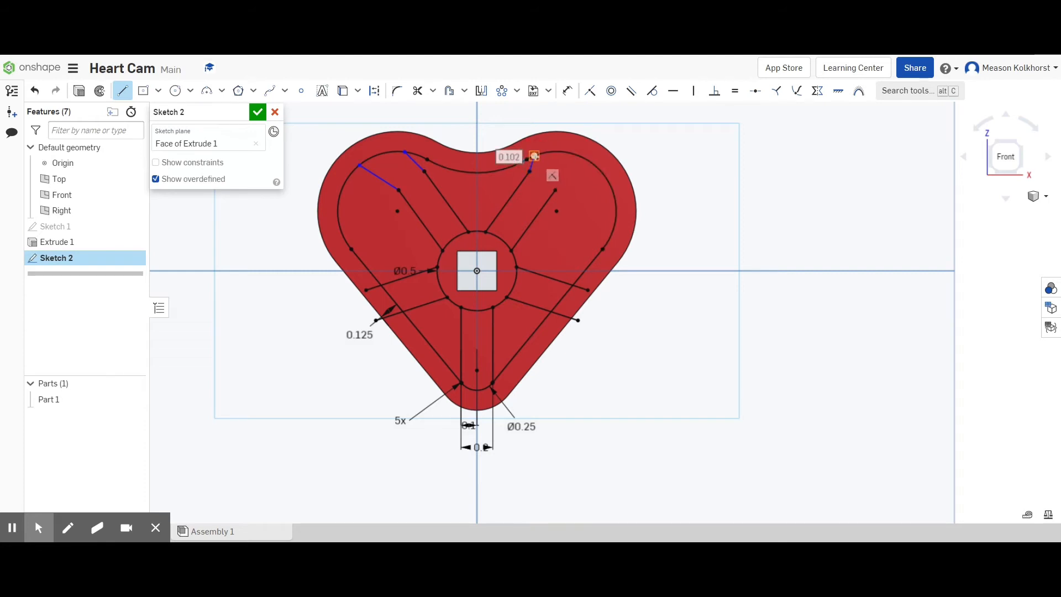
click(555, 189)
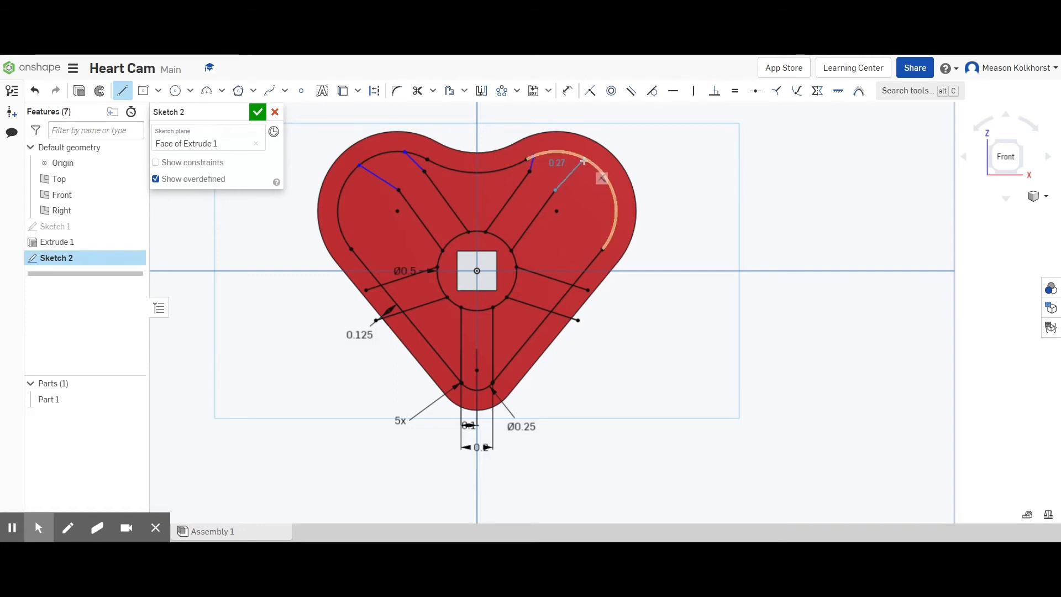
click(584, 160)
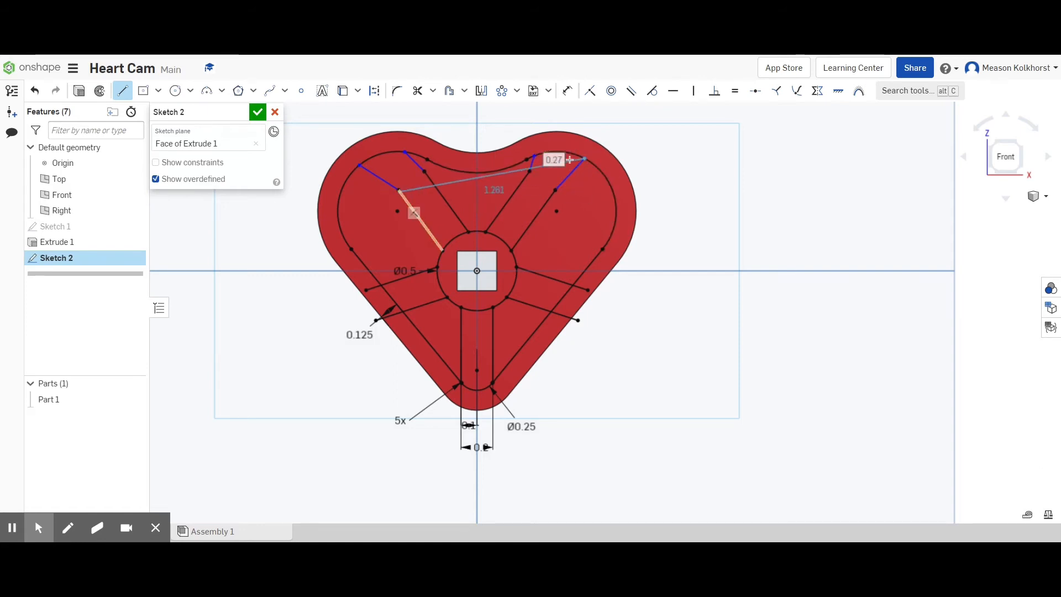
click(127, 95)
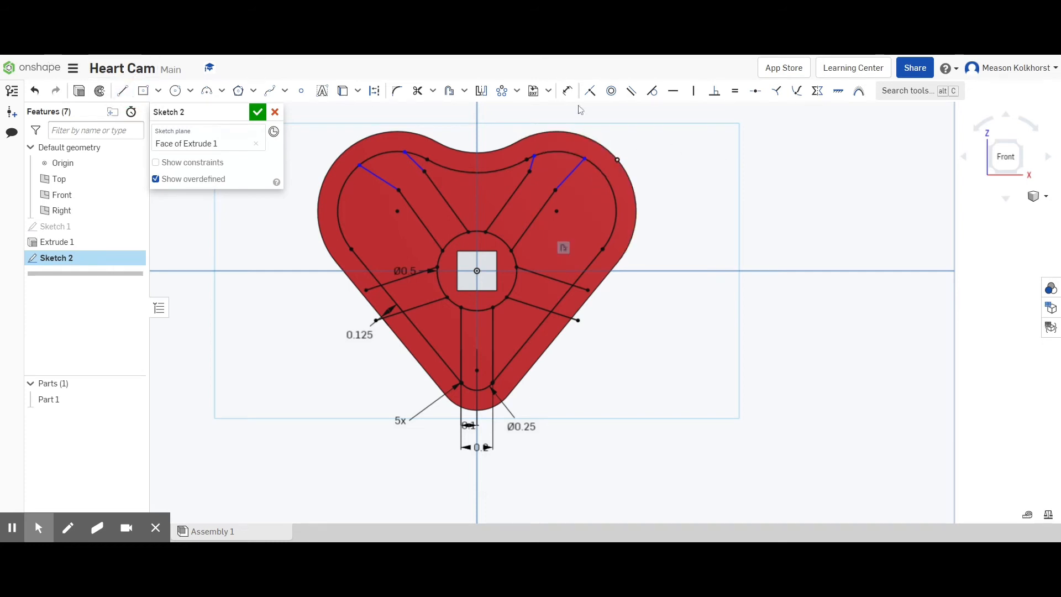
- Make the two outer extension lines of the upper-right rib parallel to the rib's existing edges
click(632, 93)
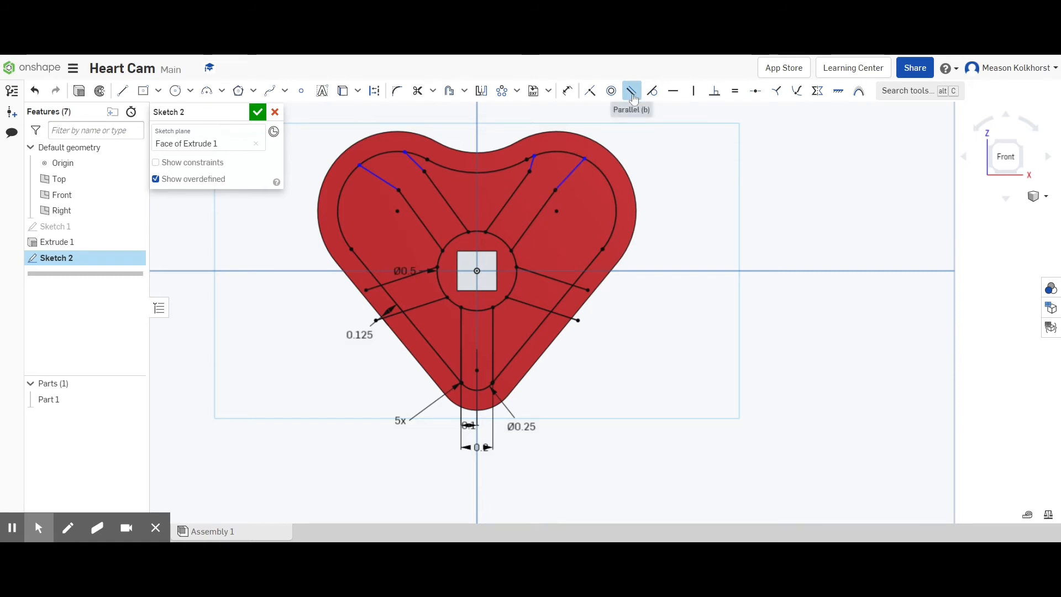
click(574, 171)
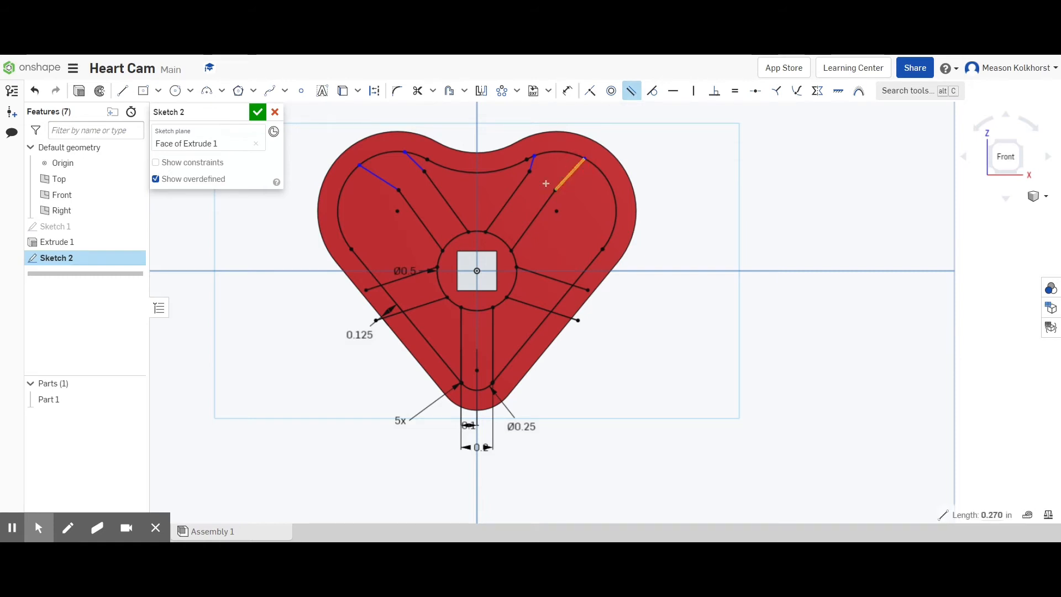
click(517, 188)
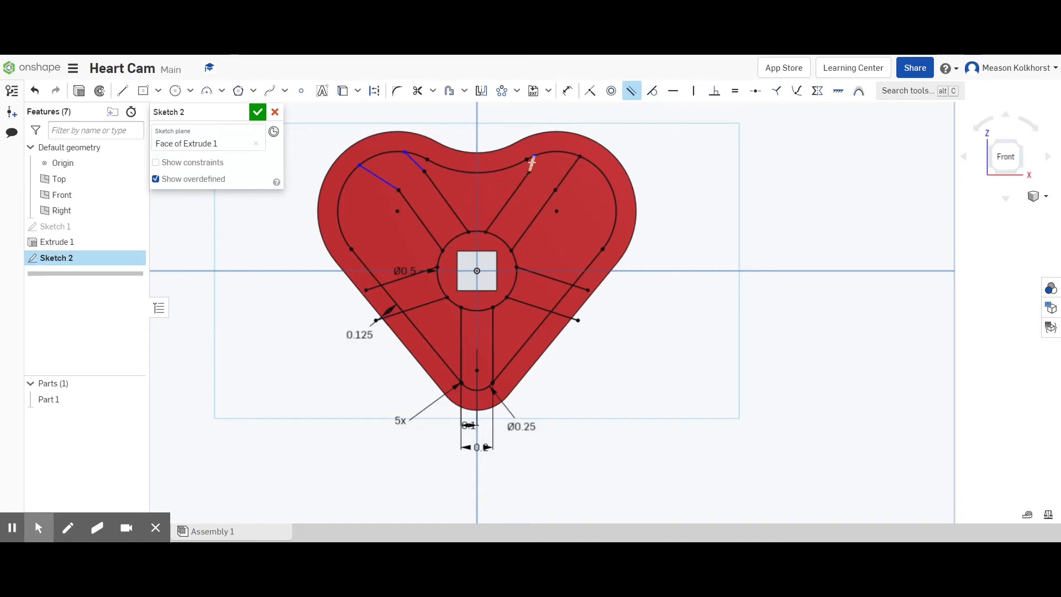
click(543, 209)
- Make the two outer extension lines of the upper-left rib parallel to the rib's existing edges
click(416, 162)
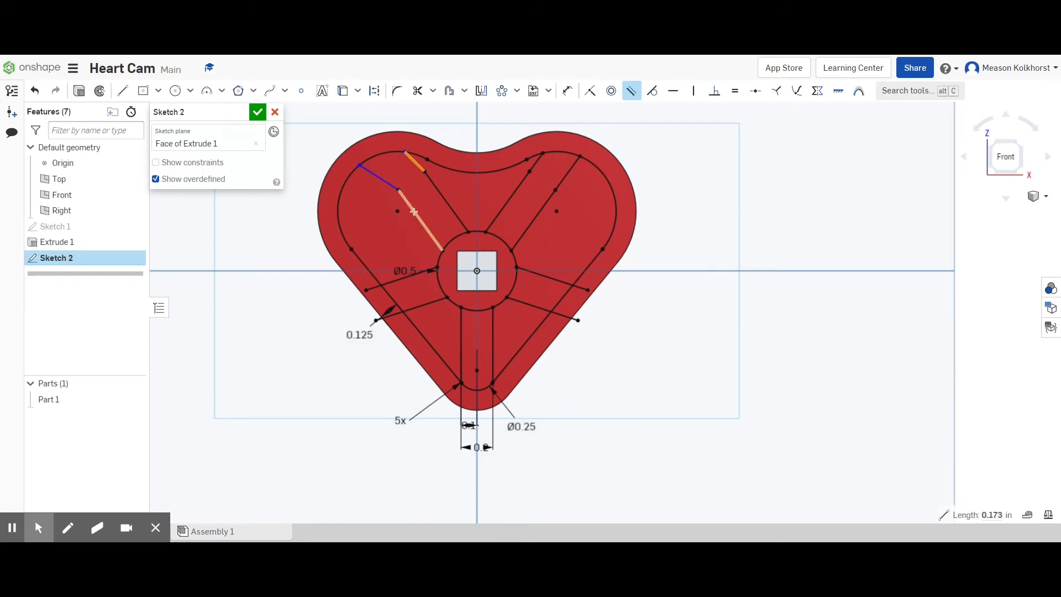
click(414, 212)
click(386, 181)
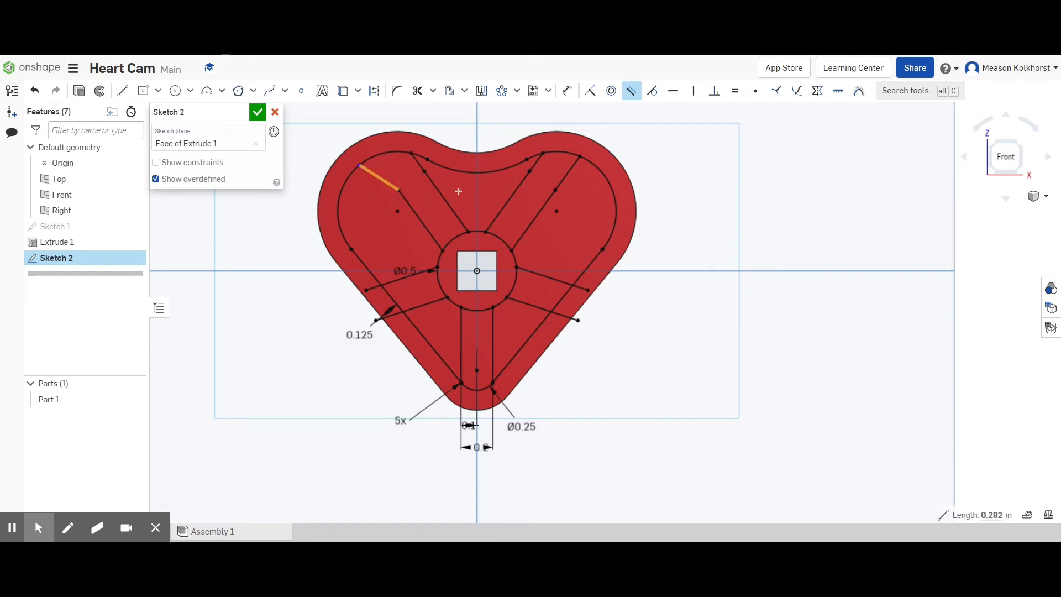
click(450, 199)
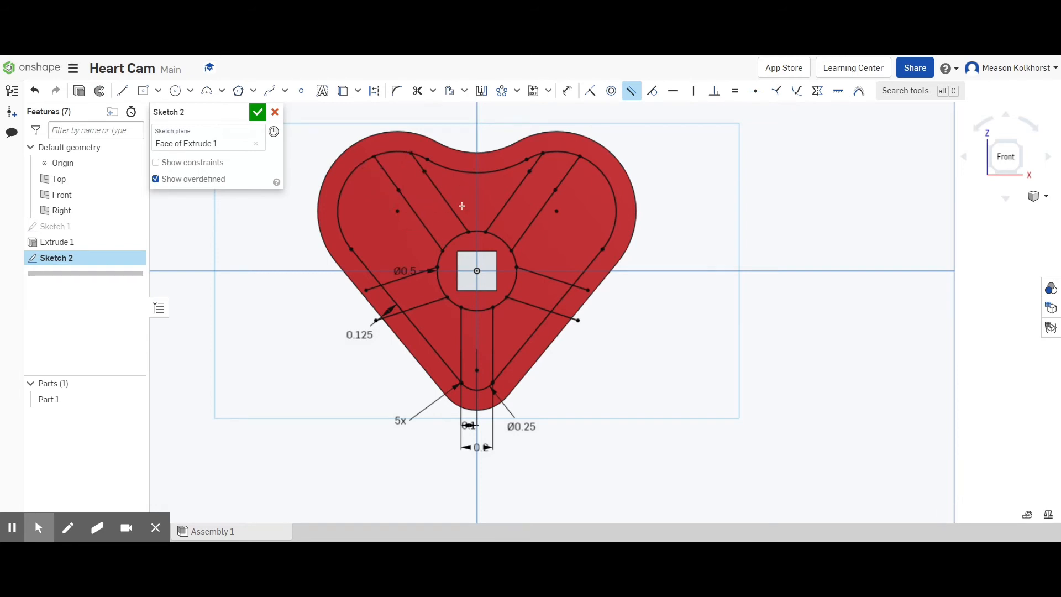
- Trim the ends of the lower-left and lower-right side ribs that extend beyond the inset heart outline
click(417, 91)
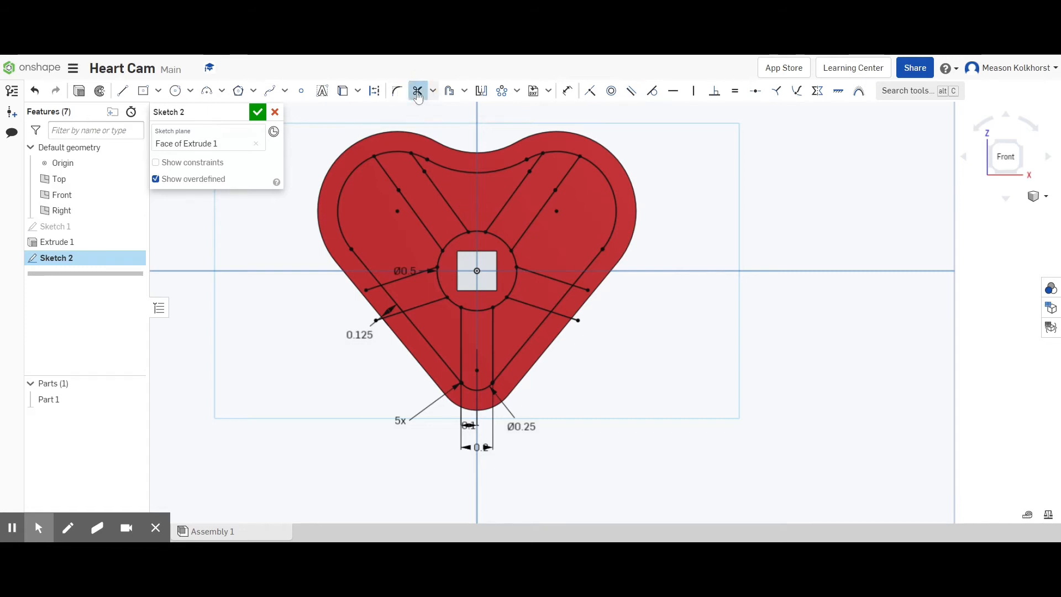
click(373, 290)
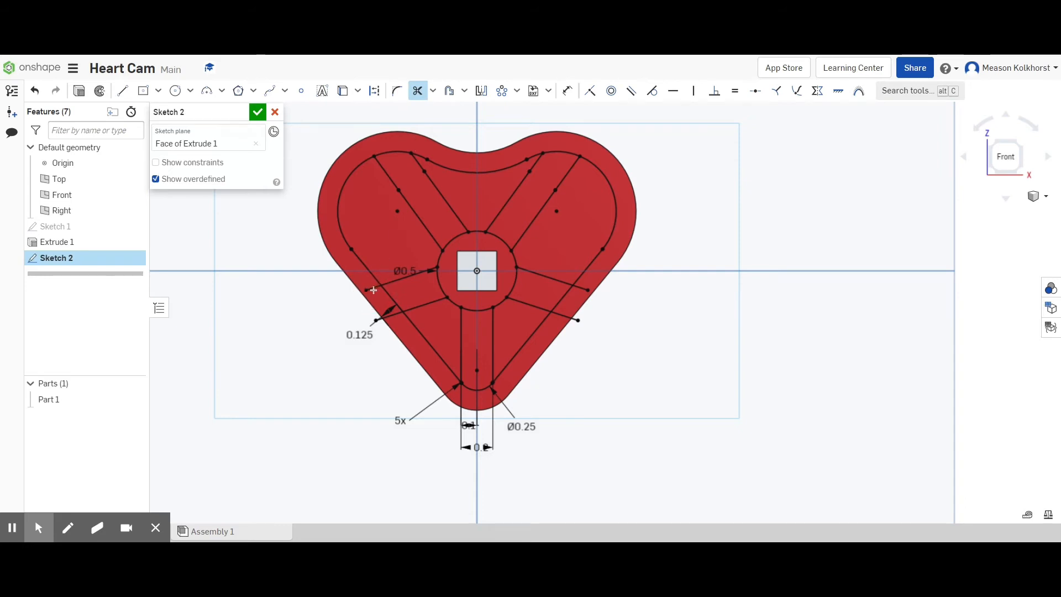
click(394, 313)
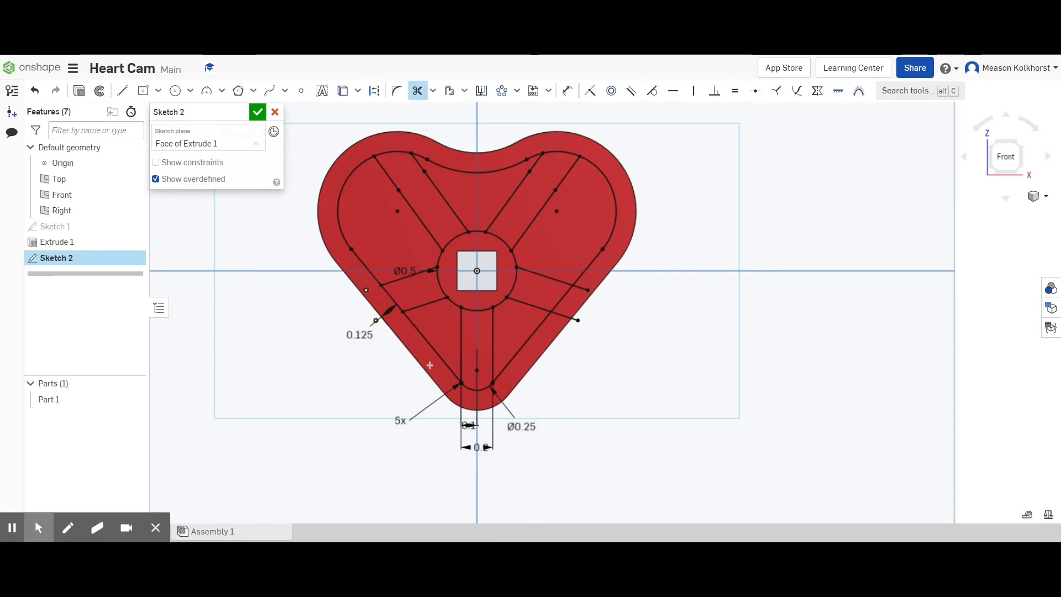
click(560, 316)
click(581, 286)
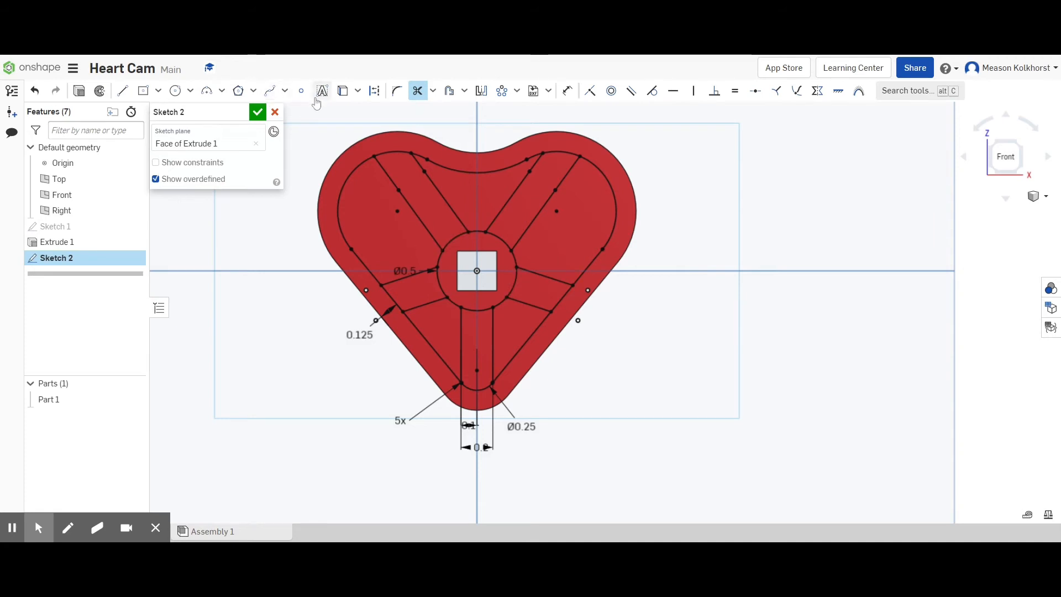
- Try to fillet the corner between the upper-left rib's outer edge and the hub circle
click(397, 92)
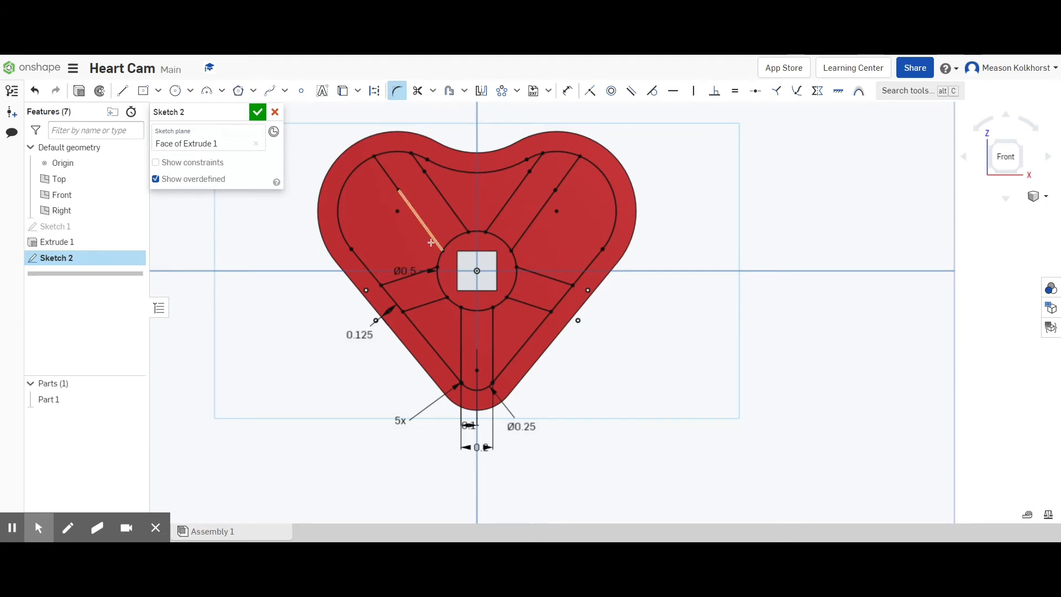
scroll(430, 242, up, 2)
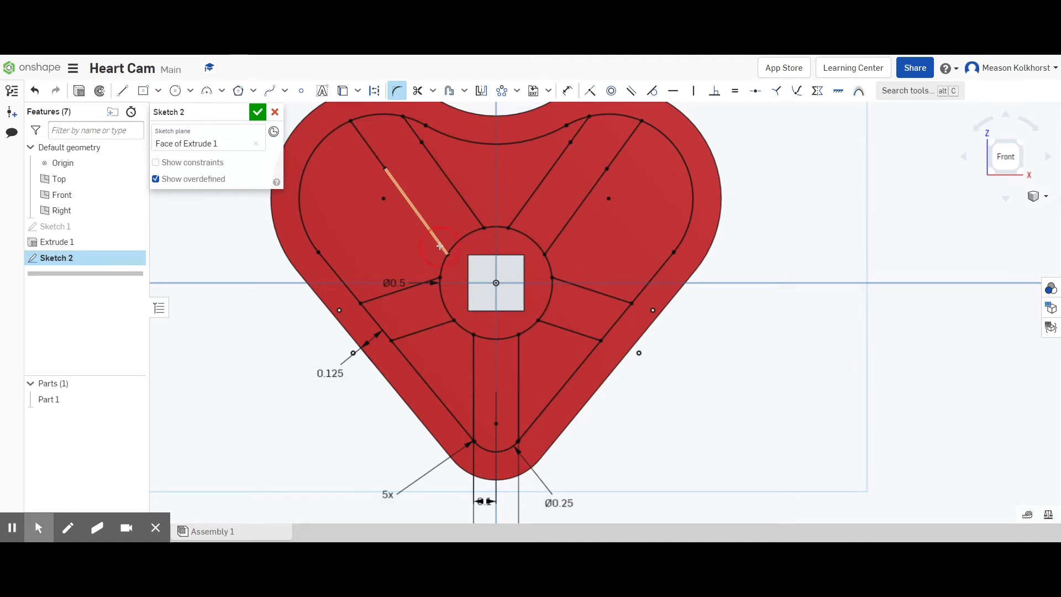
click(439, 246)
click(442, 262)
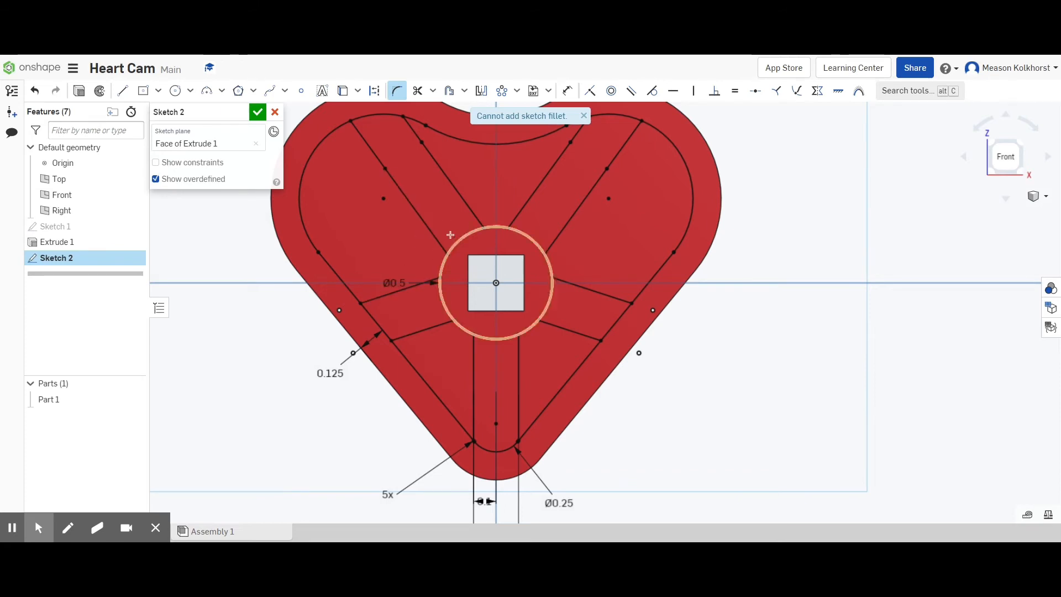
- Try to fillet the corner between the upper-left rib's extension line and the inset outline's left lobe arc
click(397, 91)
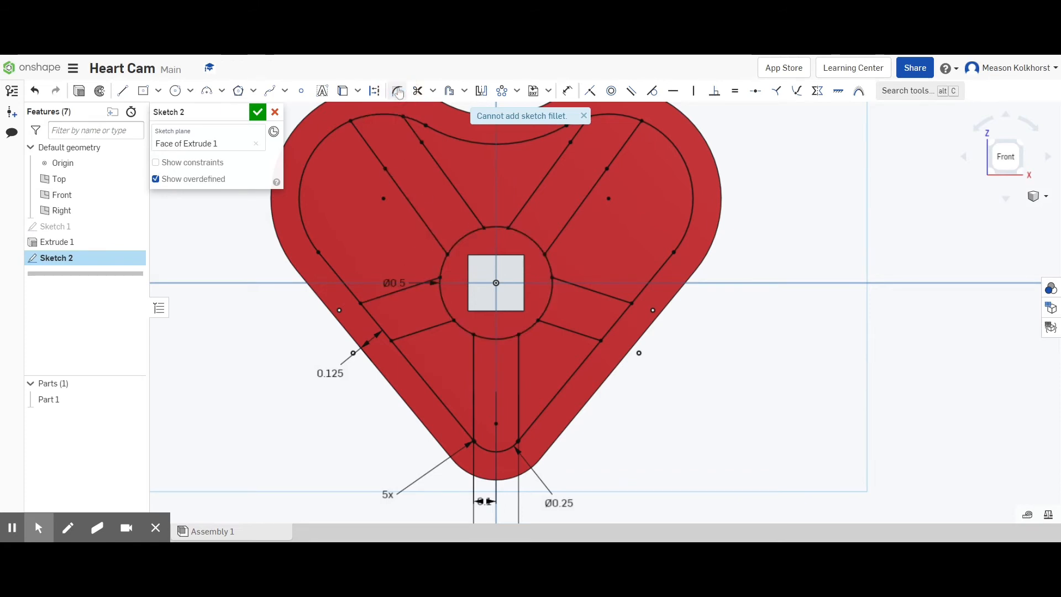
click(361, 135)
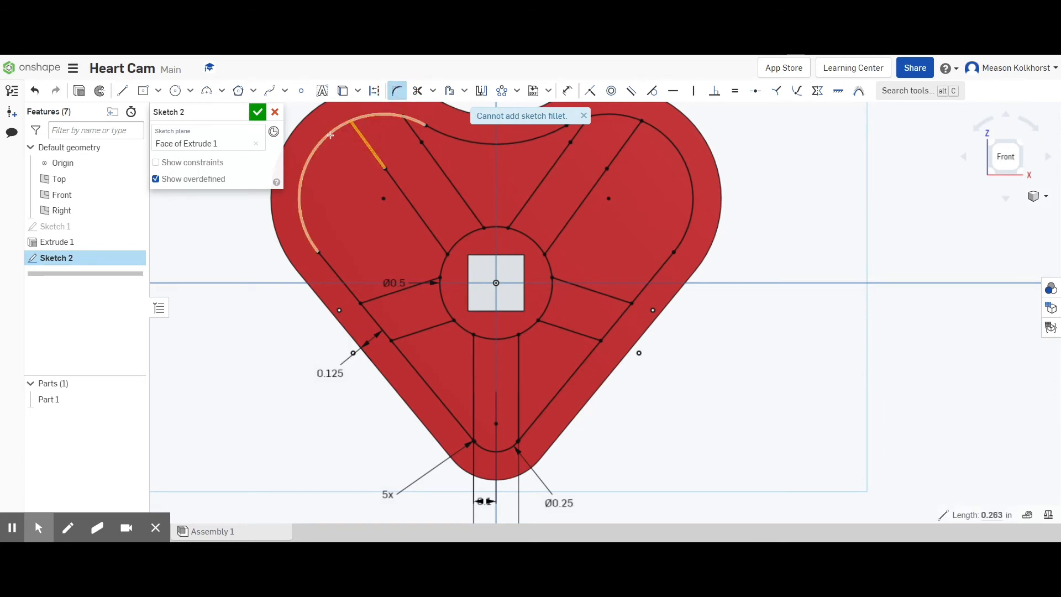
click(331, 135)
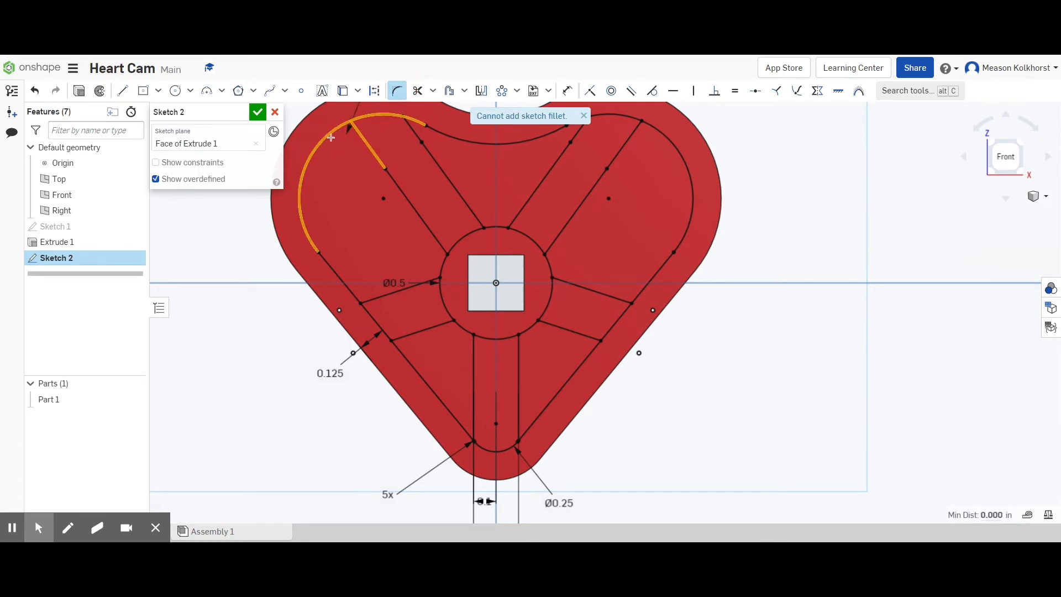
scroll(332, 138, down, 5)
scroll(336, 134, up, 3)
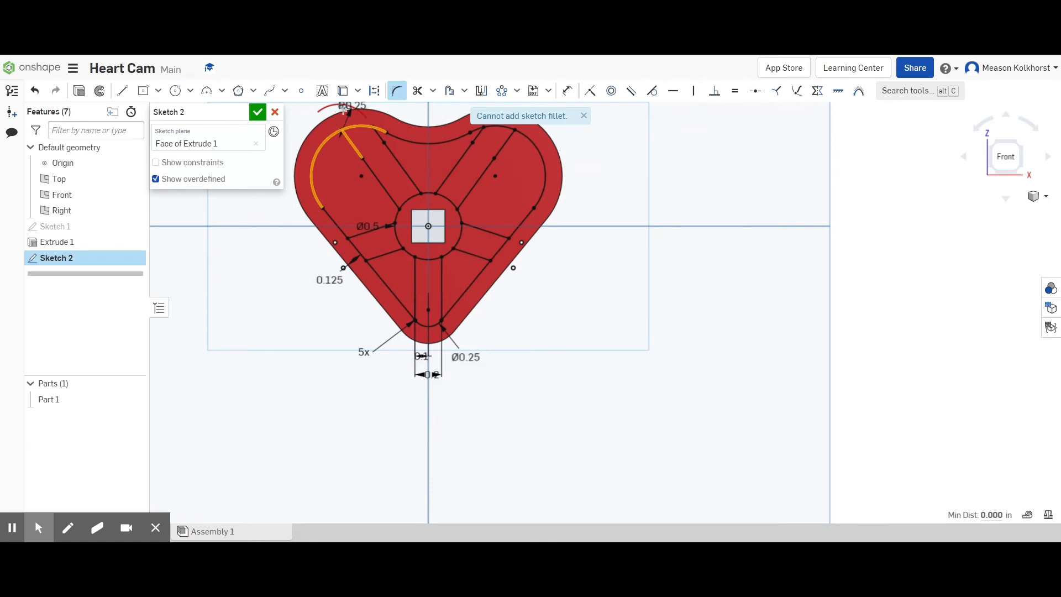
scroll(345, 109, down, 1)
click(396, 90)
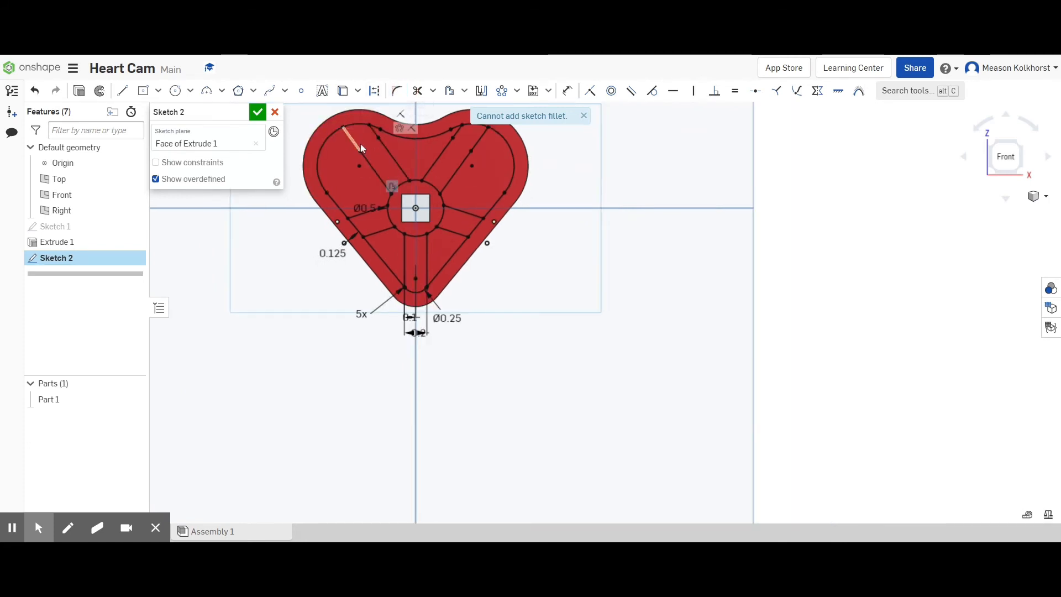
- Draw a three-point arc of about 0.17 in radius from the upper-left rib's outer edge into the left pocket
scroll(360, 143, up, 4)
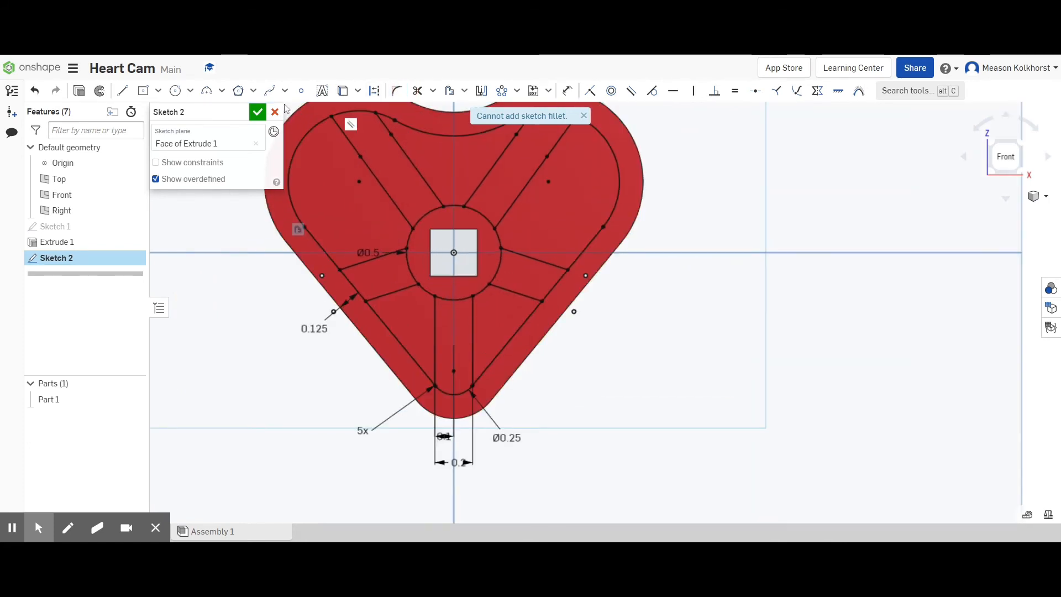
scroll(335, 166, down, 3)
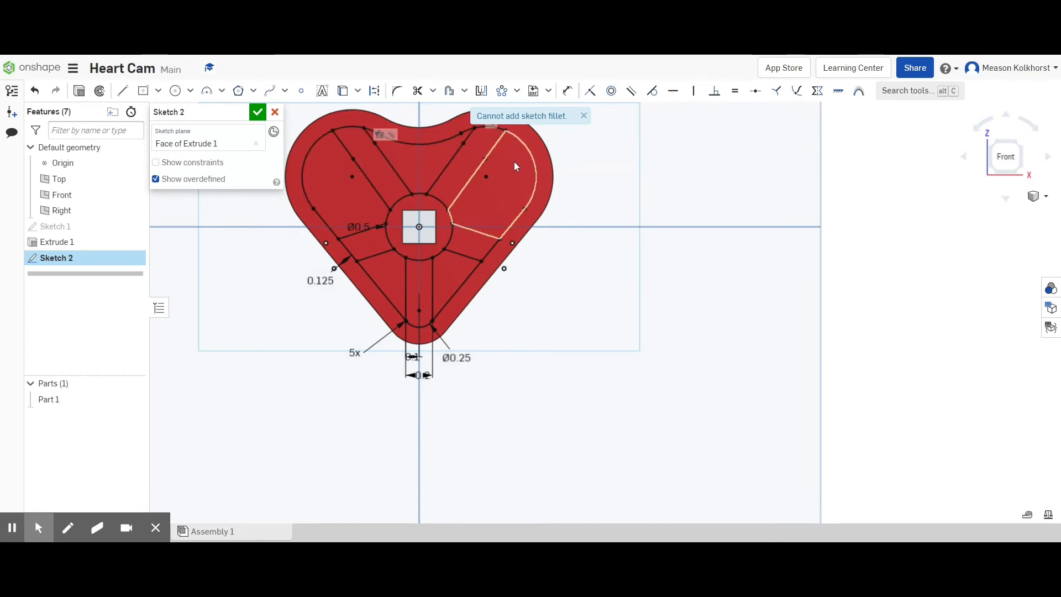
scroll(358, 160, up, 2)
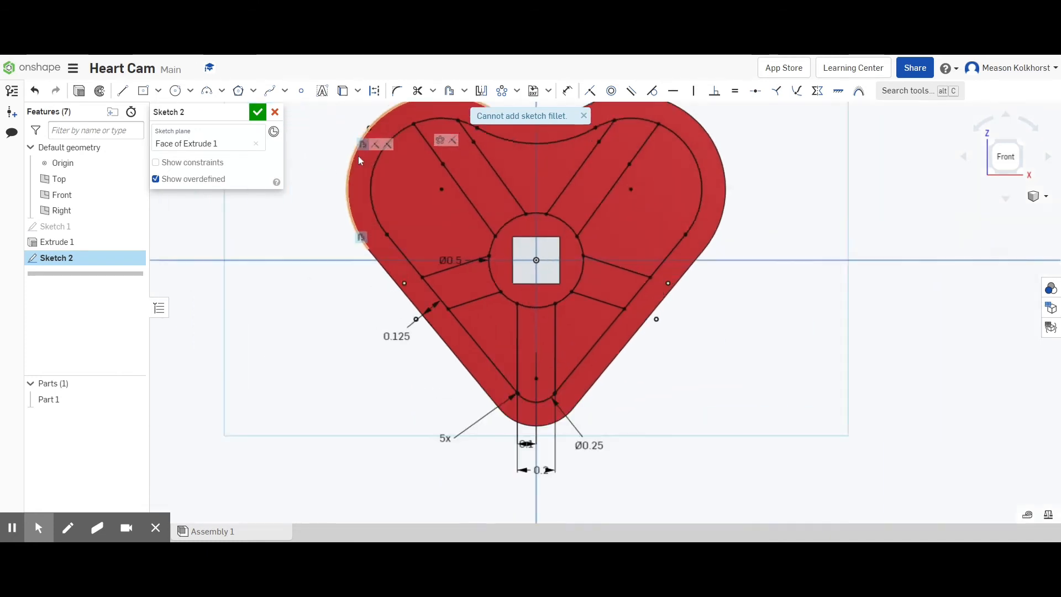
scroll(358, 156, up, 1)
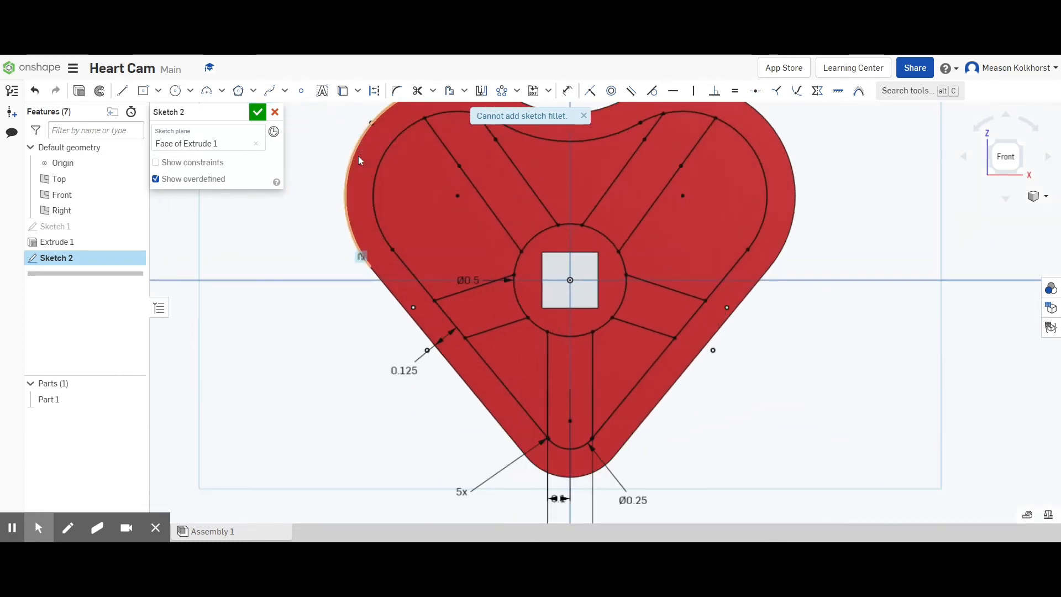
click(207, 92)
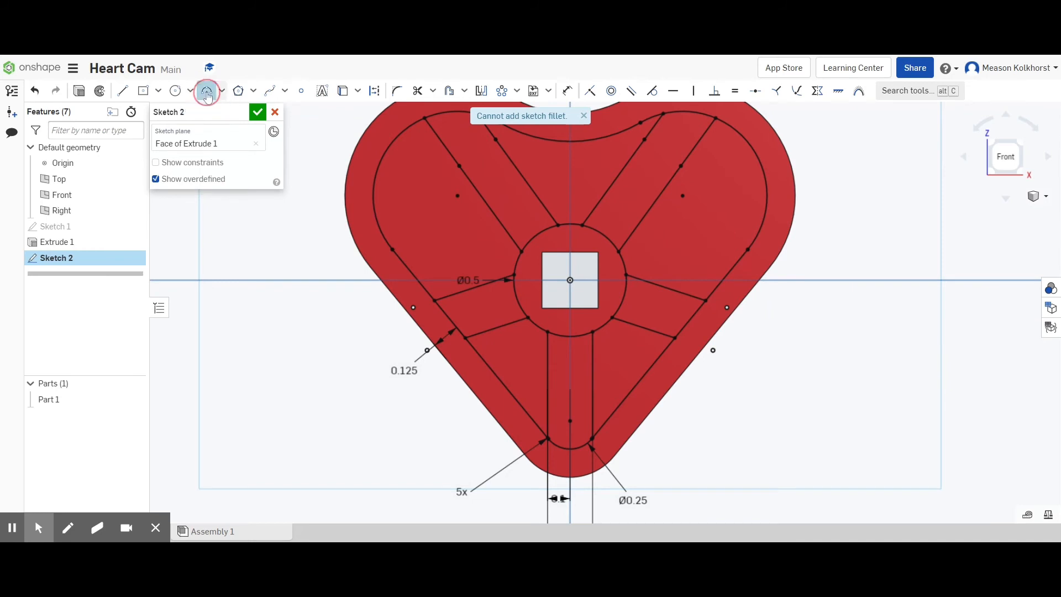
click(446, 147)
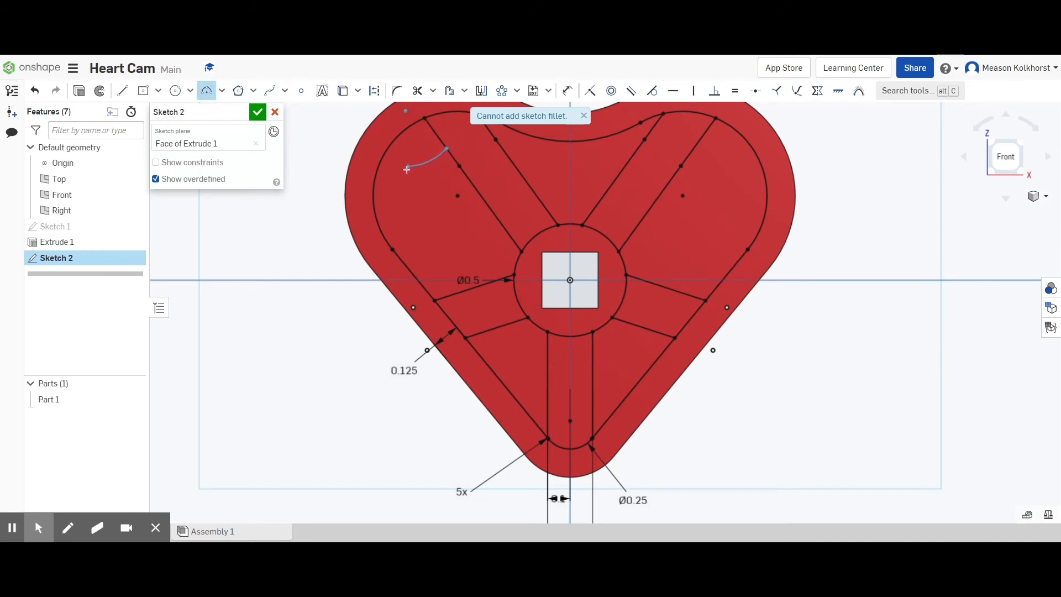
click(410, 202)
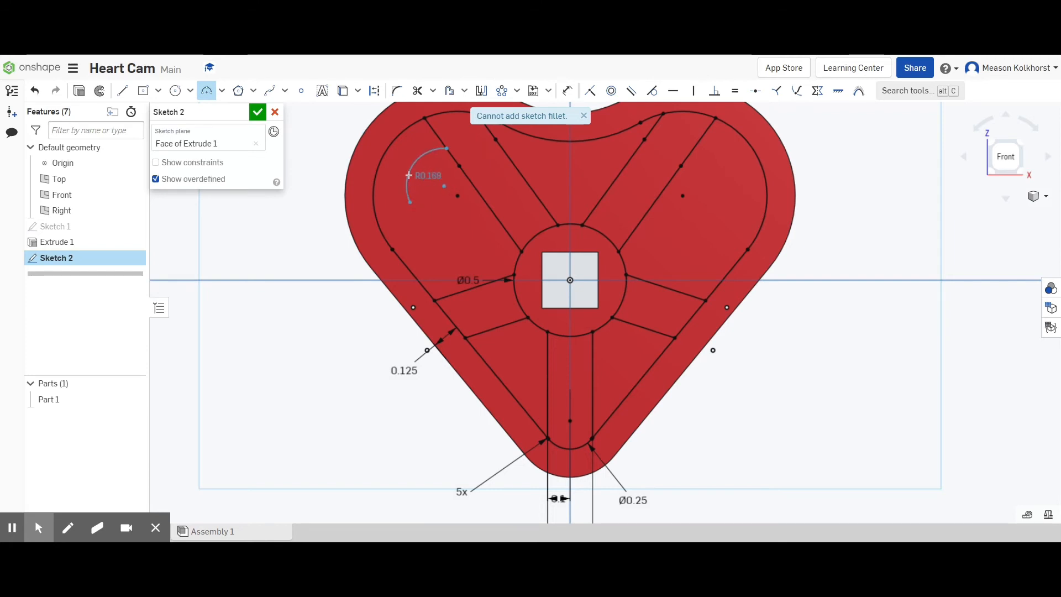
click(408, 176)
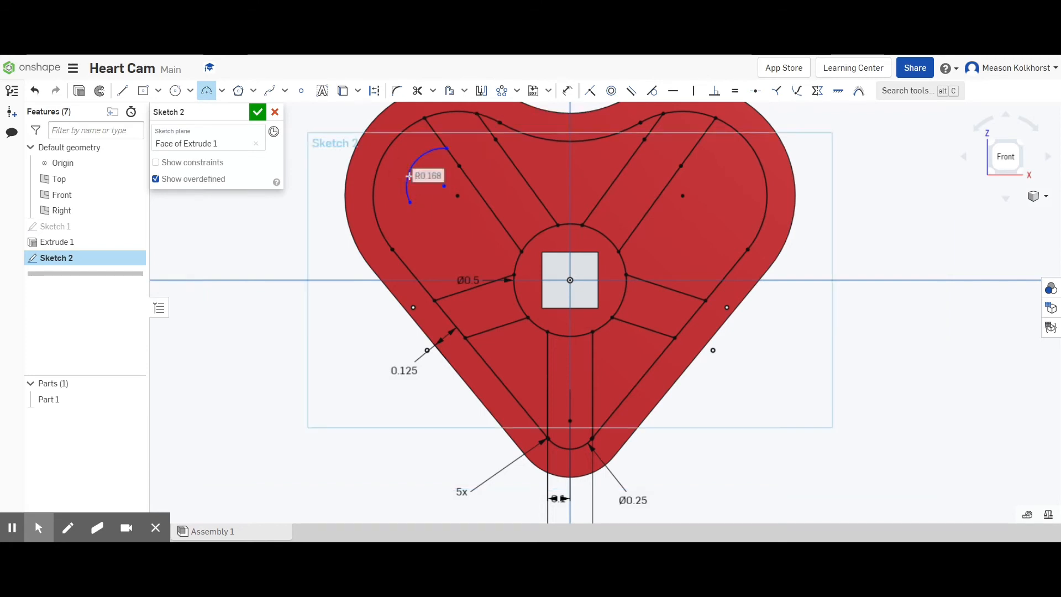
- Draw a second arc of about 0.37 in radius from the first arc's end to the left side rib's corner on the inset outline
click(410, 202)
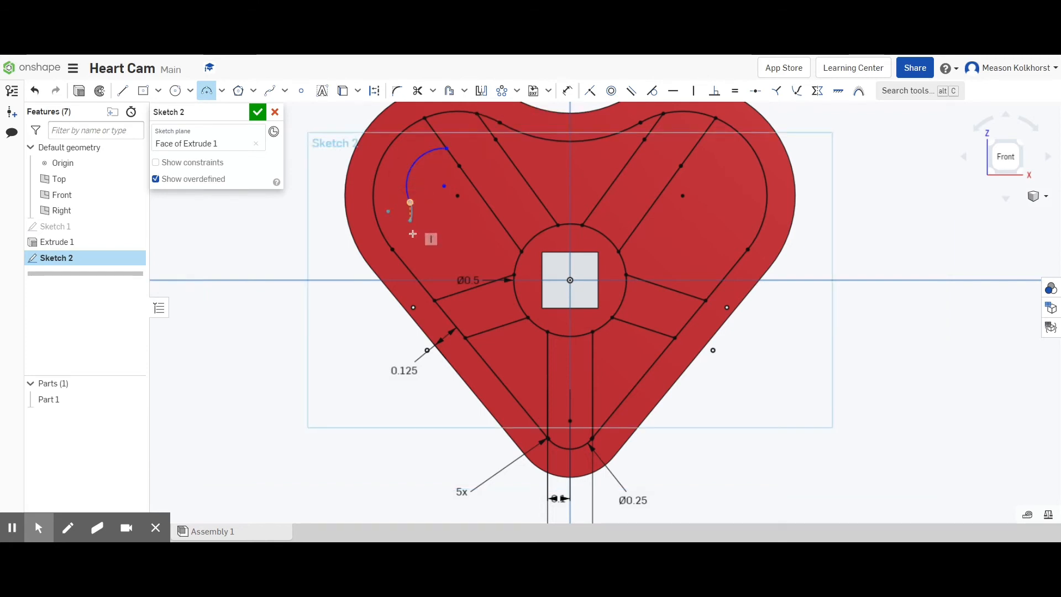
click(435, 299)
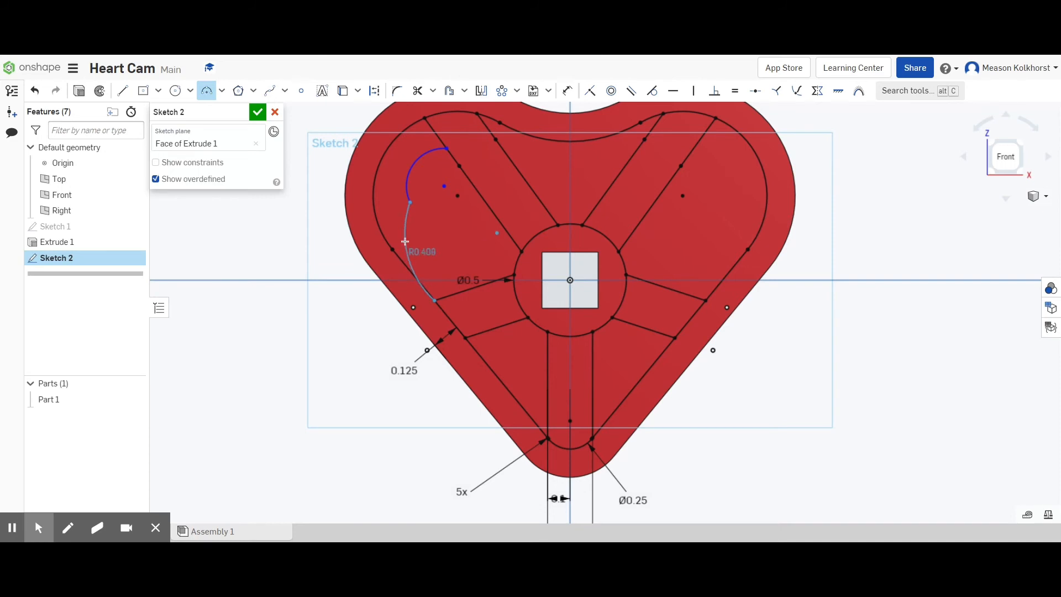
click(404, 242)
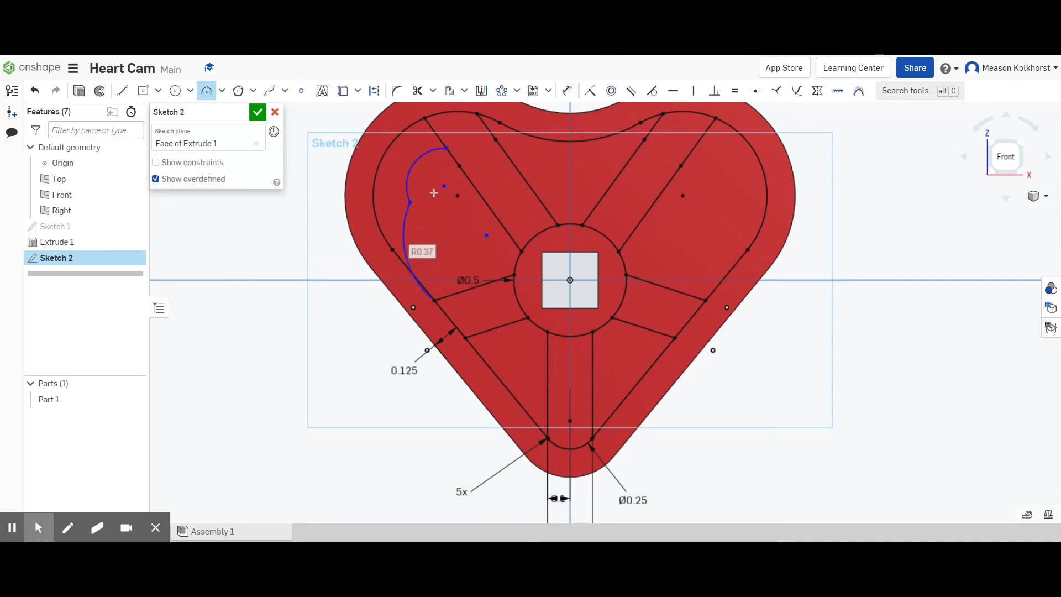
click(208, 91)
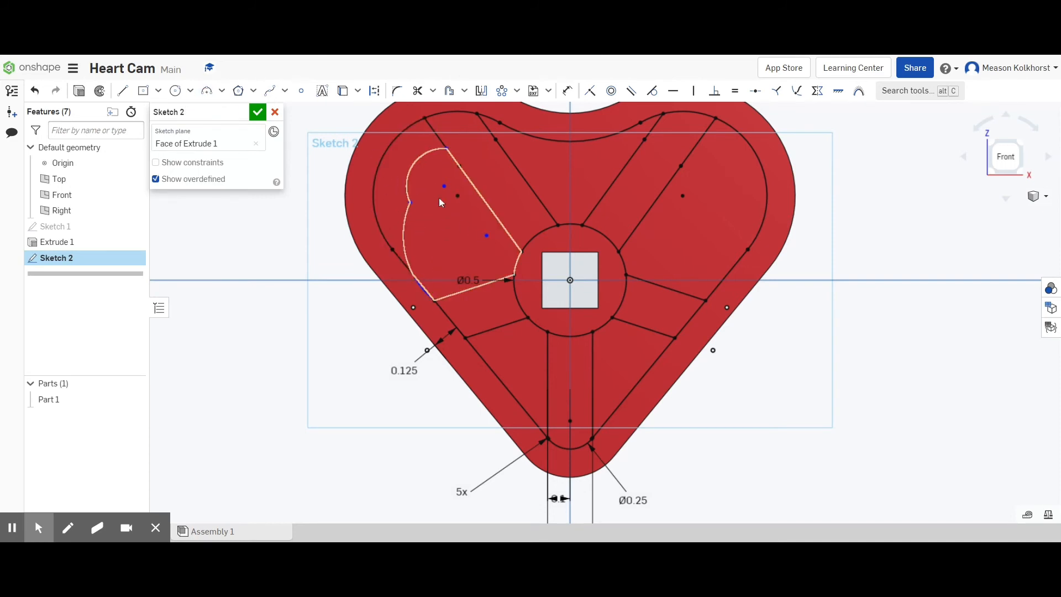
- Reshape the two arcs by moving their shared endpoint inward and the lower arc's centre closer to it
mouse_move(411, 205)
mouse_down()
mouse_move(427, 222)
mouse_move(447, 198)
mouse_move(430, 230)
mouse_up()
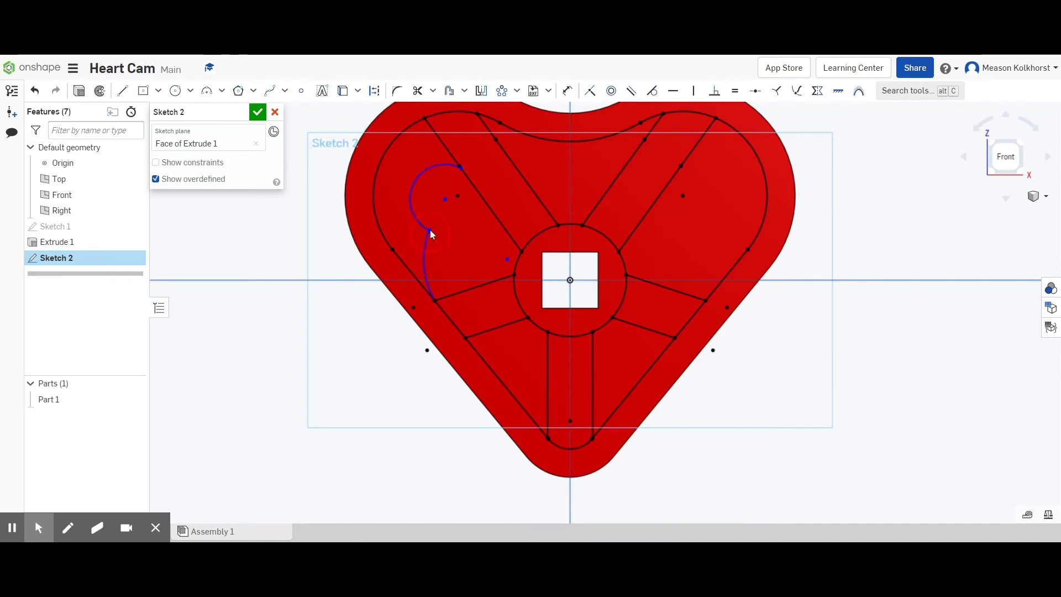
drag(505, 259, 477, 257)
drag(422, 223, 423, 230)
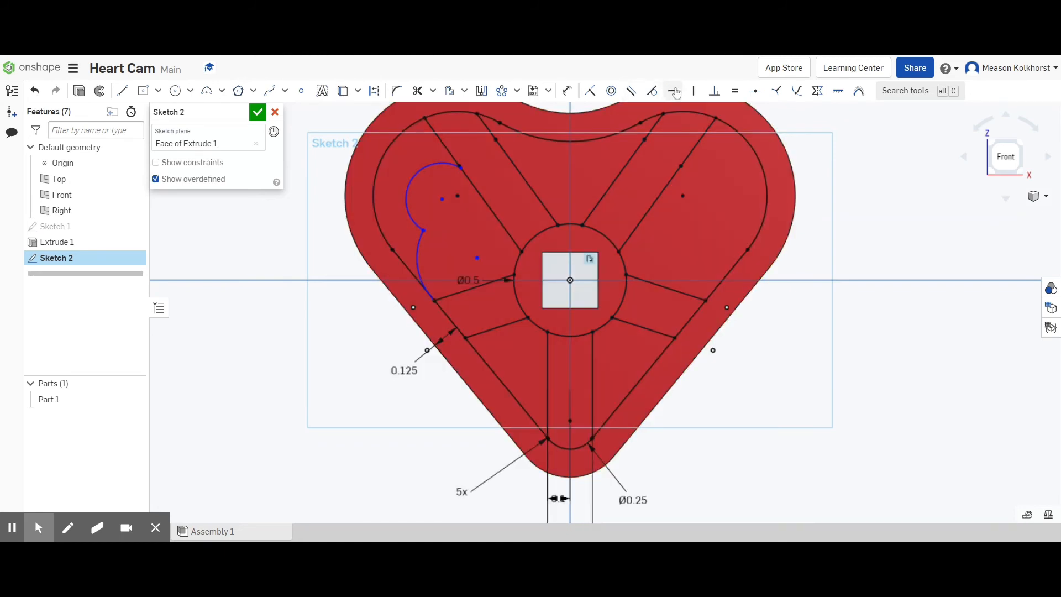
- Apply an Equal constraint to the two arcs in the left pocket
click(734, 92)
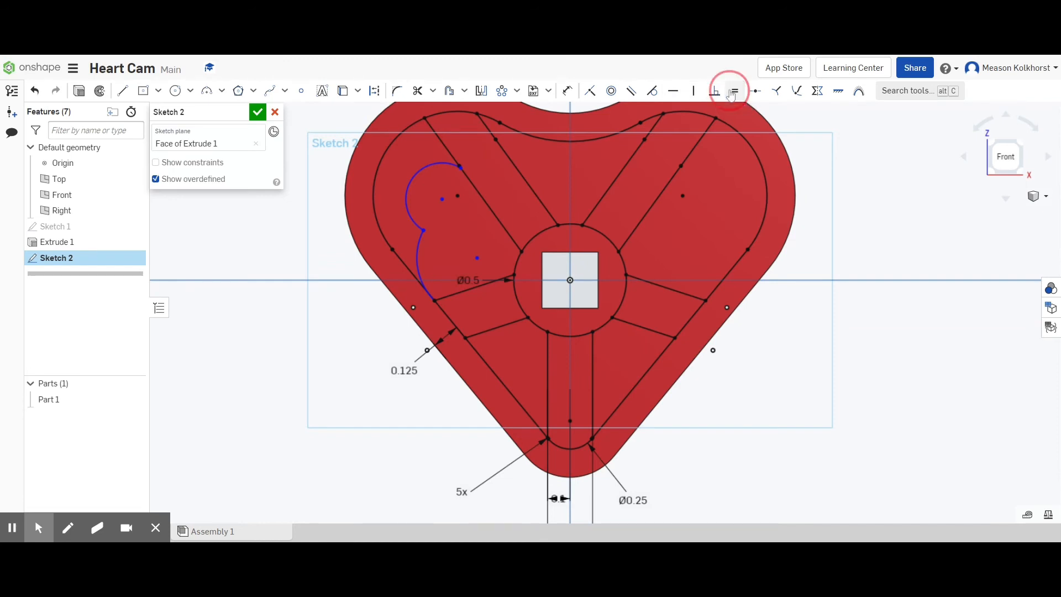
click(412, 186)
click(418, 244)
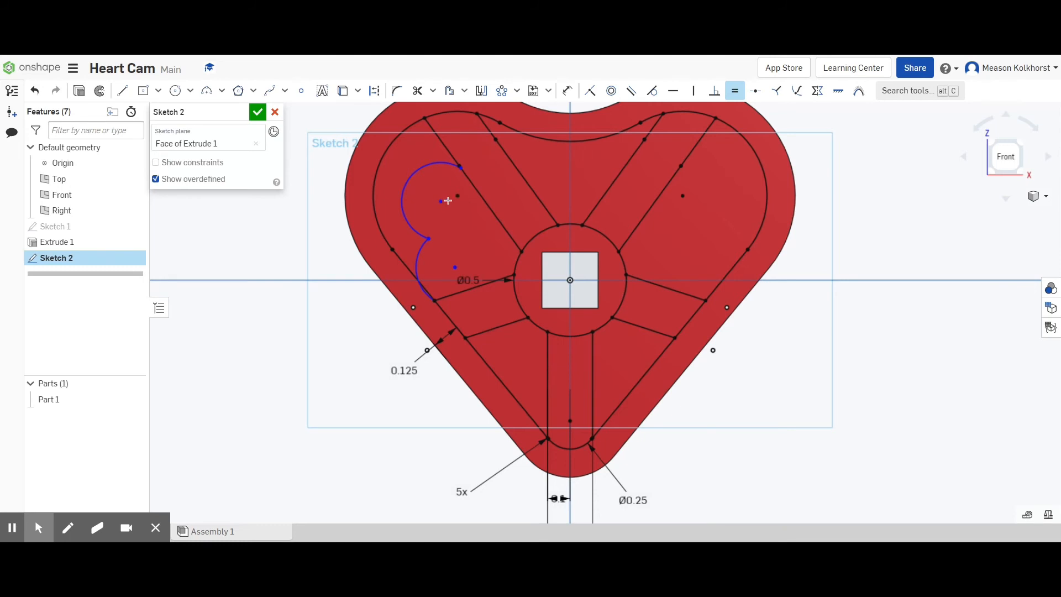
key(Escape)
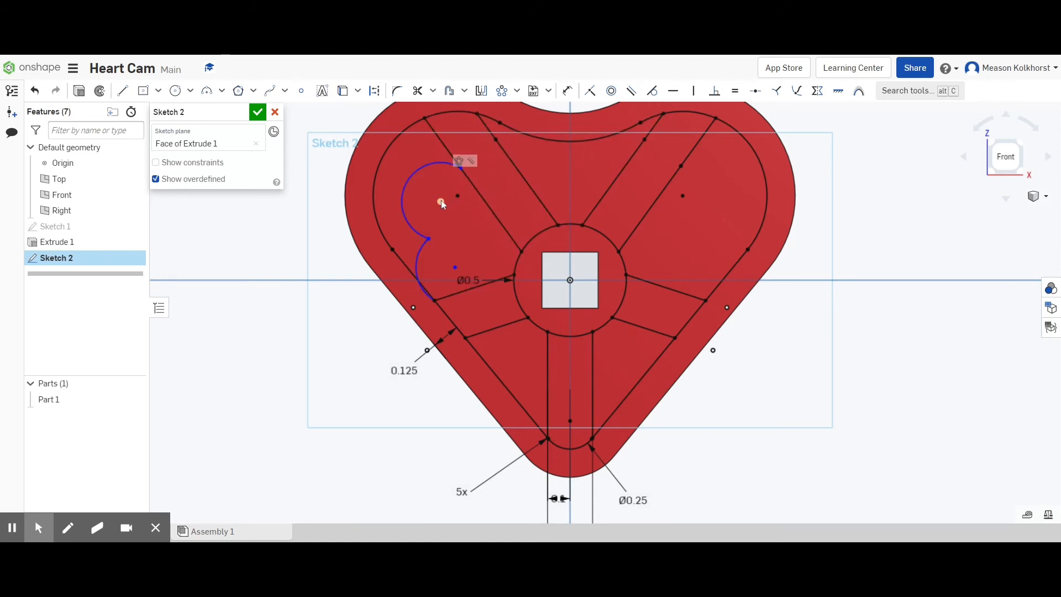
- Reshape the two equal arcs in the left pocket by shifting their centres, shared endpoint and upper end inward along the upper-left rib
drag(438, 201, 459, 207)
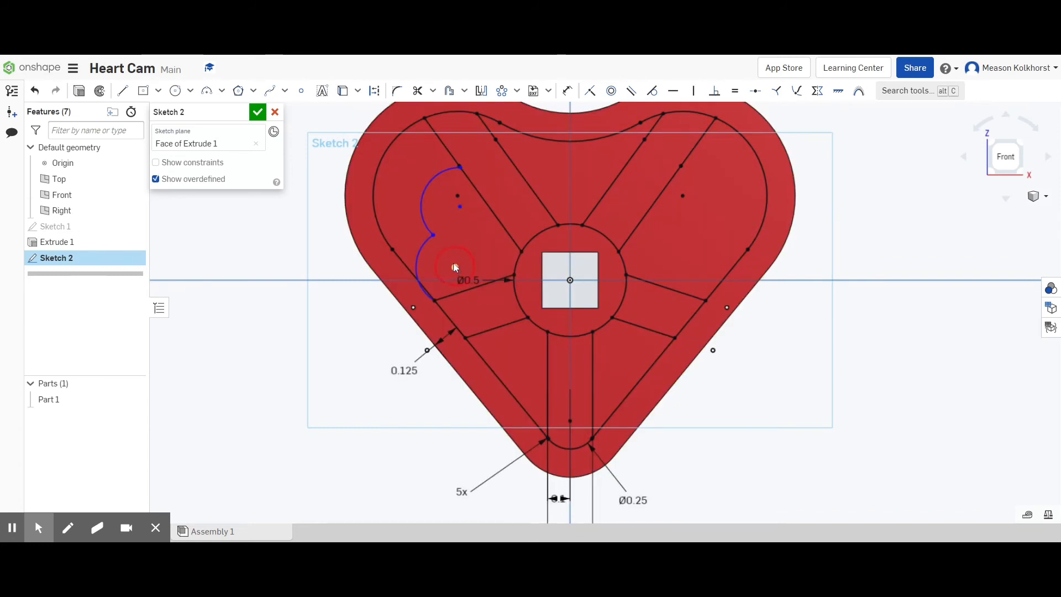
mouse_move(456, 268)
mouse_down()
mouse_move(459, 258)
mouse_move(429, 235)
mouse_move(474, 211)
mouse_up()
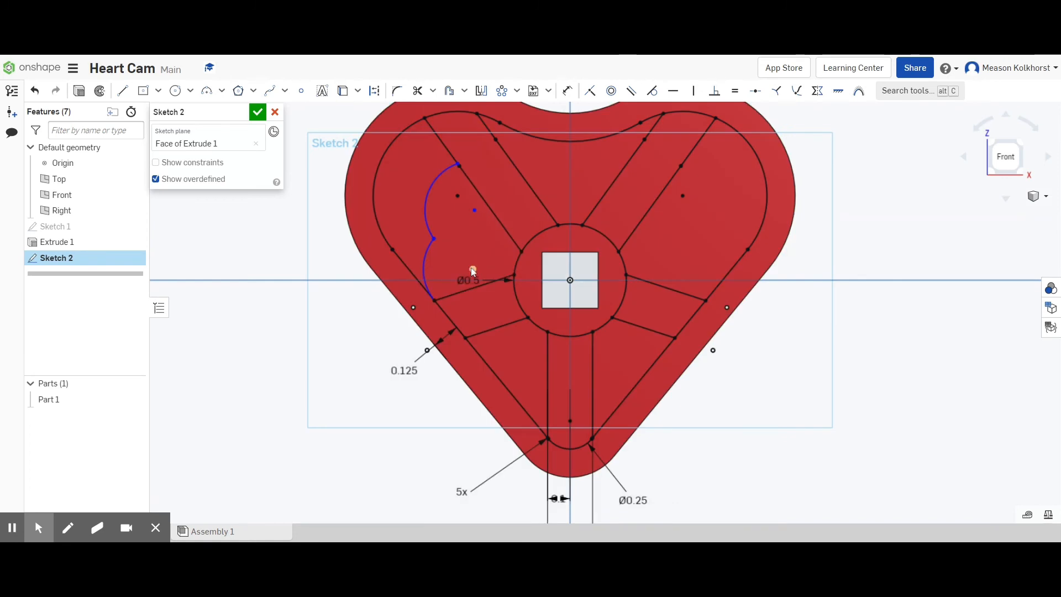
drag(473, 269, 461, 266)
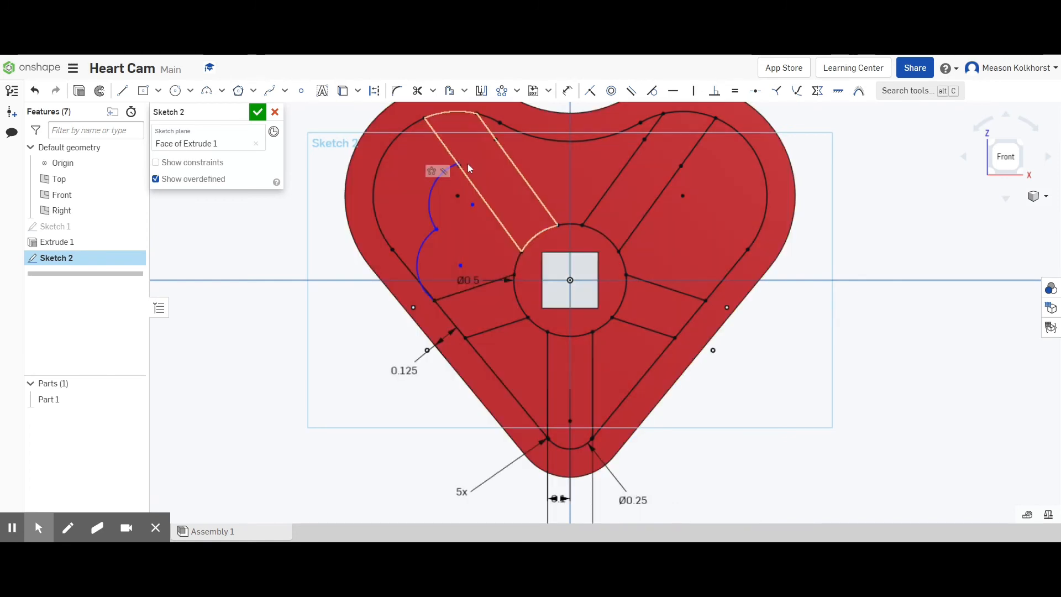
drag(459, 164, 464, 173)
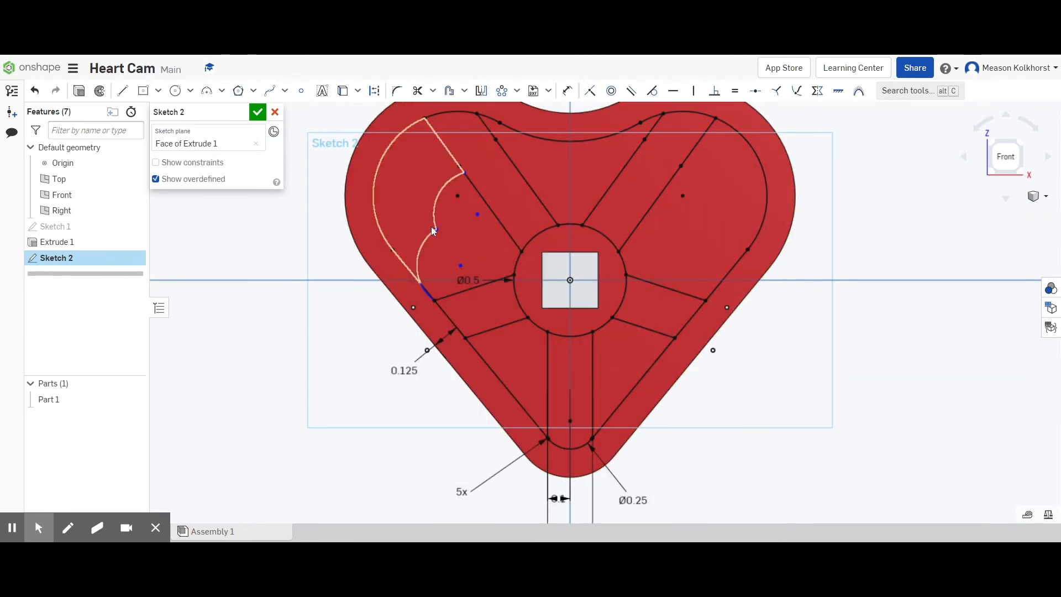
drag(437, 230, 448, 234)
drag(464, 172, 473, 194)
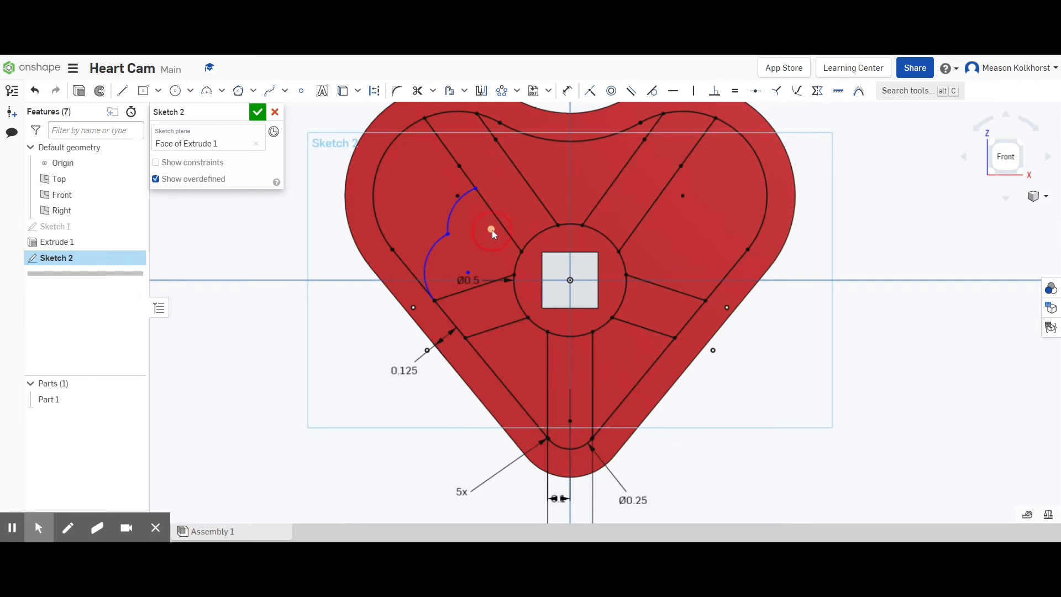
drag(492, 229, 442, 238)
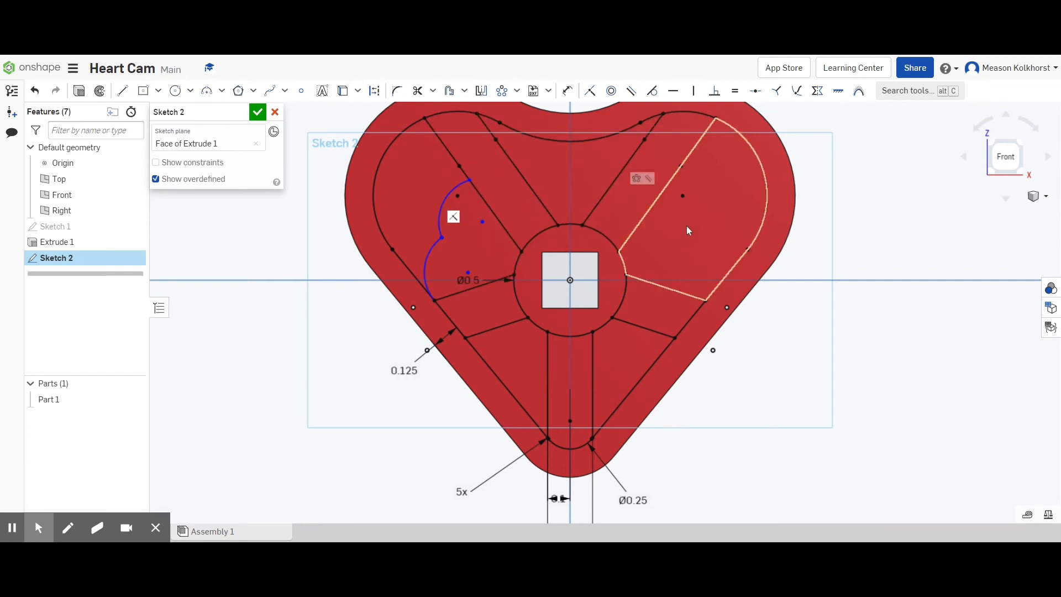
- Mirror the two left pocket arcs about the heart's vertical centreline into the right pocket
click(481, 91)
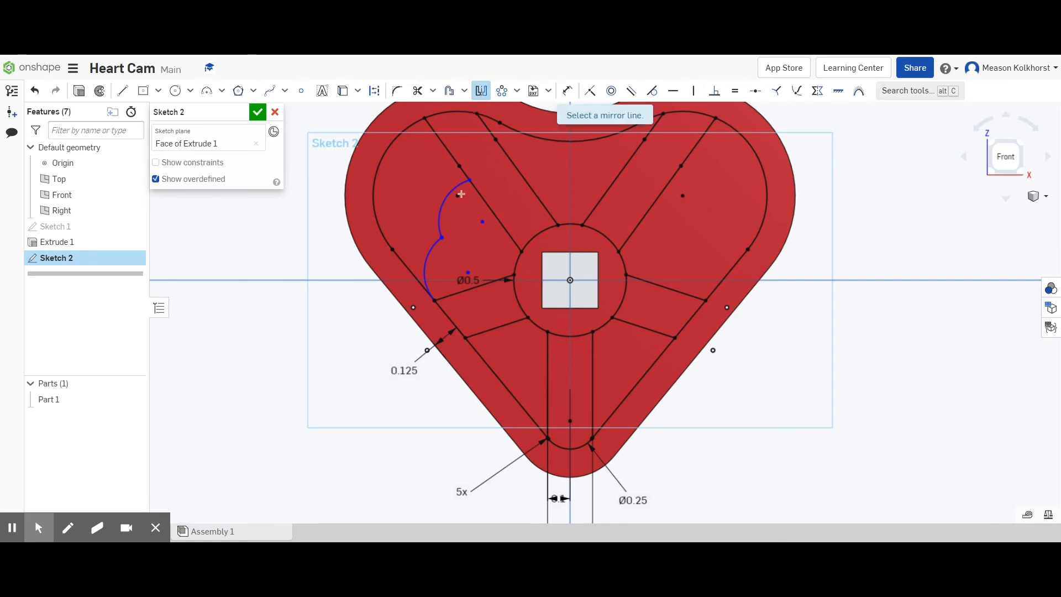
click(572, 169)
click(445, 202)
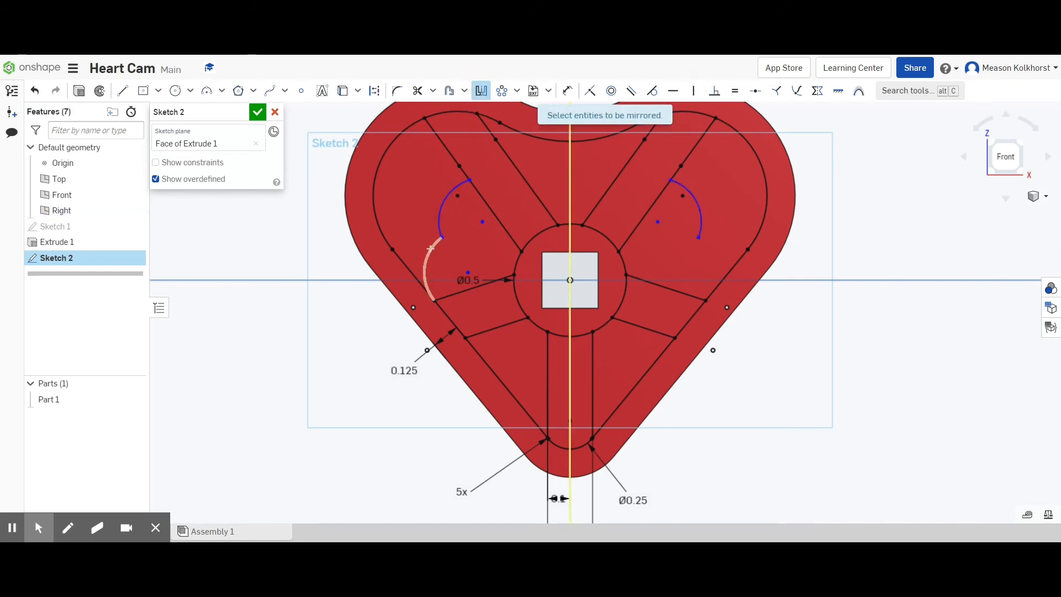
click(430, 250)
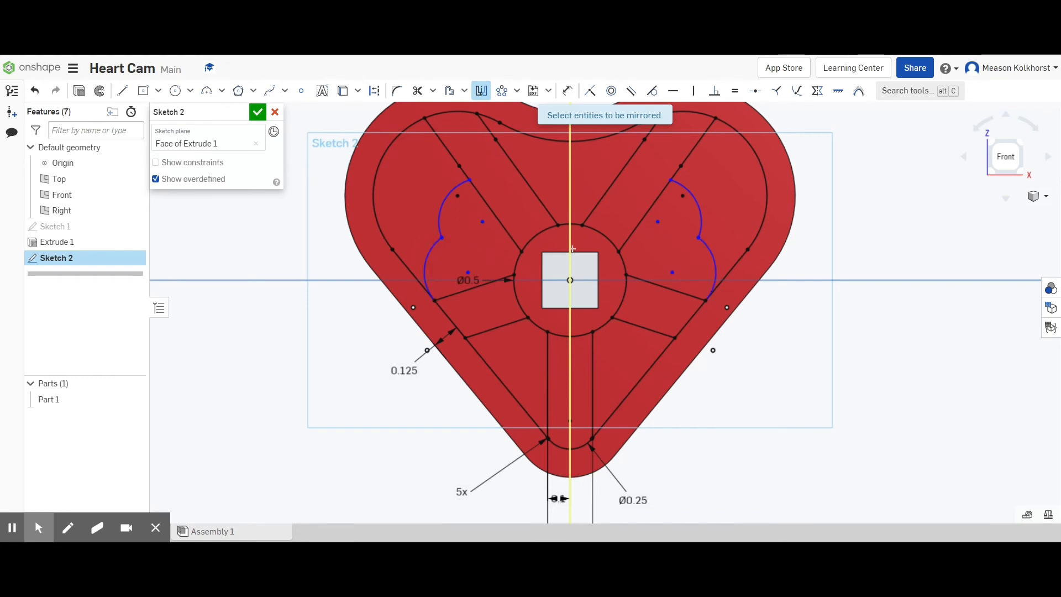
- Offset the two left pocket arcs outward by 0.1 in
click(450, 92)
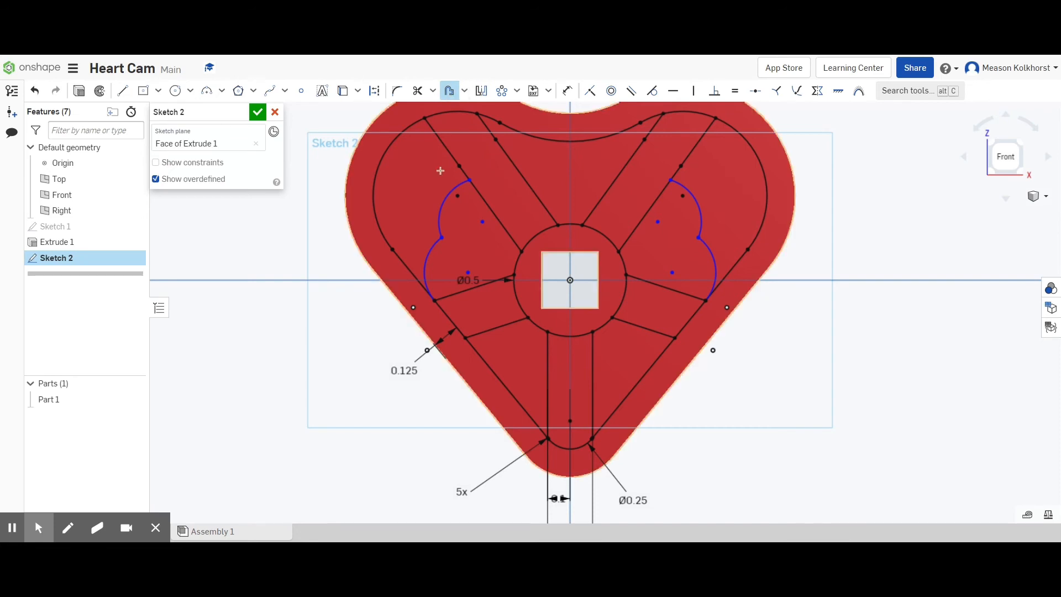
click(446, 200)
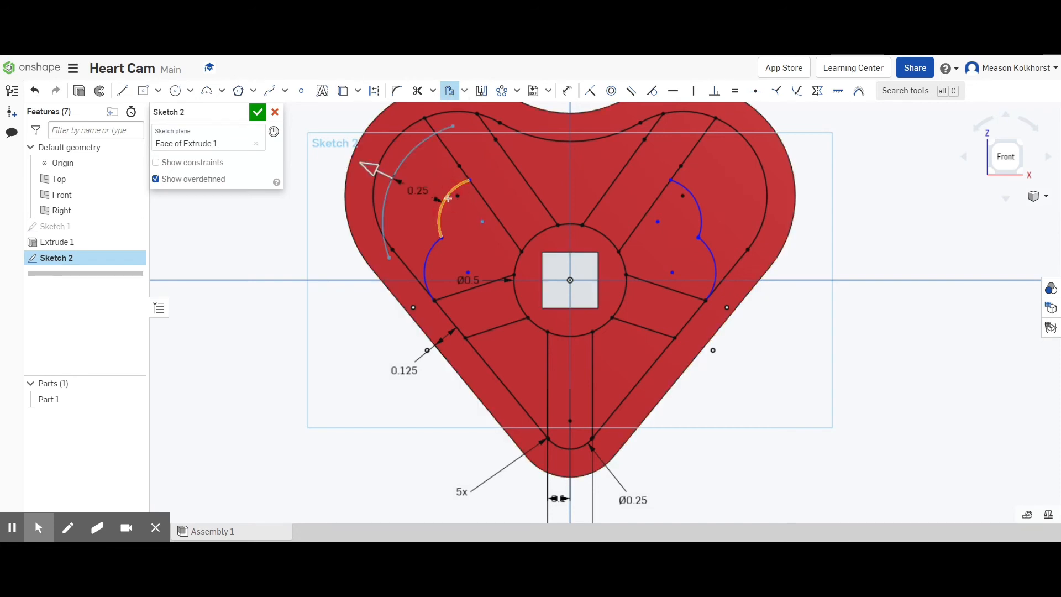
click(434, 254)
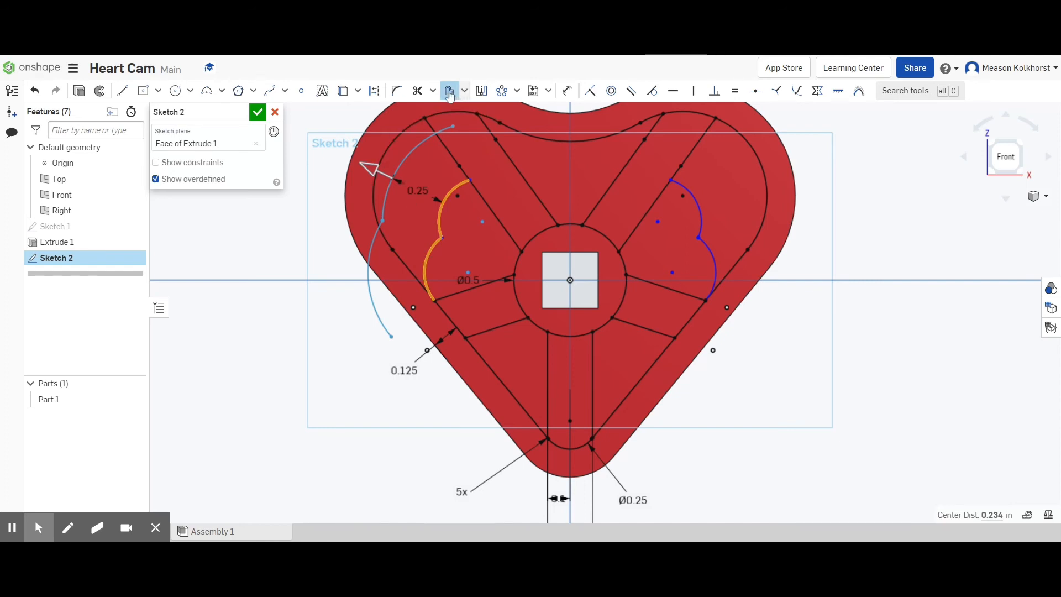
click(408, 158)
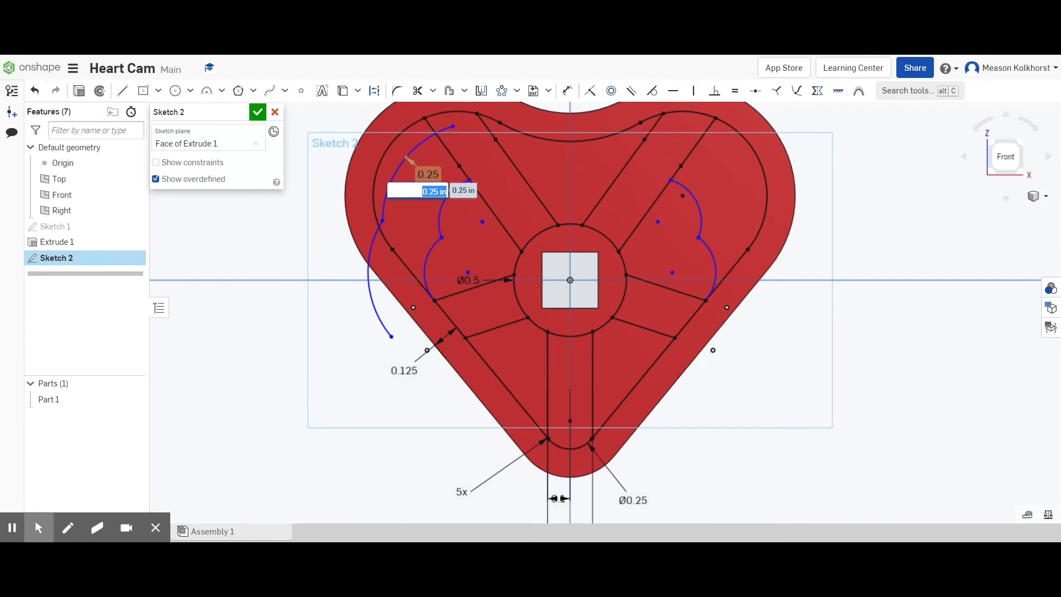
text(1)
key(Return)
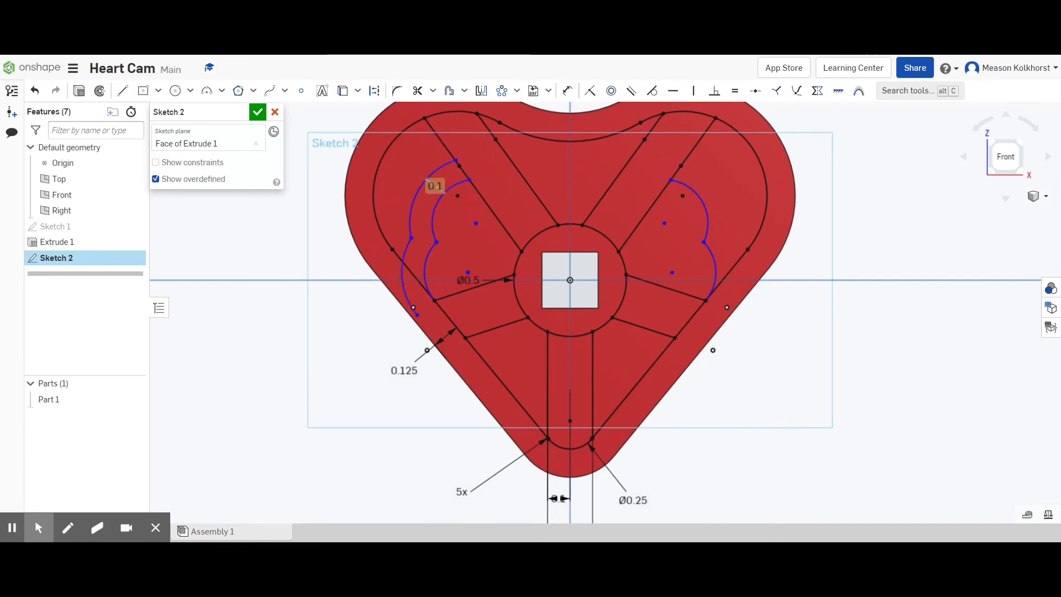
- Set the offset distance between the left pocket's arc pairs to 0.05 in
double_click(435, 184)
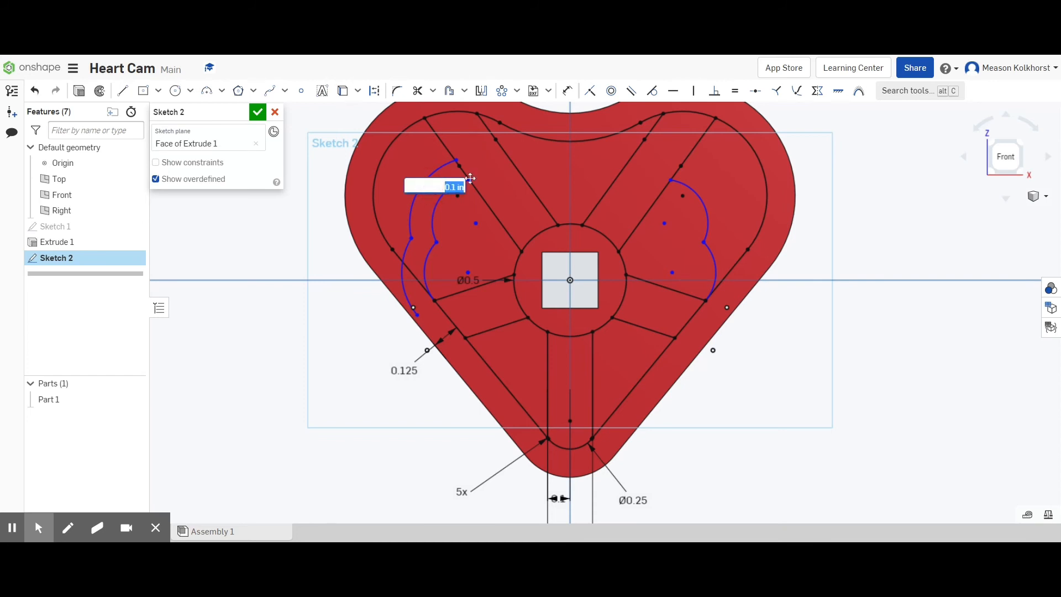
key(BackSpace)
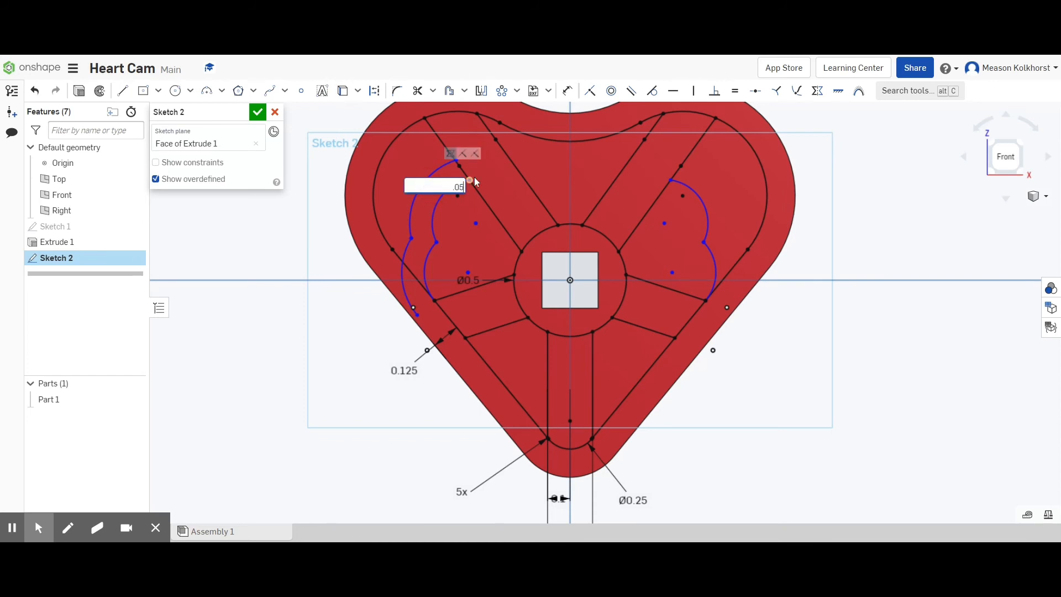
text(.05)
key(Return)
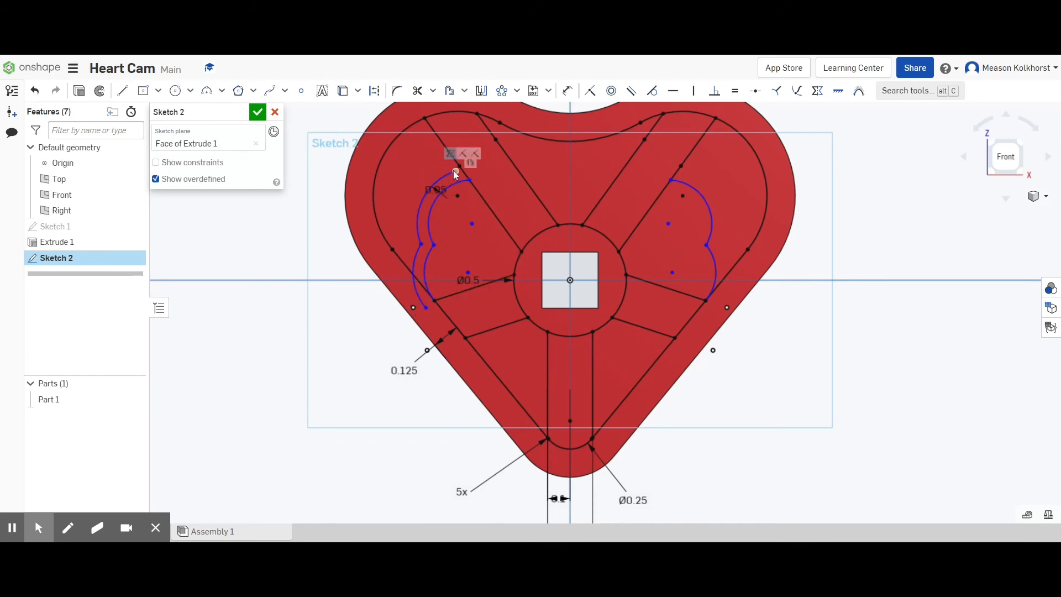
- Make the upper end of the left offset arcs coincident with the upper-left rib's outer edge
click(589, 90)
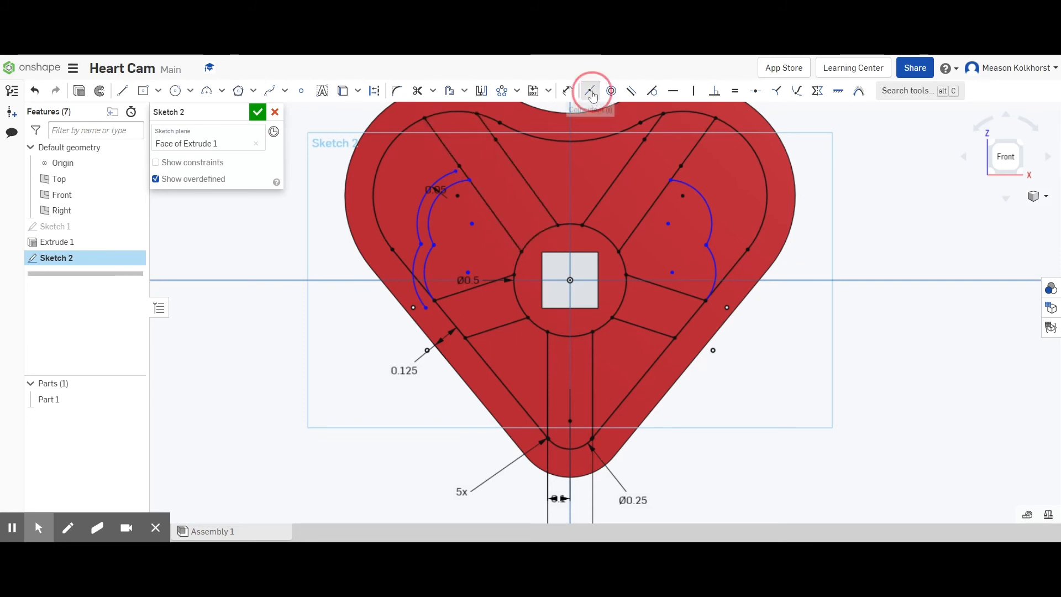
click(461, 172)
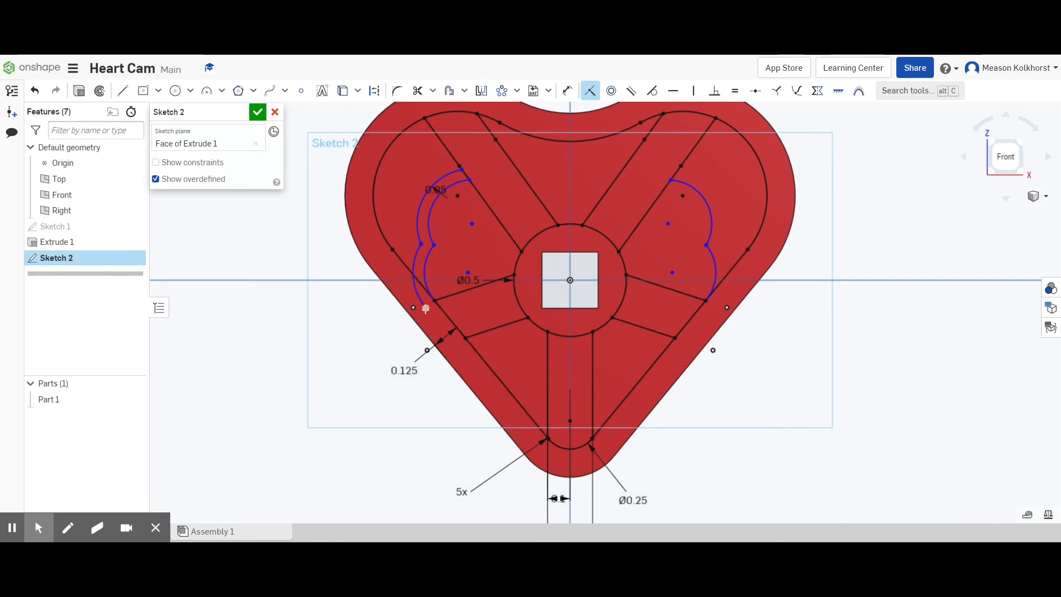
click(405, 266)
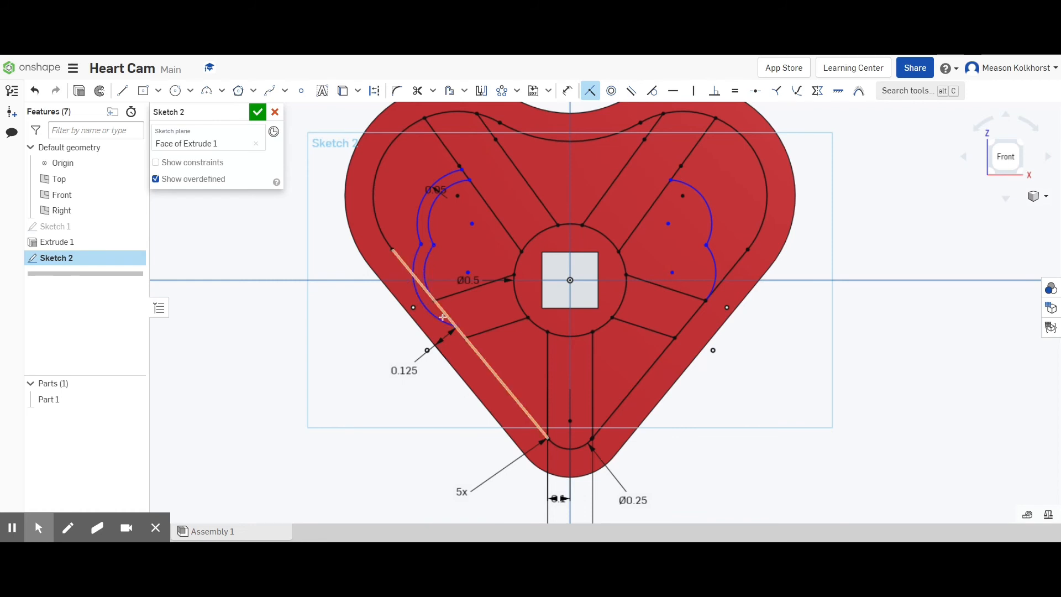
key(Escape)
key(ctrl+z)
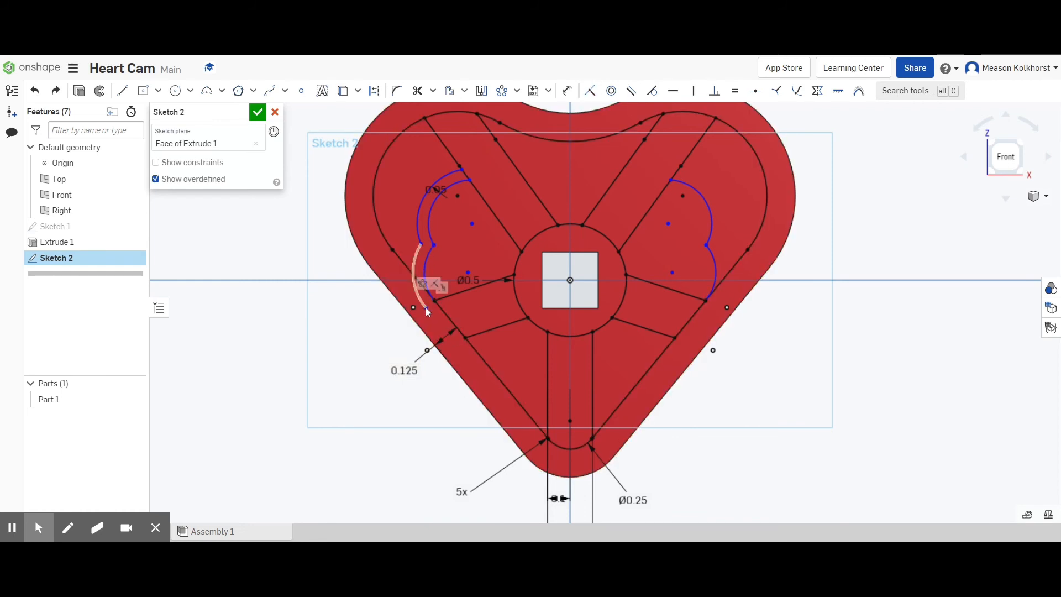
- Move the left offset arcs' lower end onto the inset outline and shift the inner arcs' shared endpoint slightly up and inward
drag(429, 309, 416, 277)
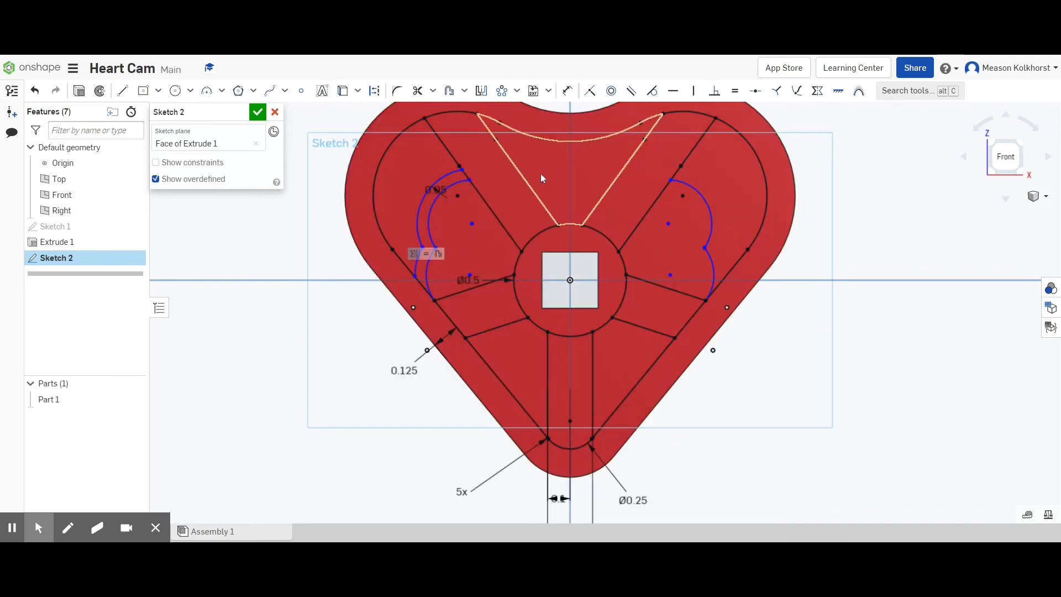
click(590, 91)
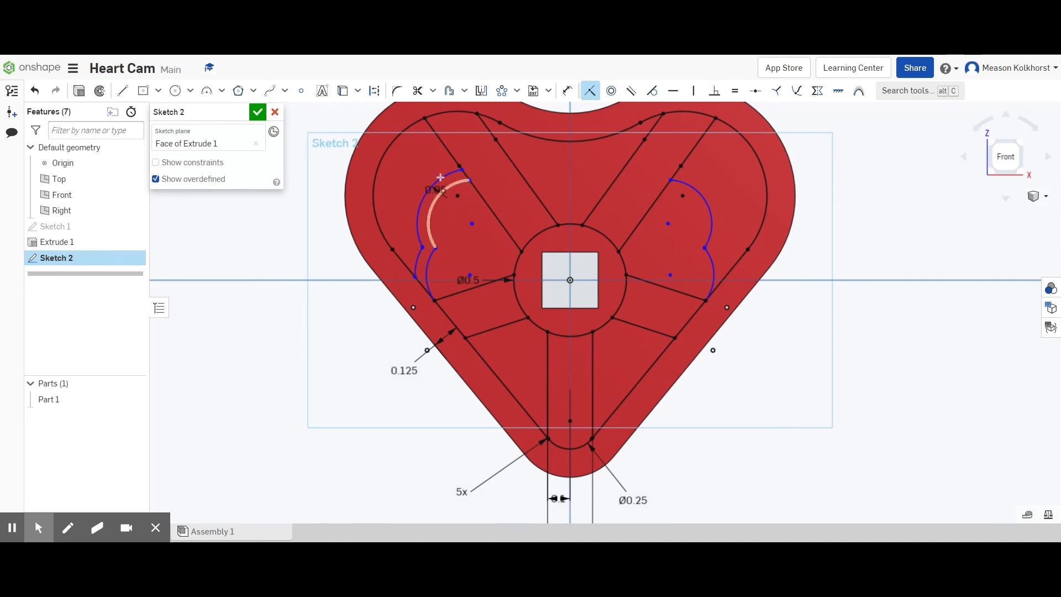
key(d)
click(469, 275)
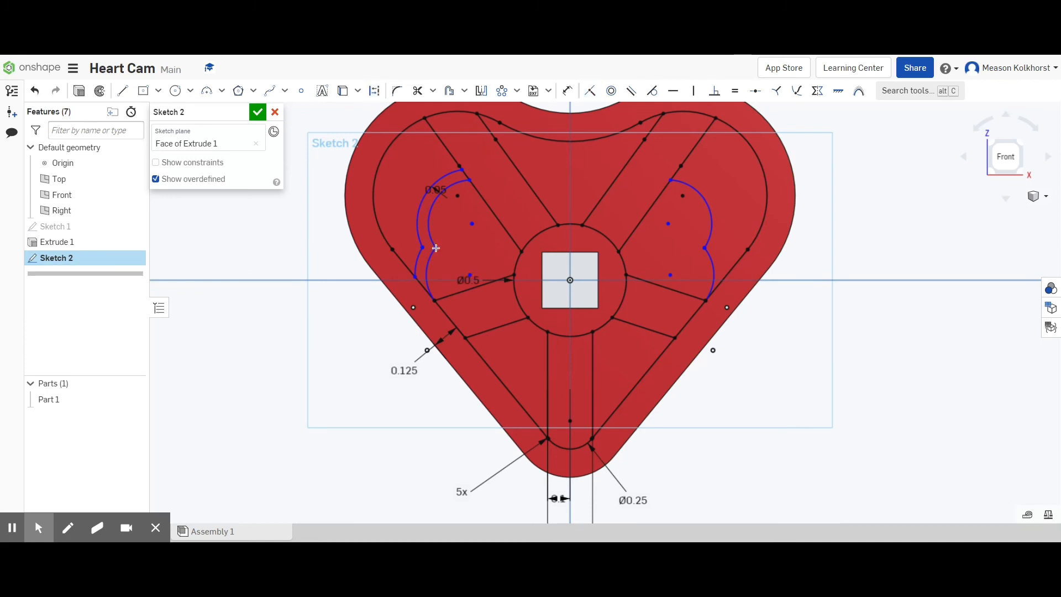
drag(437, 249, 443, 242)
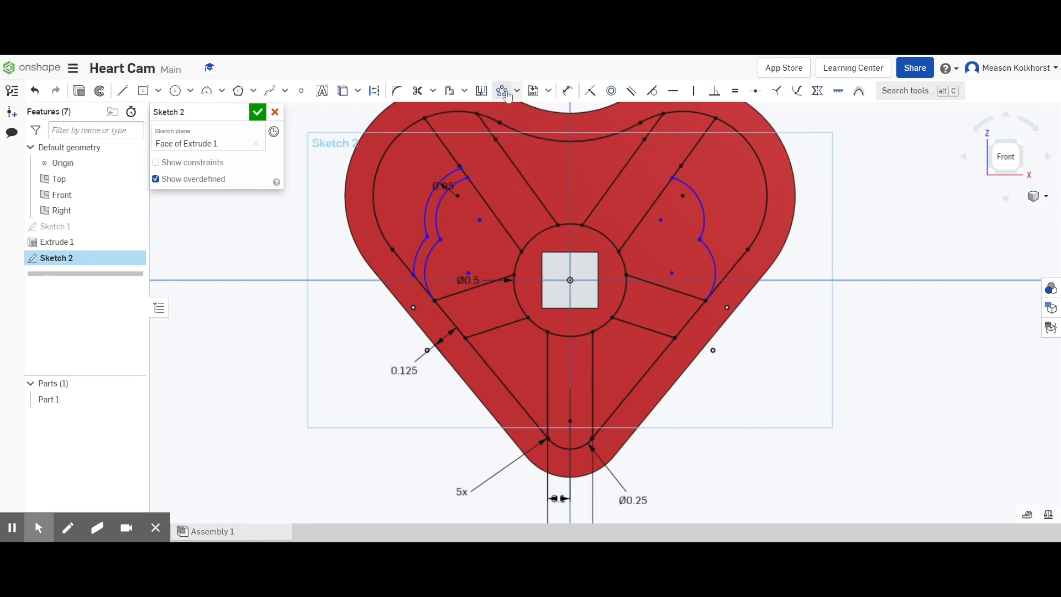
- Mirror the left pocket's outer offset arcs about the vertical centreline and finish the sketch
click(481, 91)
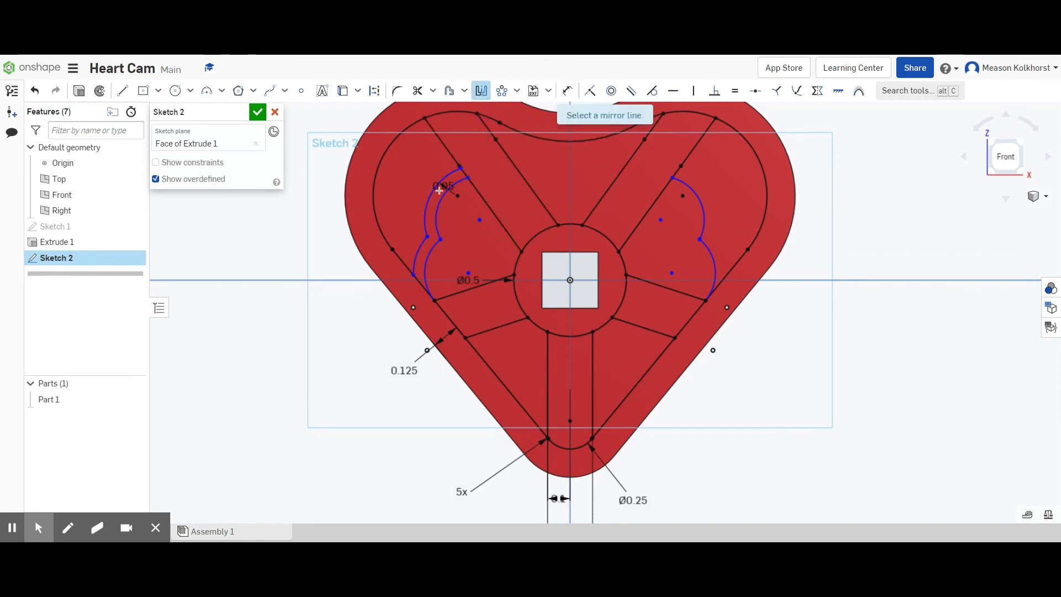
click(570, 182)
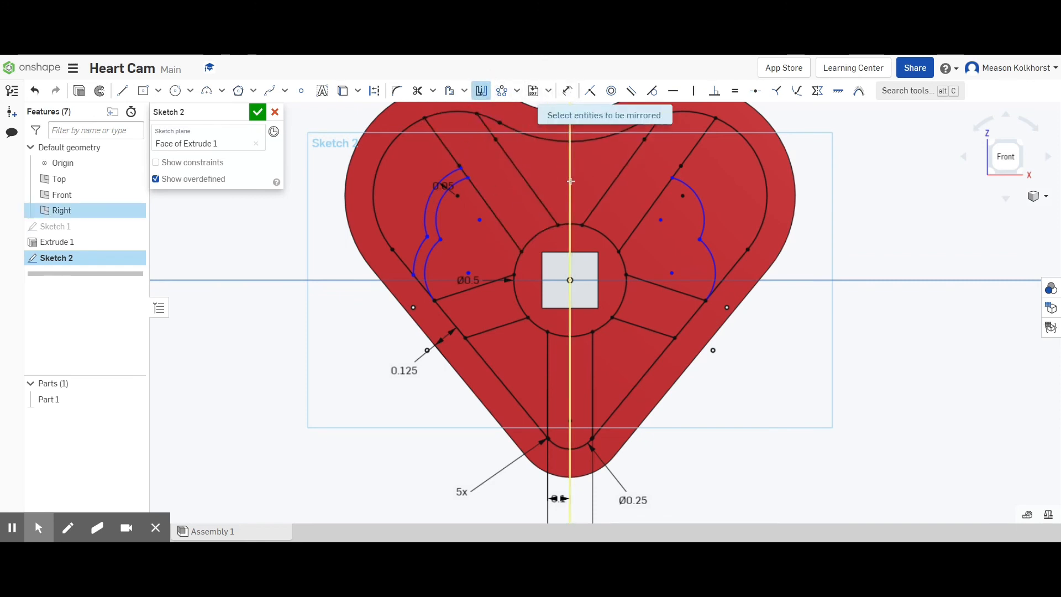
click(427, 204)
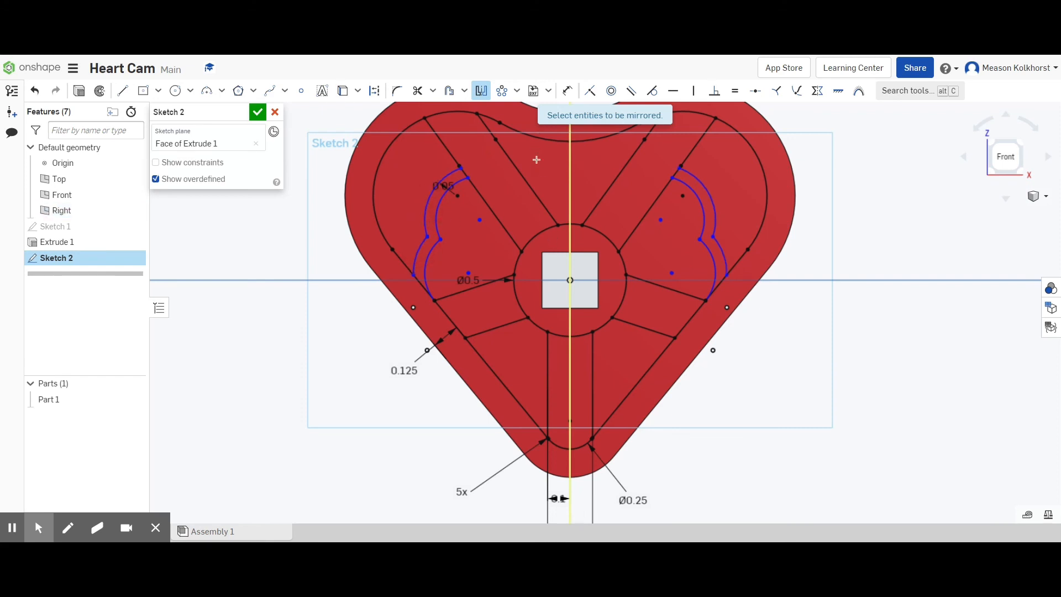
click(481, 91)
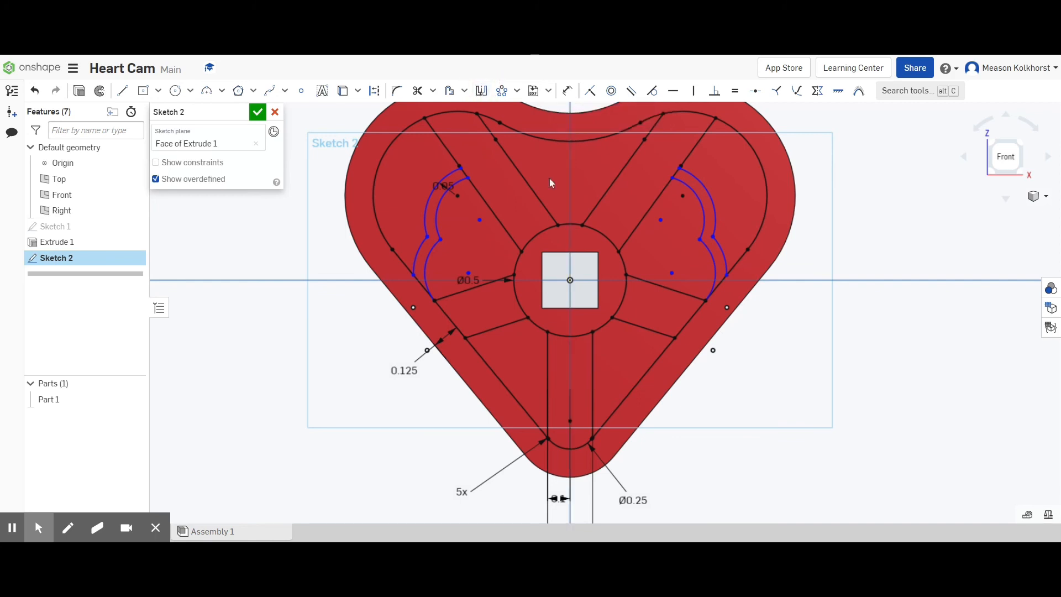
scroll(560, 280, down, 3)
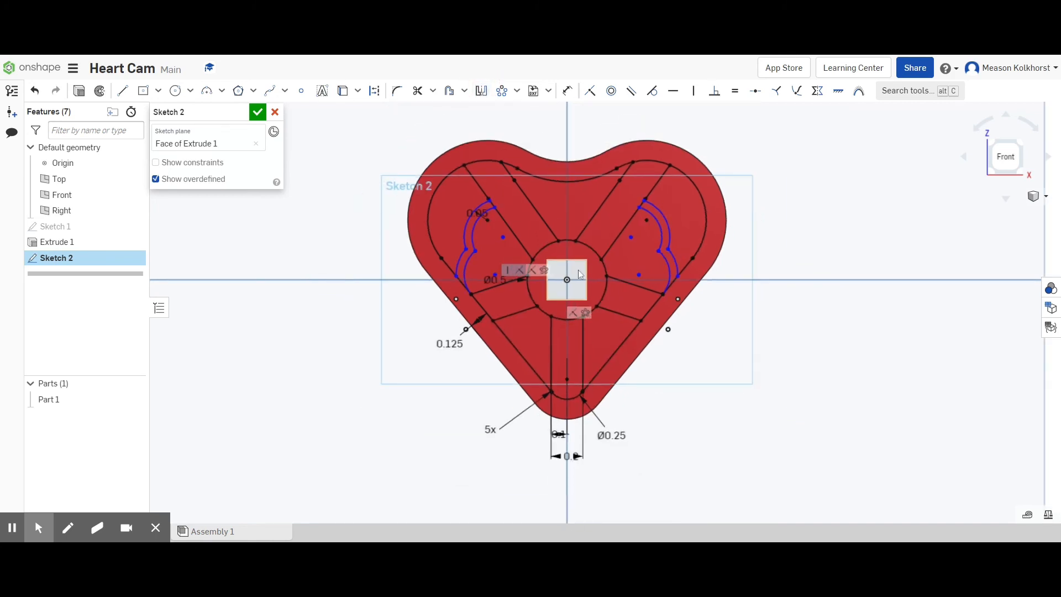
scroll(580, 272, up, 2)
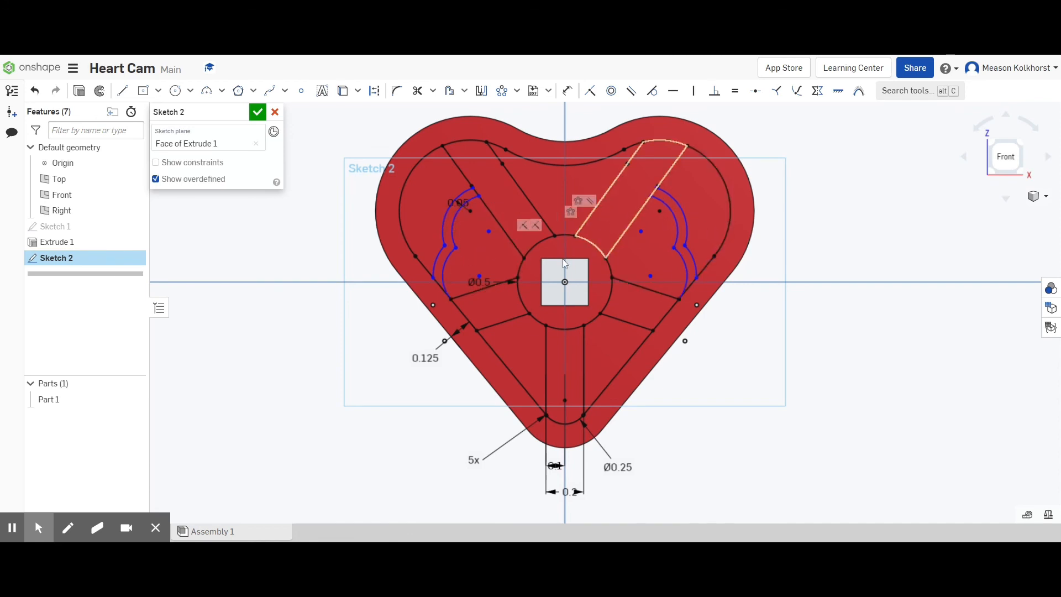
click(257, 112)
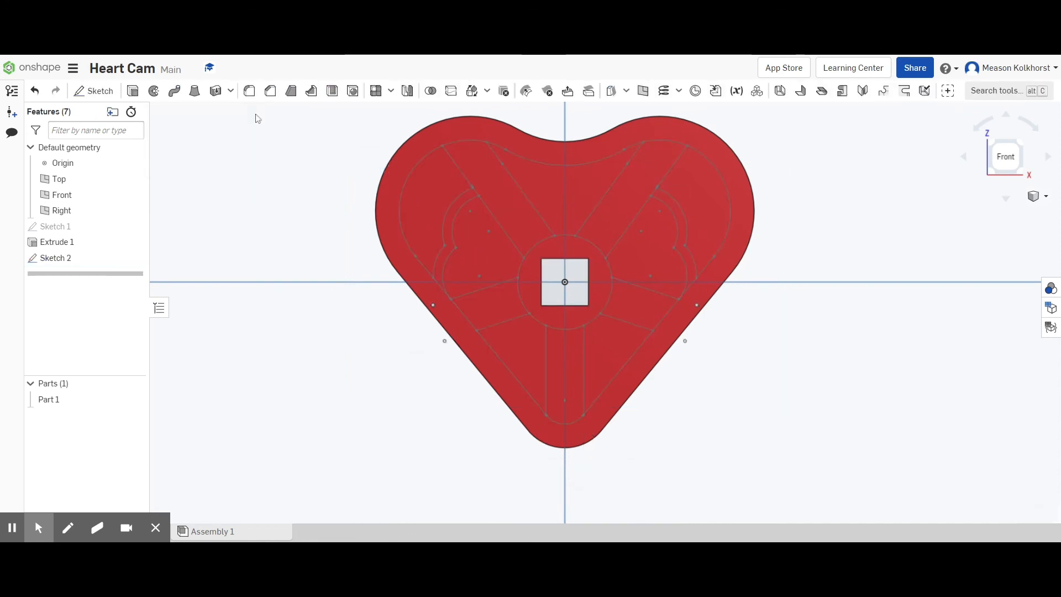
click(133, 92)
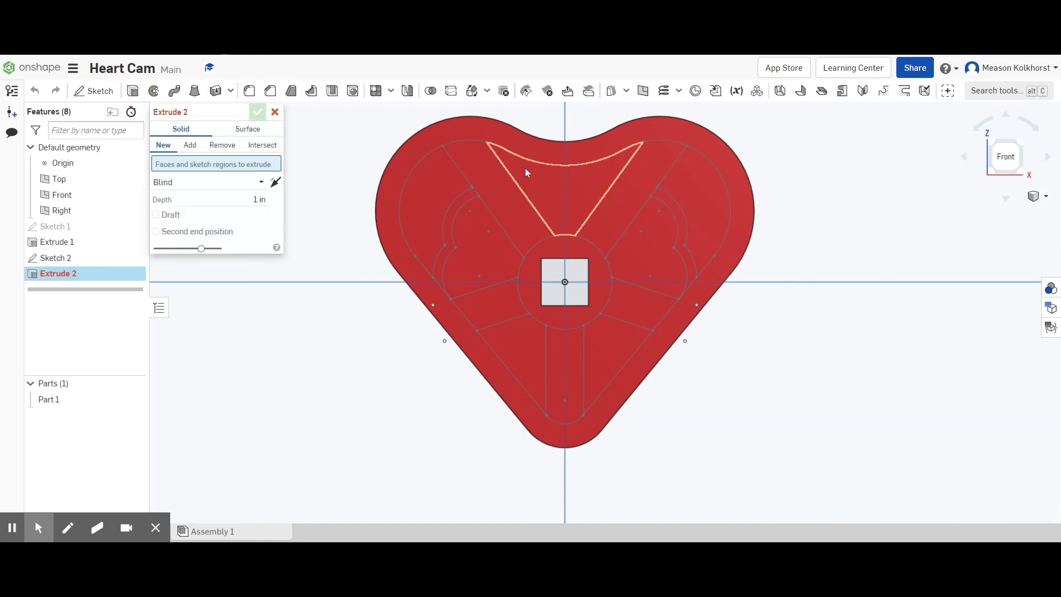
click(561, 178)
click(529, 360)
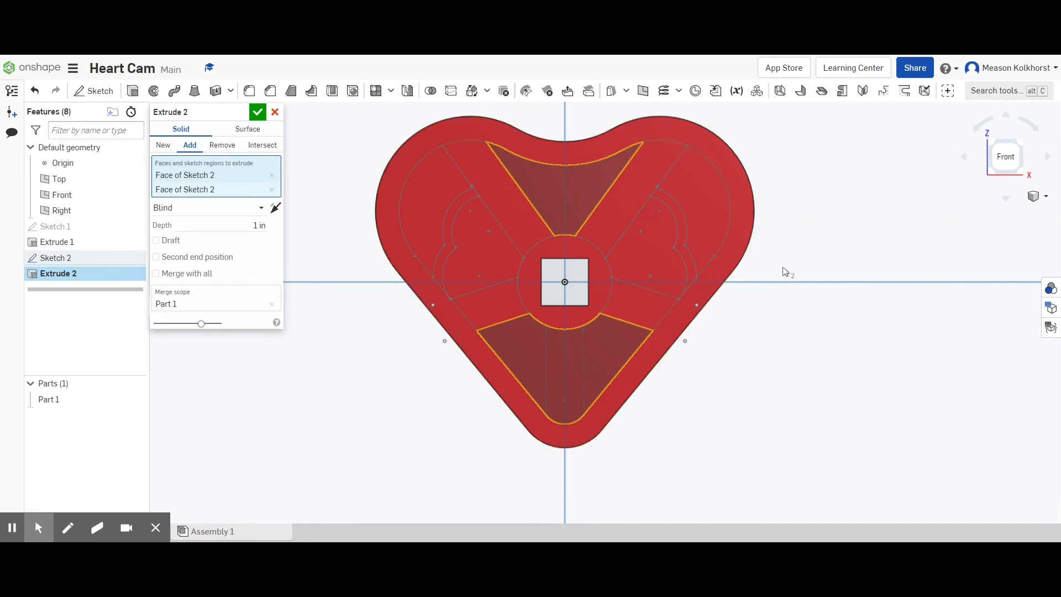
click(562, 366)
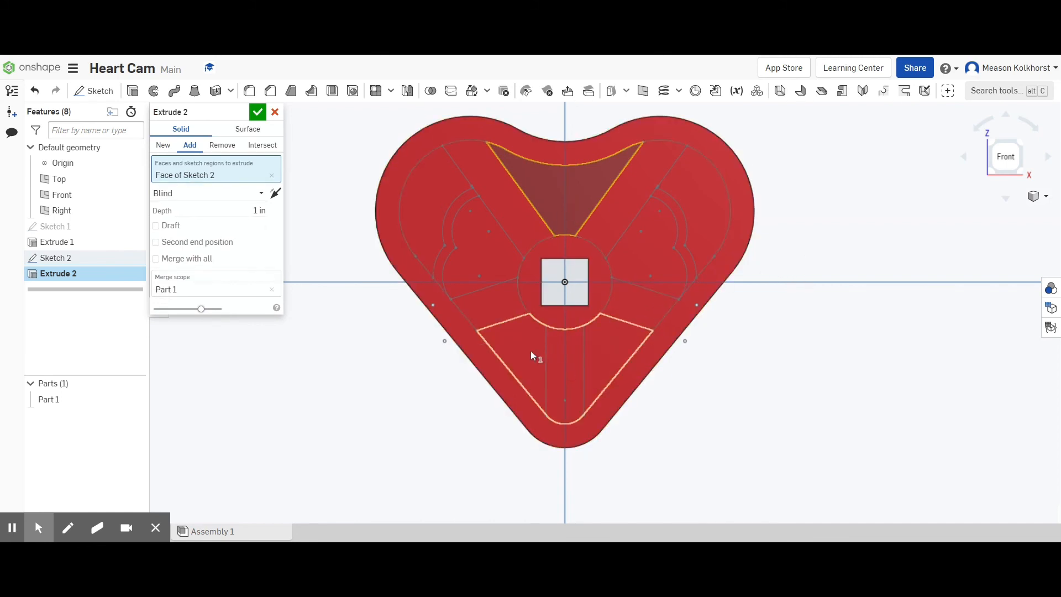
click(275, 111)
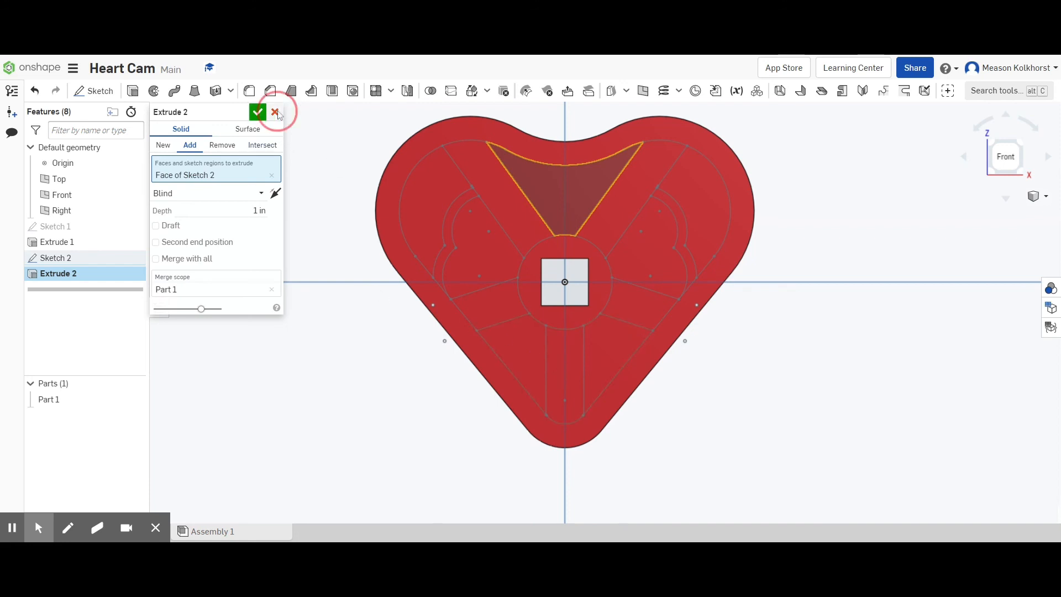
- Reopen Sketch 2 and make the lower end of the left vertical rib line coincident with the inset outline's left slanted line
double_click(81, 256)
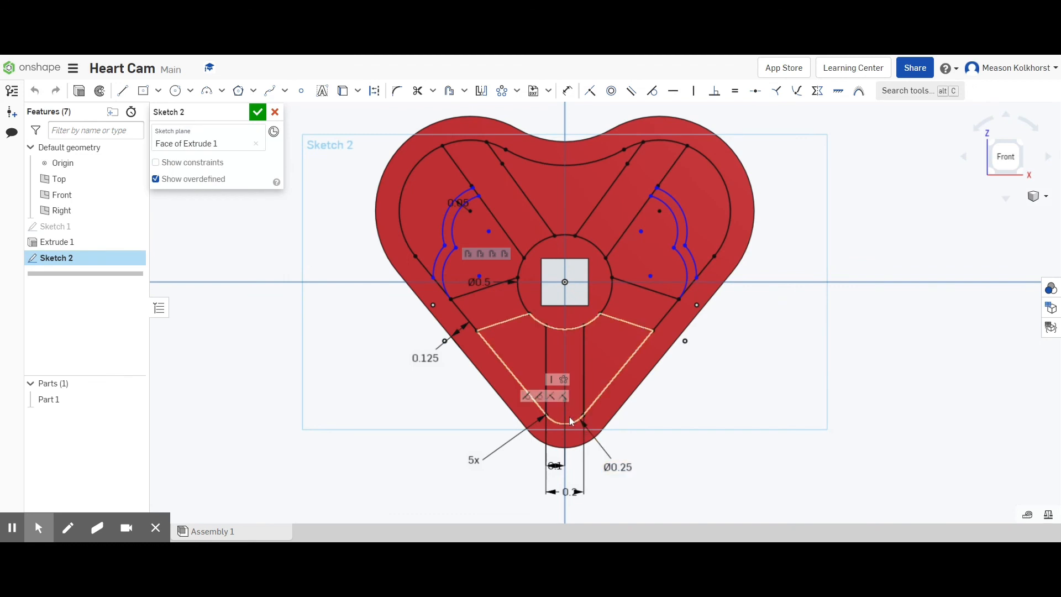
scroll(588, 436, up, 6)
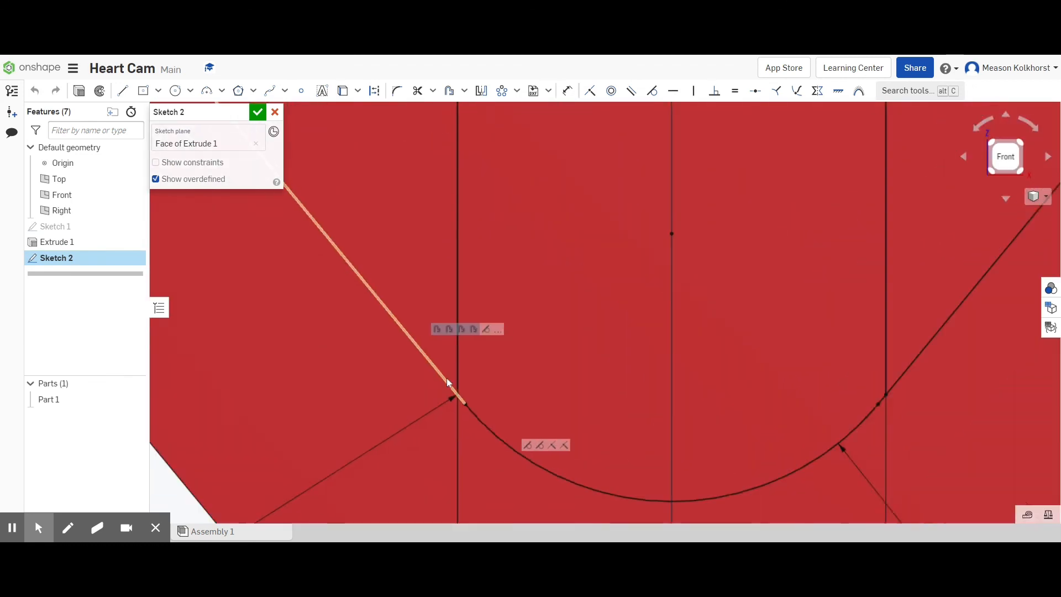
scroll(448, 375, up, 3)
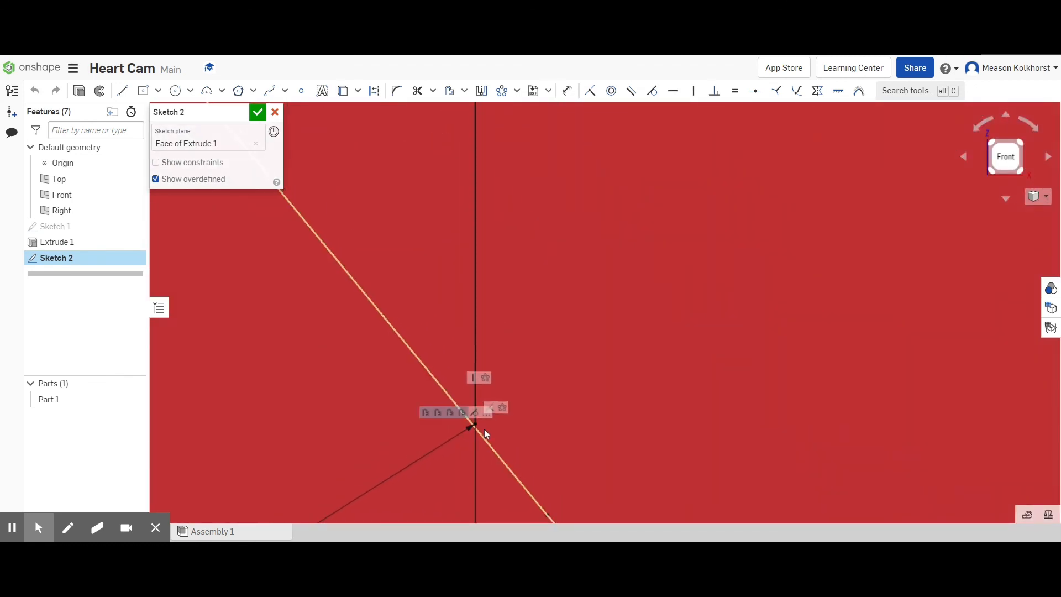
scroll(474, 430, up, 2)
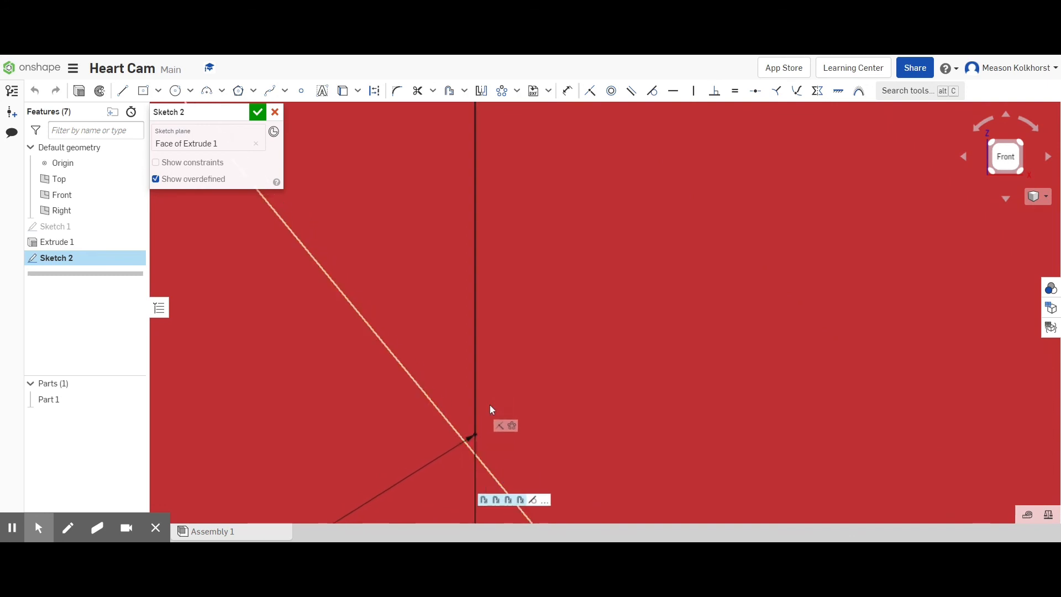
click(591, 92)
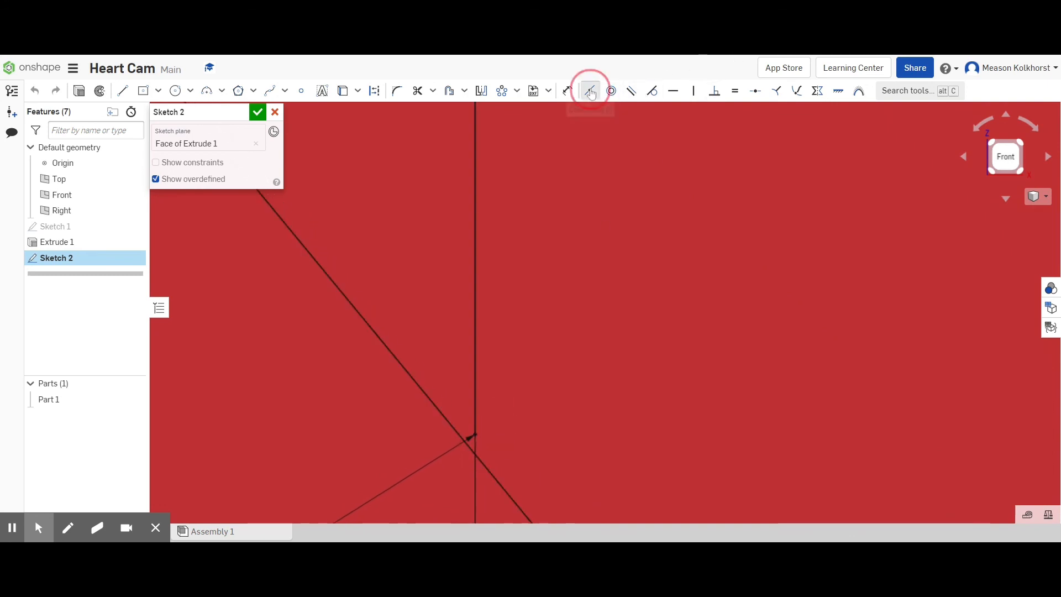
click(474, 434)
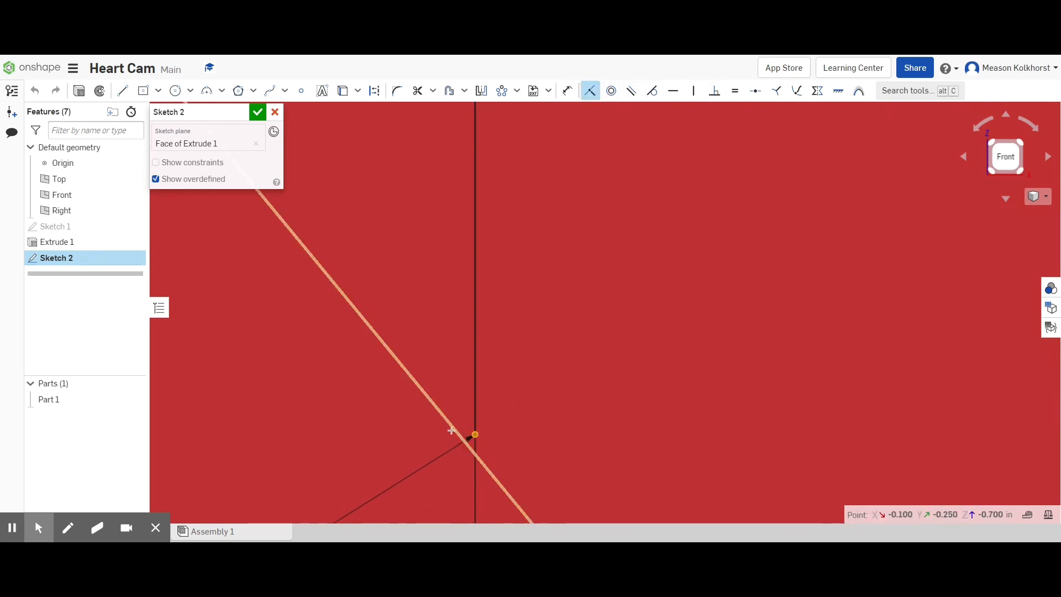
click(453, 432)
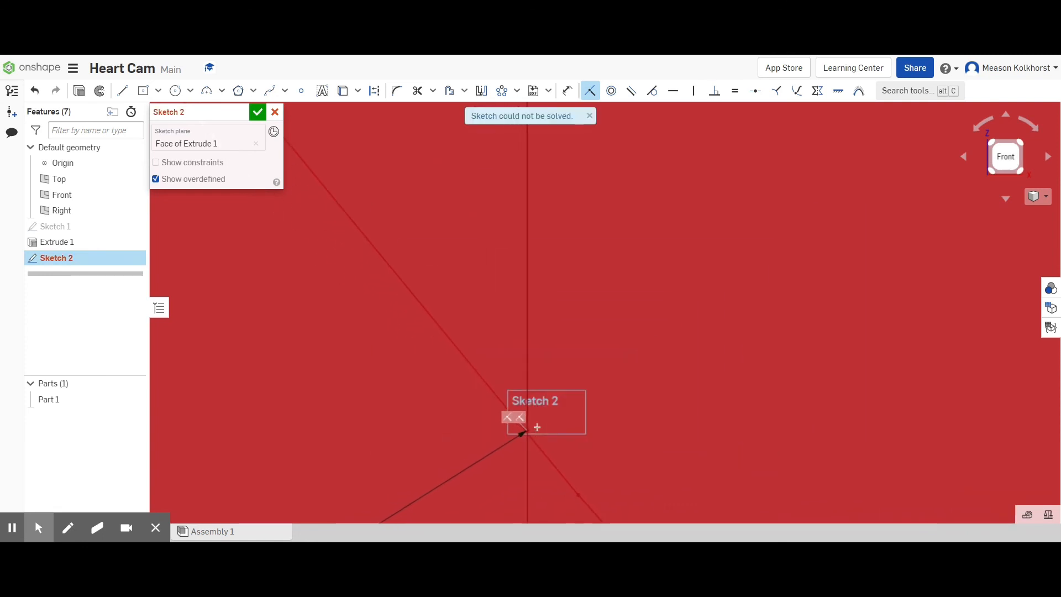
- Show the sketch constraints and delete the coincident constraint tying the left vertical rib line's lower end to the bottom arc
scroll(663, 407, down, 5)
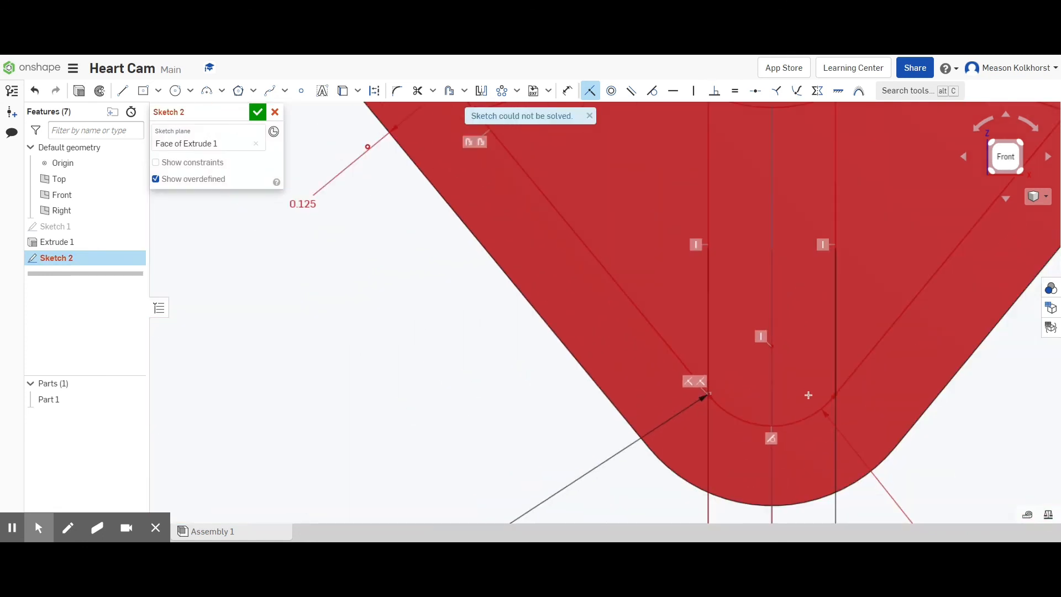
scroll(812, 390, up, 2)
scroll(823, 387, down, 6)
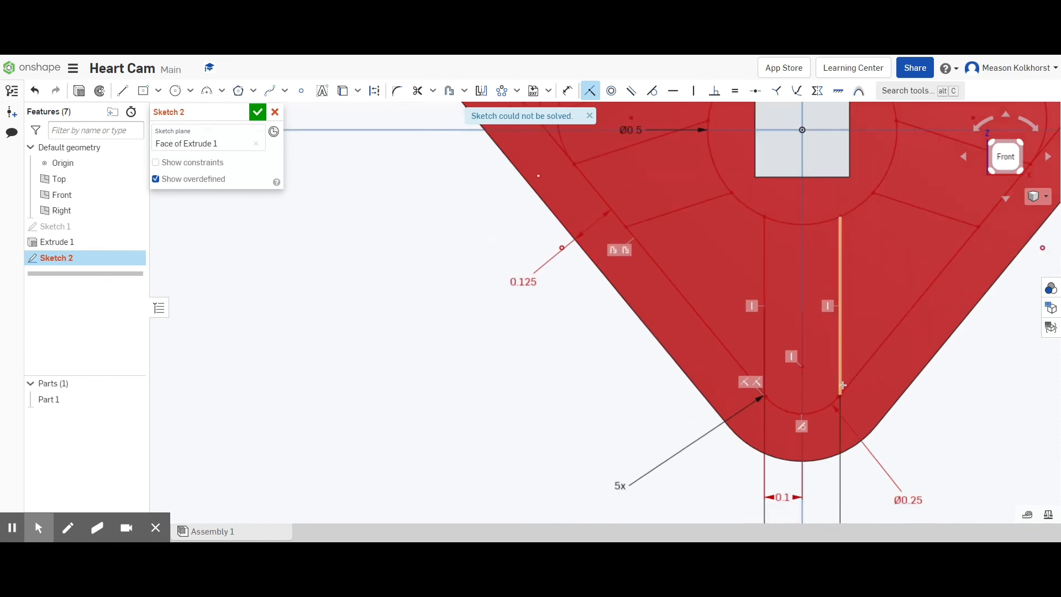
scroll(838, 387, up, 2)
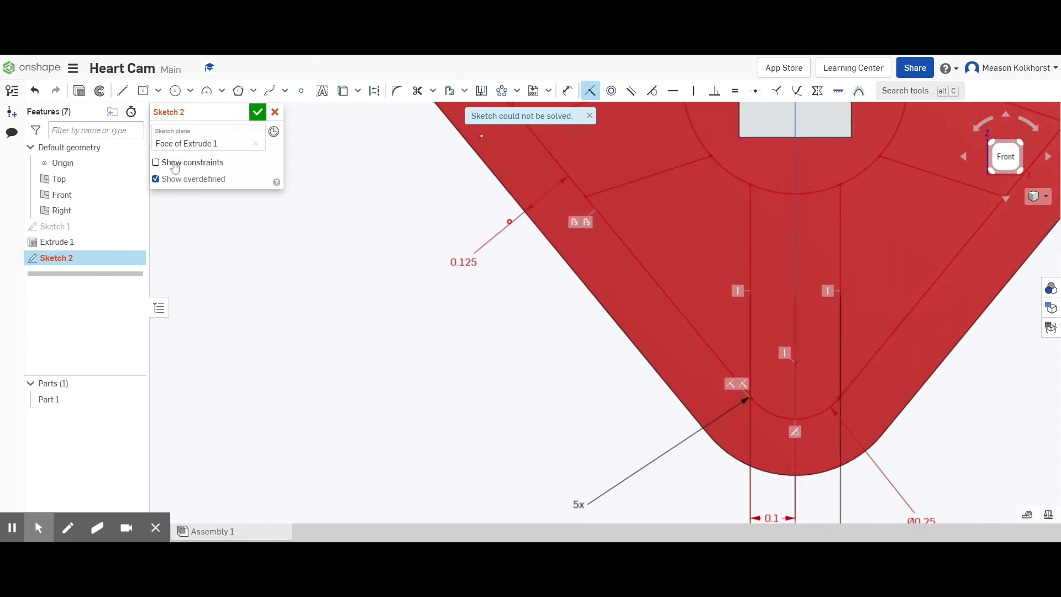
click(158, 162)
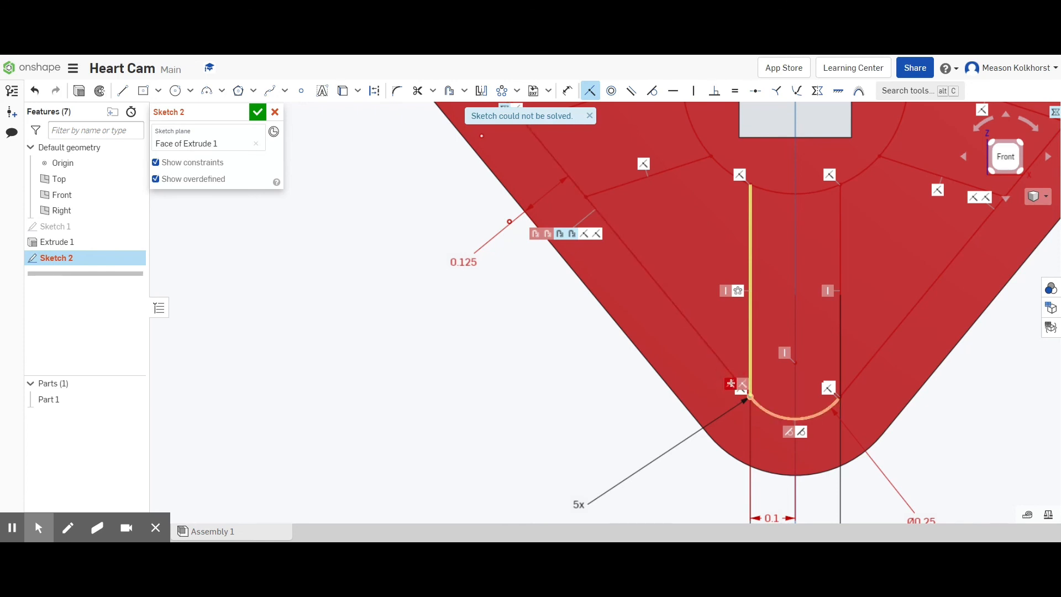
key(Delete)
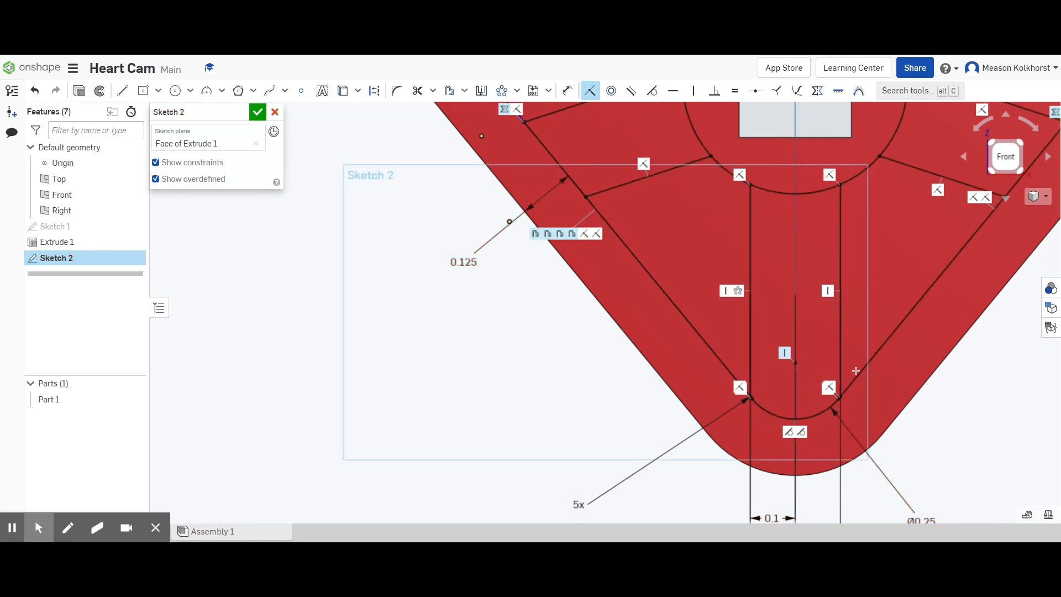
- Make the lower end of the right vertical rib line coincident with the inset outline's right slanted line
scroll(850, 395, up, 10)
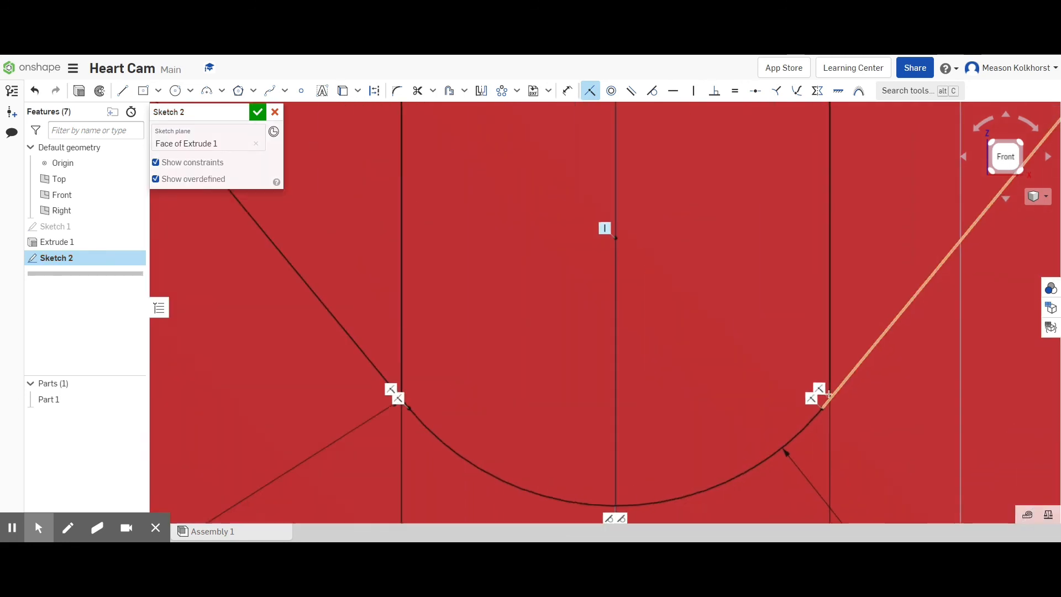
scroll(836, 390, up, 5)
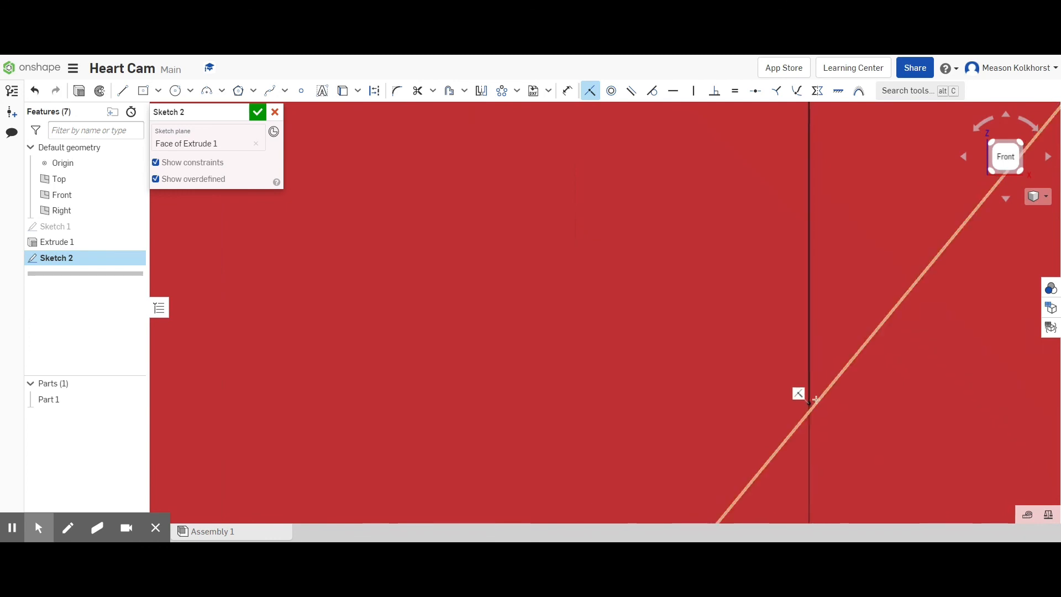
click(590, 90)
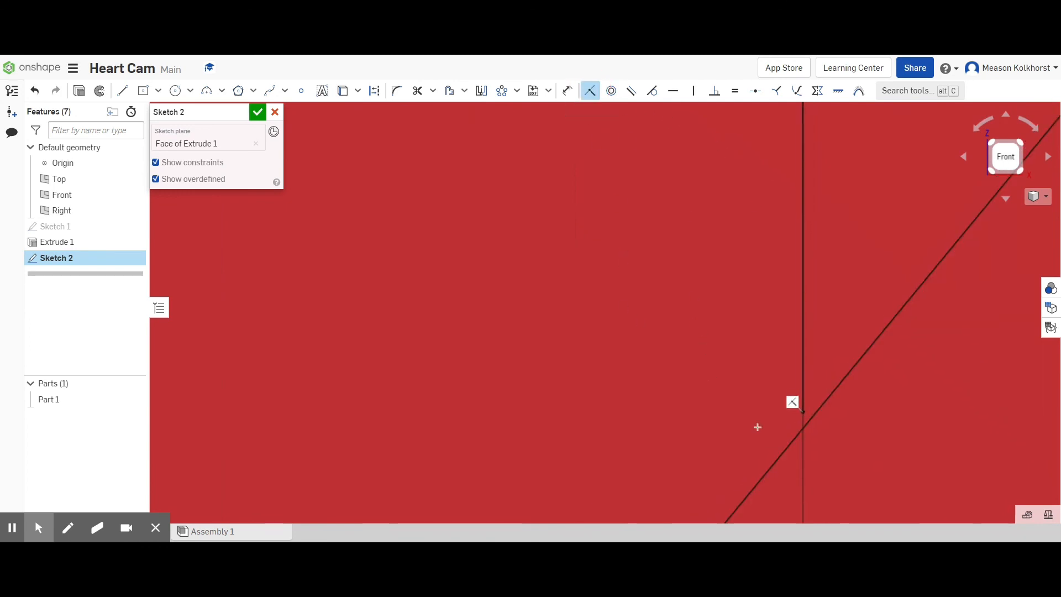
click(811, 417)
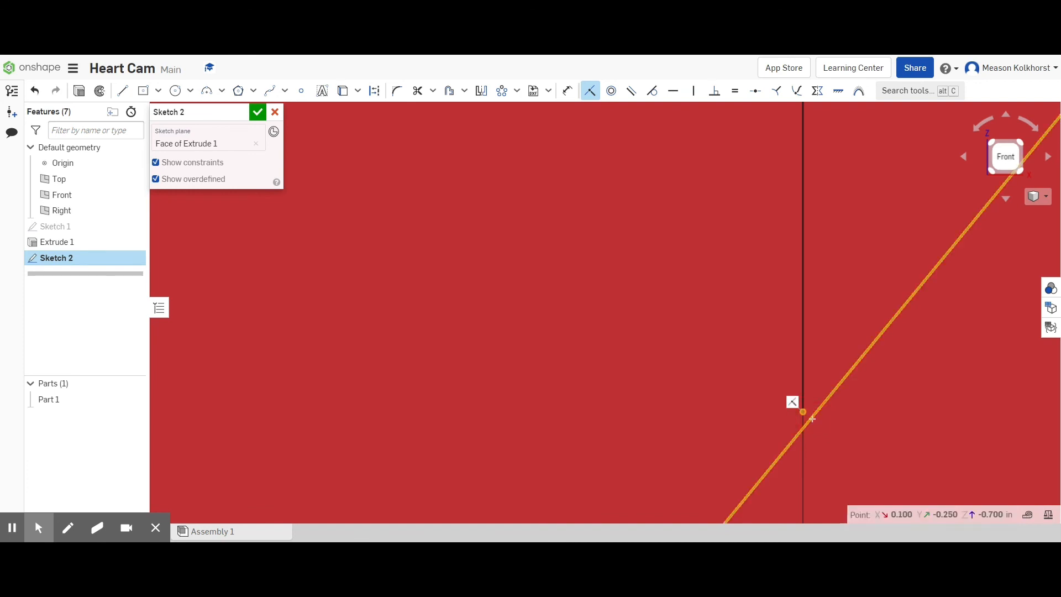
click(802, 429)
- Delete the coincident constraint tying the right vertical rib line's lower end to the bottom arc
scroll(802, 430, down, 5)
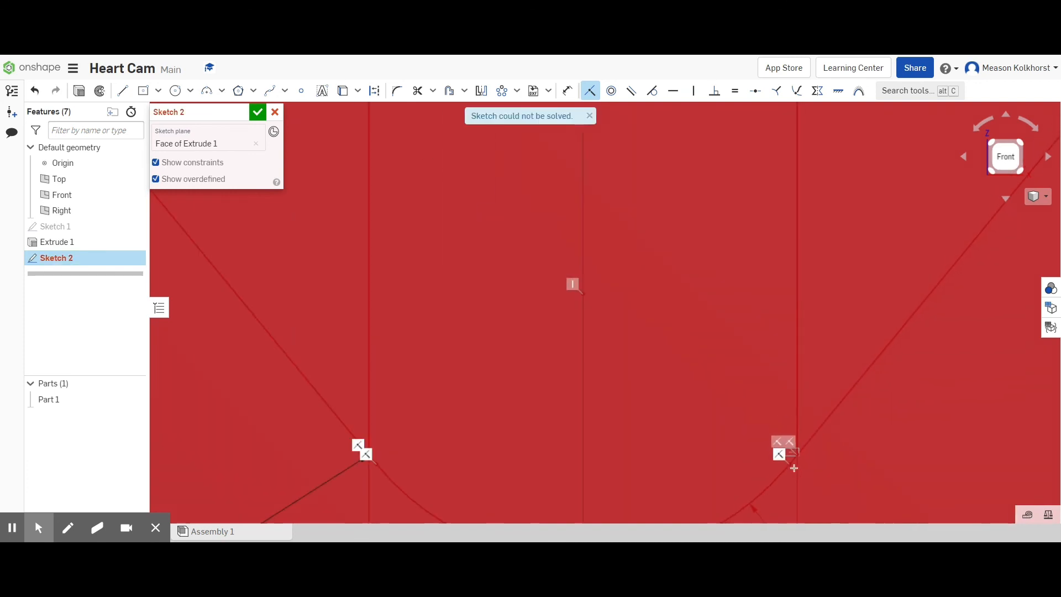
scroll(794, 468, down, 4)
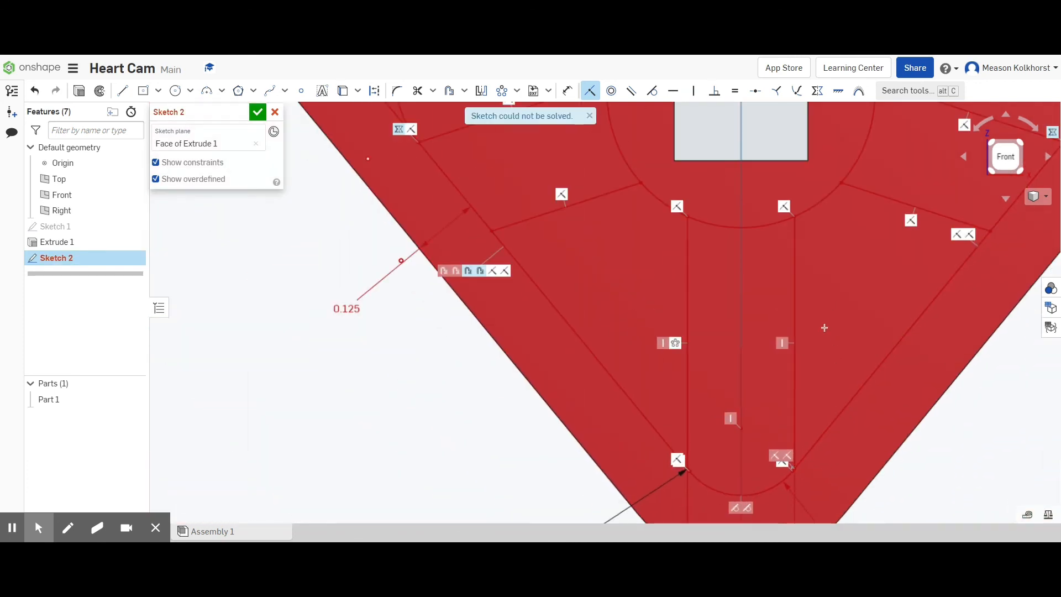
scroll(825, 328, down, 5)
scroll(798, 401, up, 5)
scroll(835, 383, up, 3)
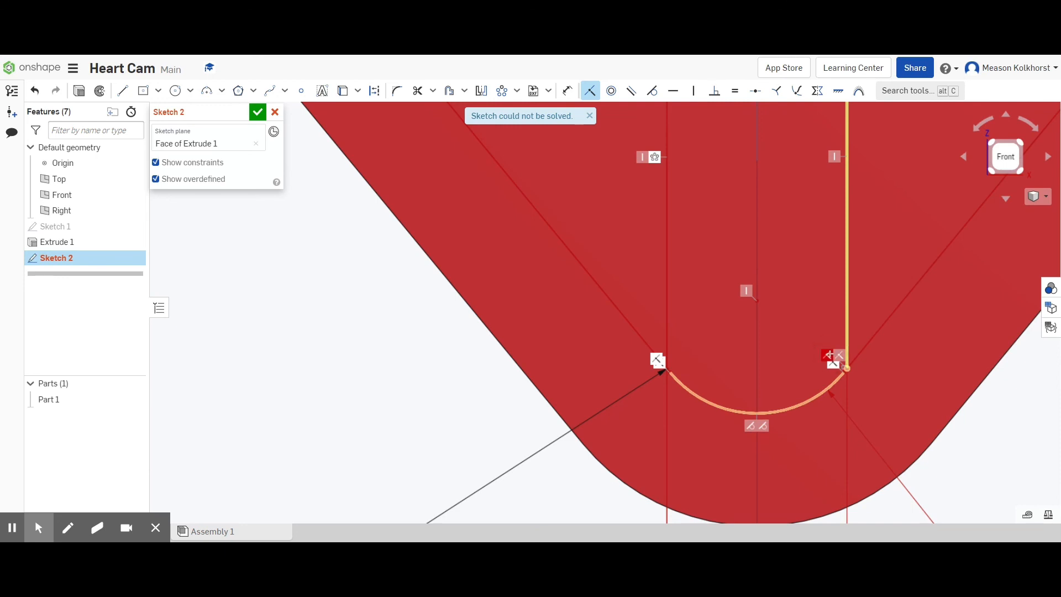
key(Delete)
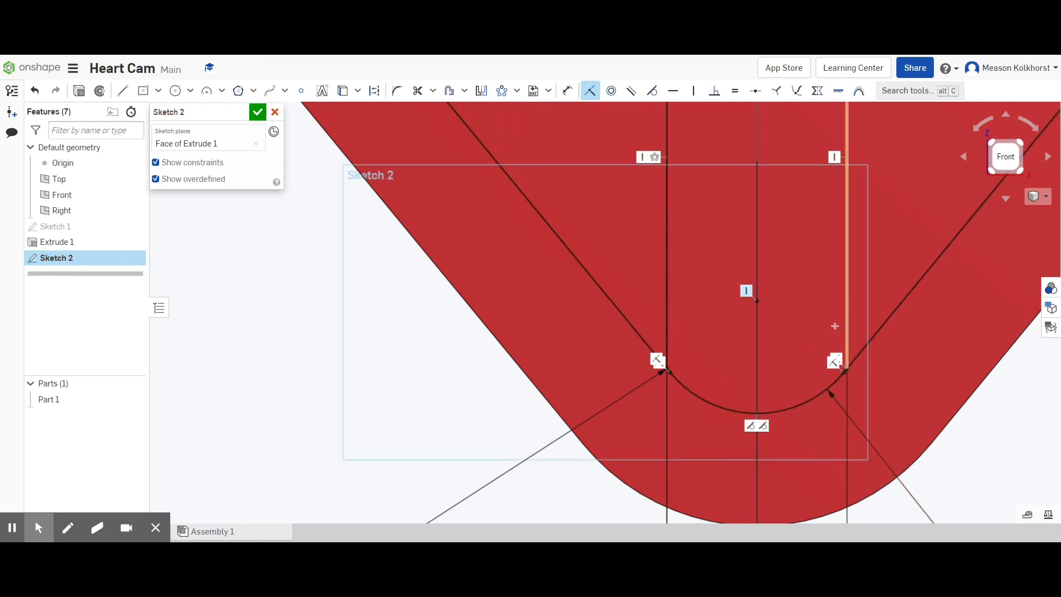
- Hide the sketch constraints and finish editing Sketch 2
scroll(741, 344, down, 1)
scroll(756, 242, down, 4)
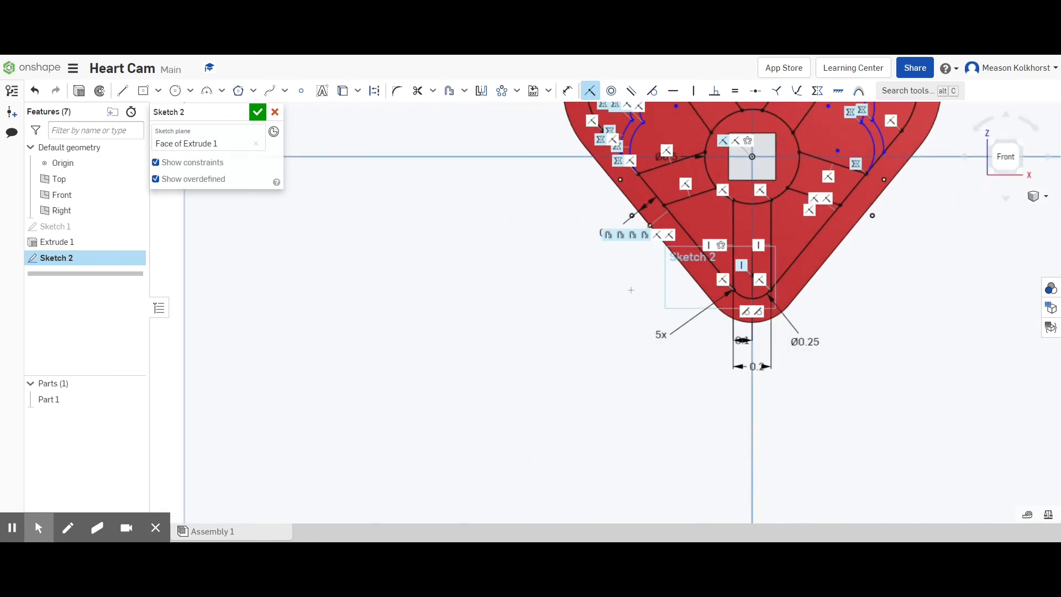
click(1005, 157)
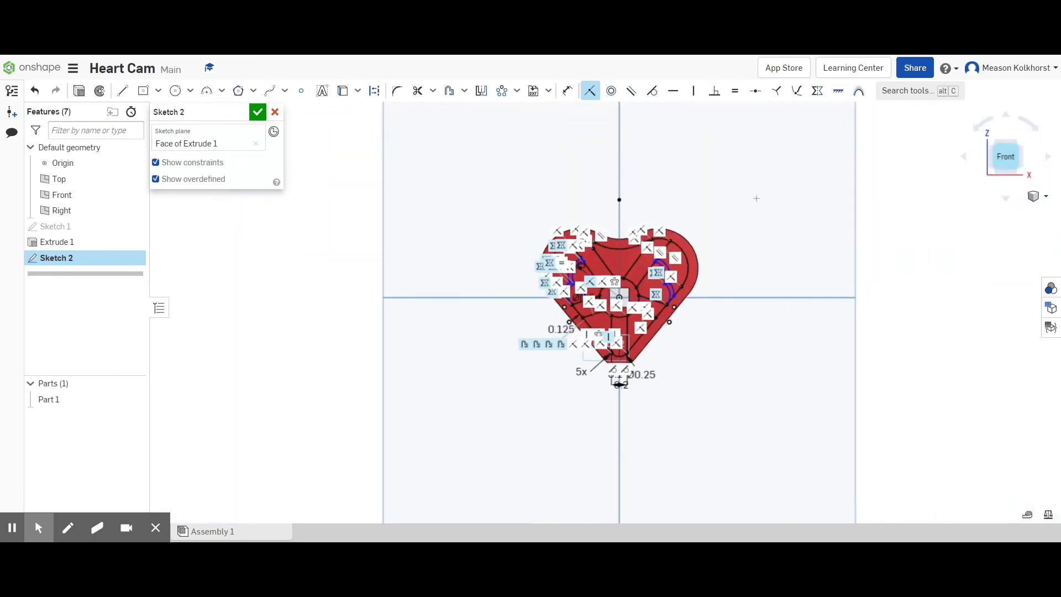
click(196, 163)
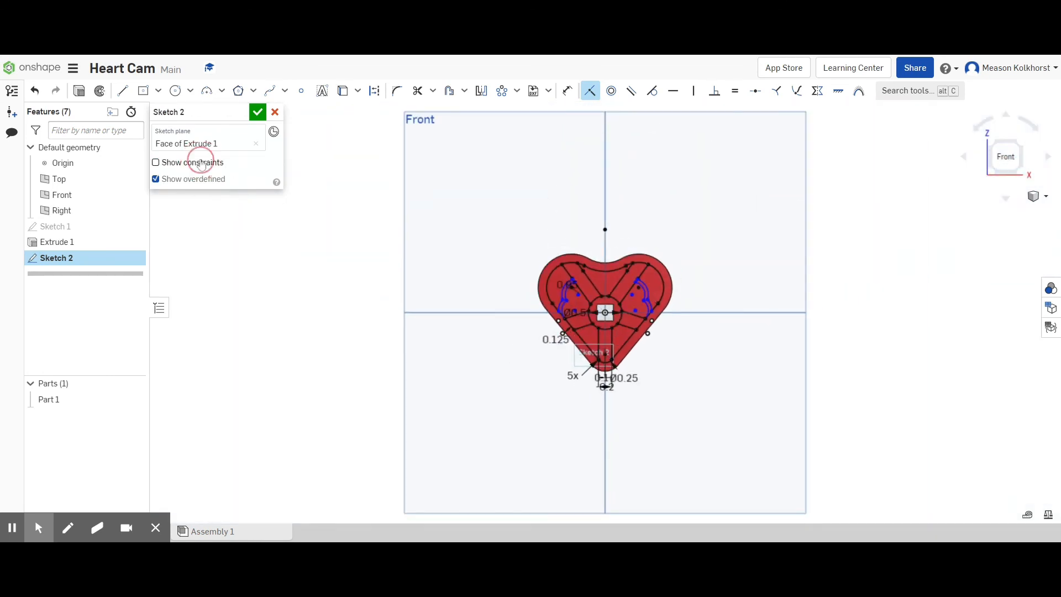
scroll(614, 309, up, 5)
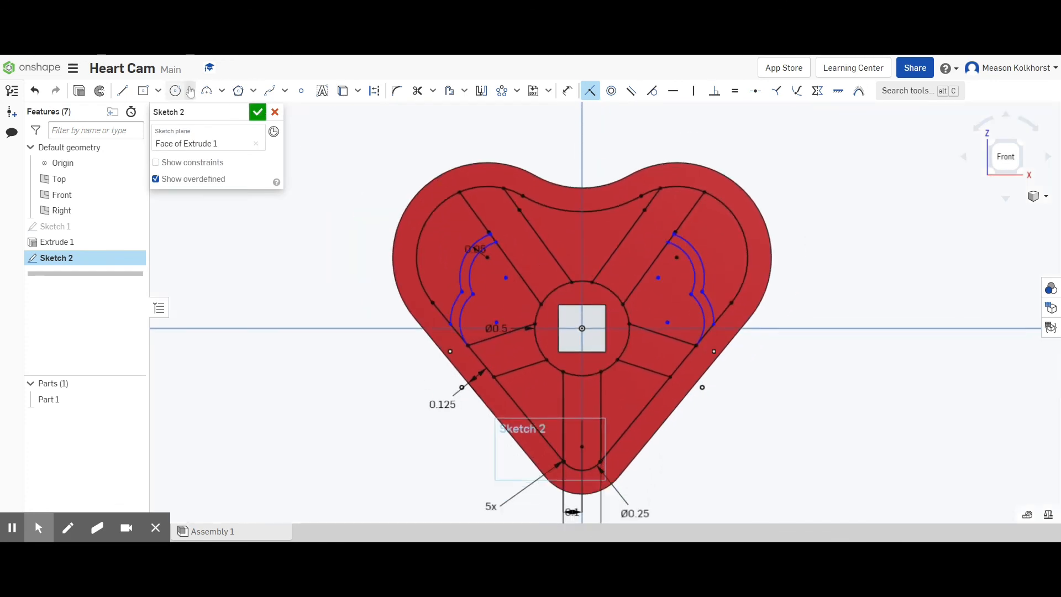
click(257, 111)
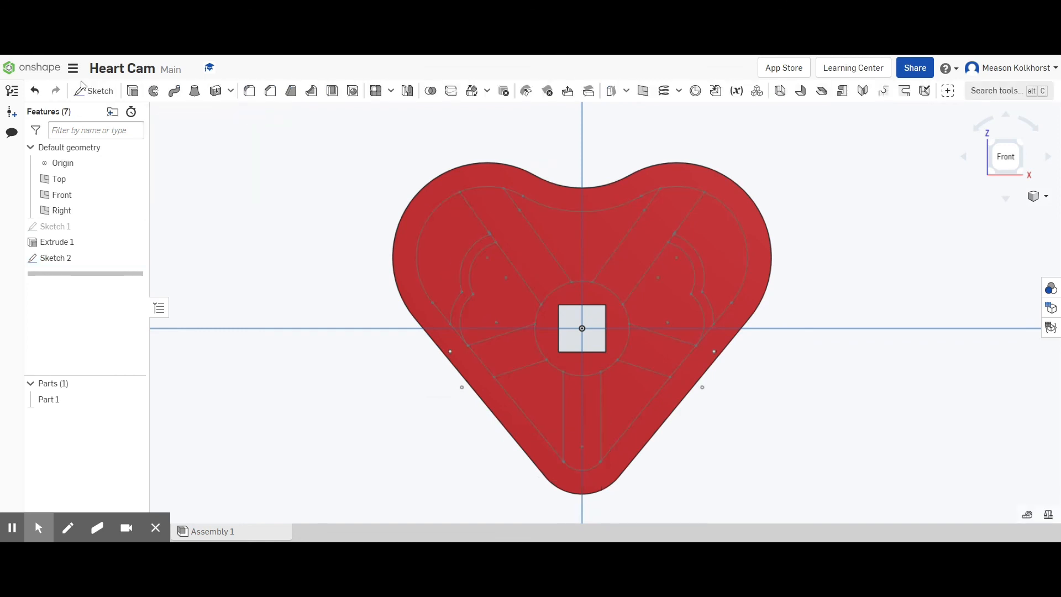
- Extrude the seven Sketch 2 pocket regions between the ribs as a blind removal 1 in deep through Part 1, leaving ribs, hub and double-arc bands
click(133, 91)
click(567, 238)
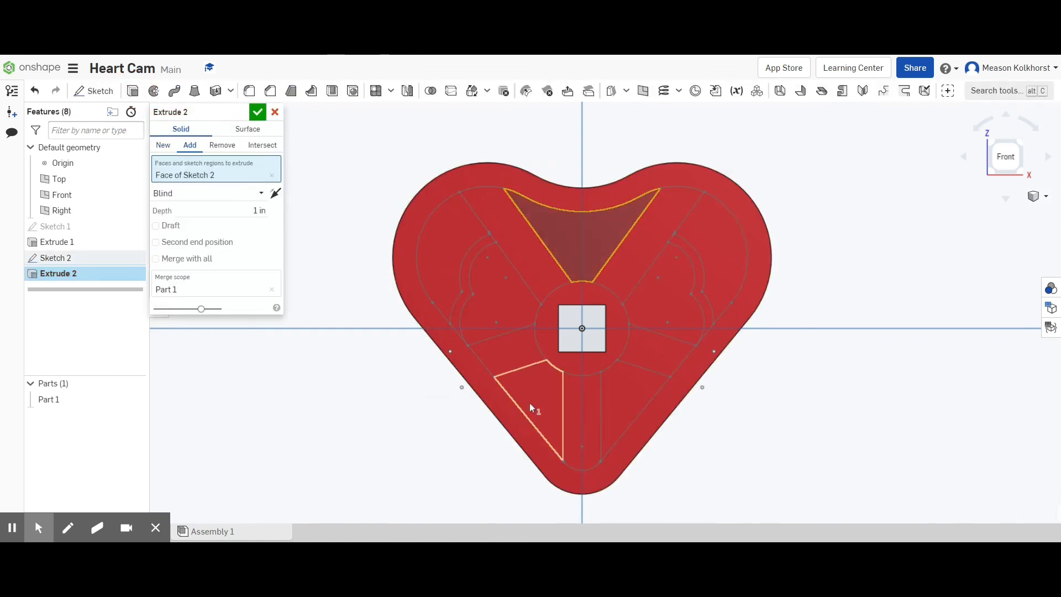
click(530, 403)
click(639, 389)
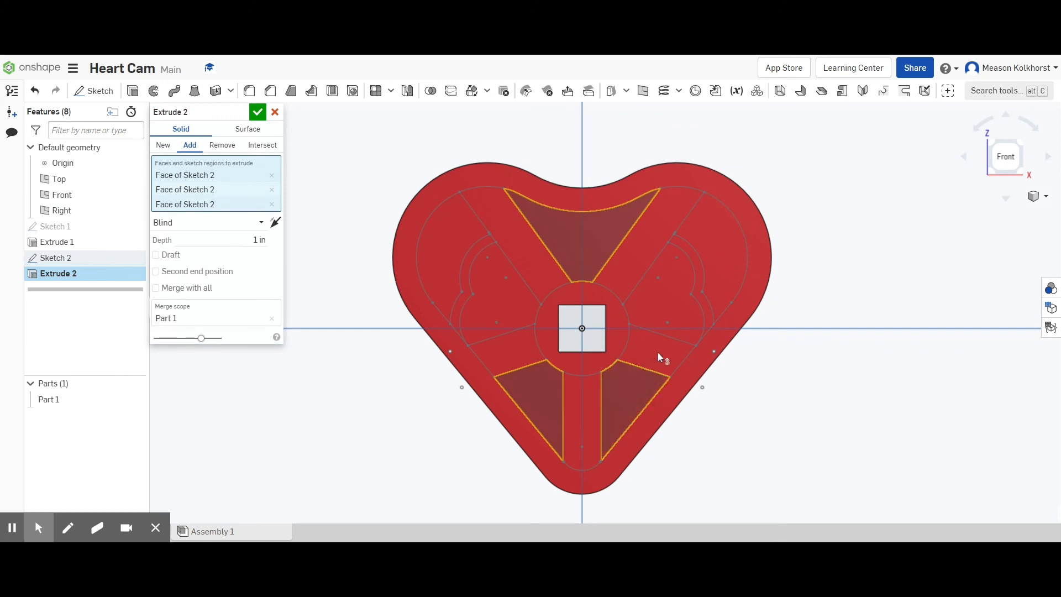
click(667, 296)
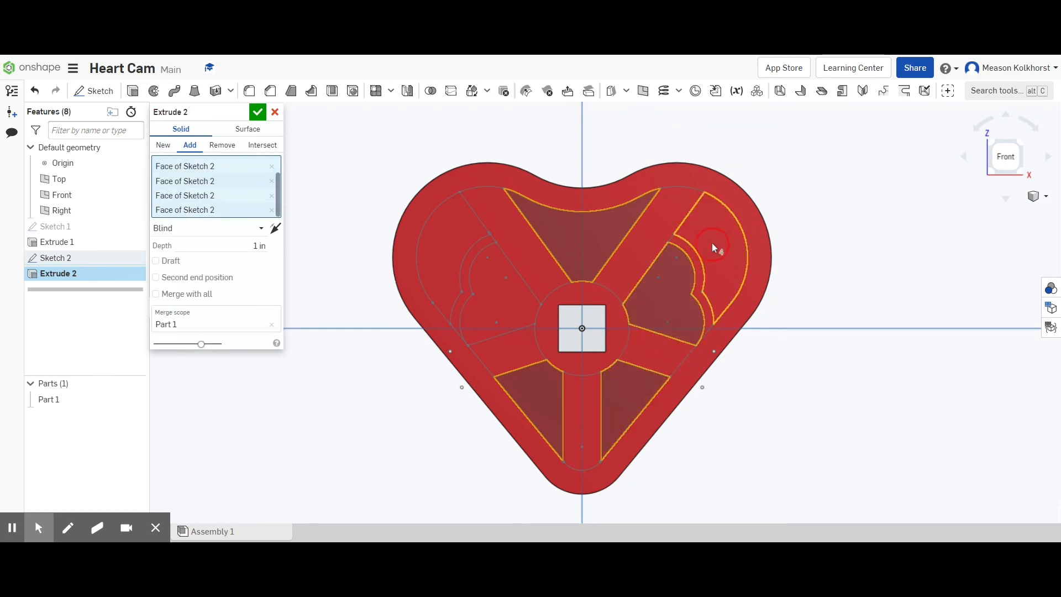
click(711, 243)
click(498, 288)
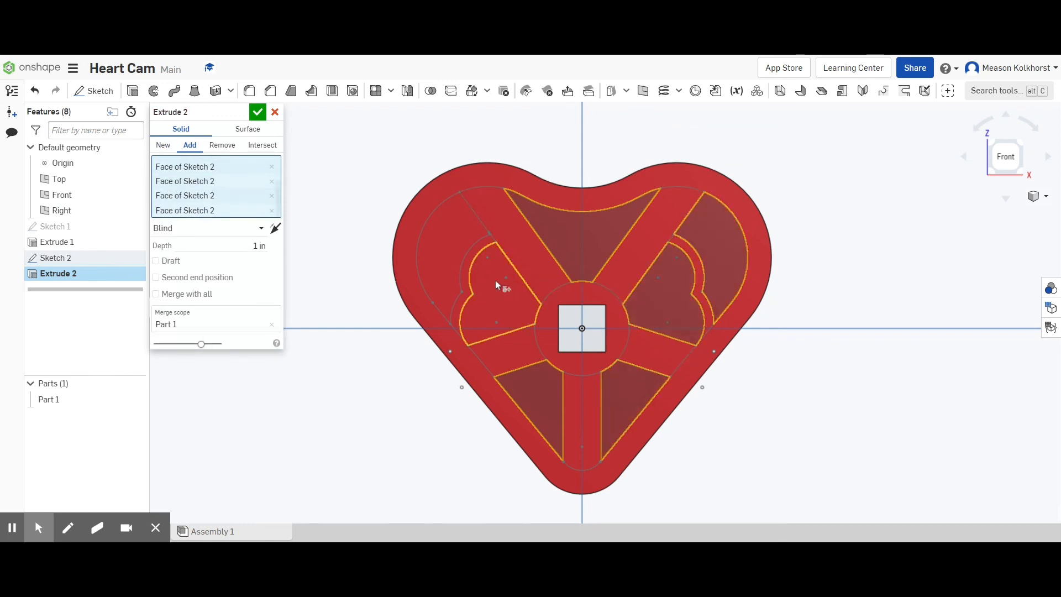
click(444, 244)
click(222, 145)
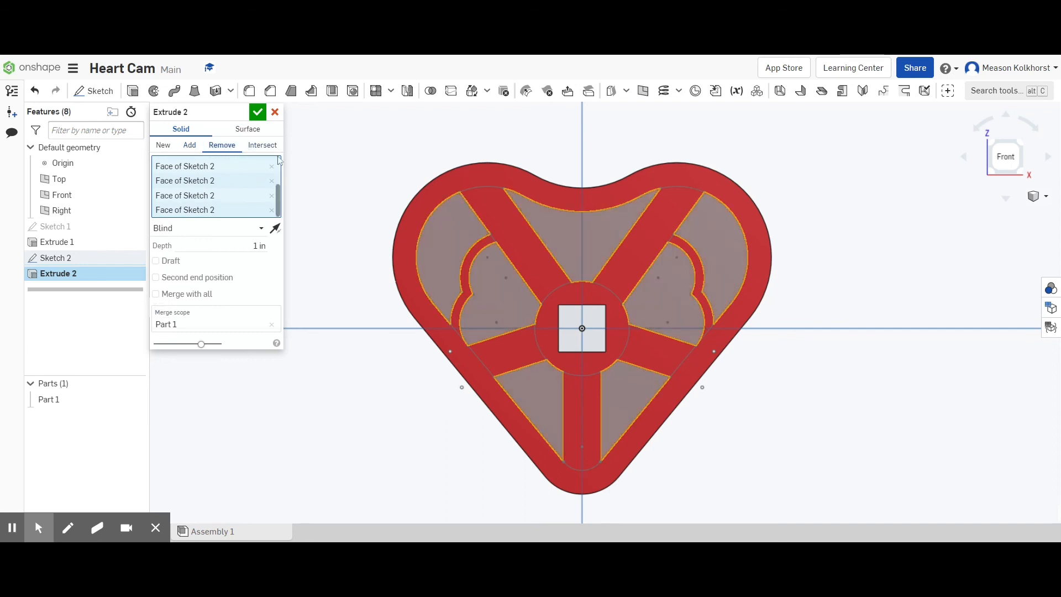
click(1033, 194)
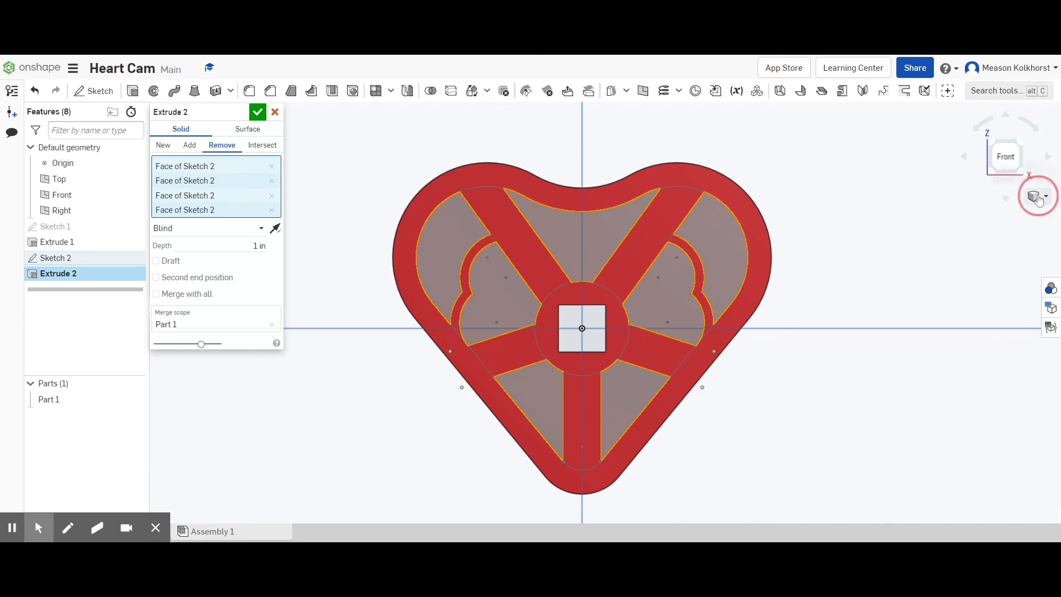
click(975, 222)
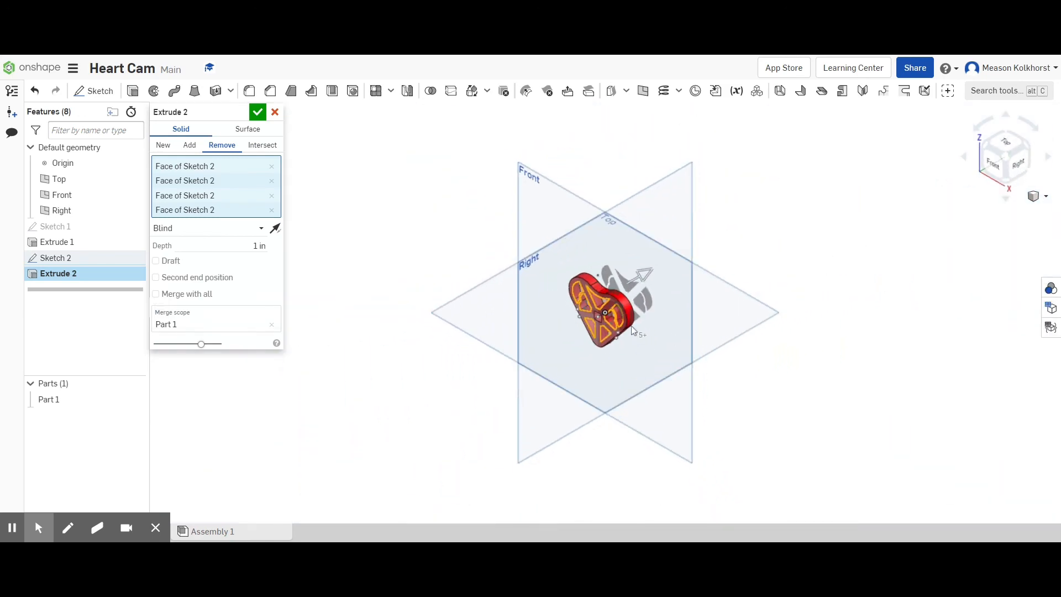
scroll(634, 330, up, 5)
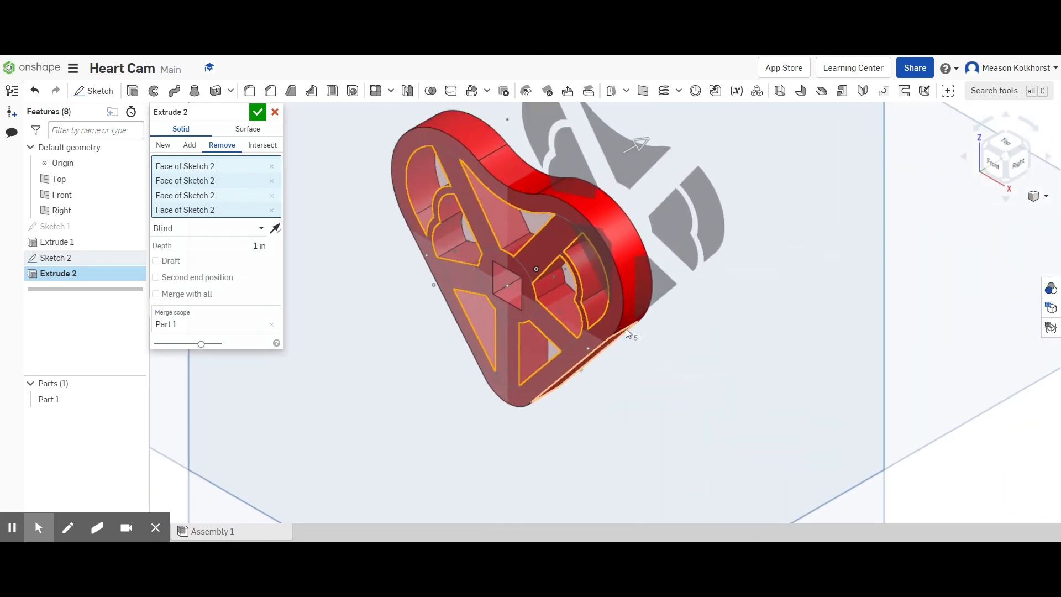
click(258, 113)
- Examine the cut cam from the front and at an angle, and reopen Sketch 2 to review its rib and double-arc geometry
right_drag(386, 297, 412, 276)
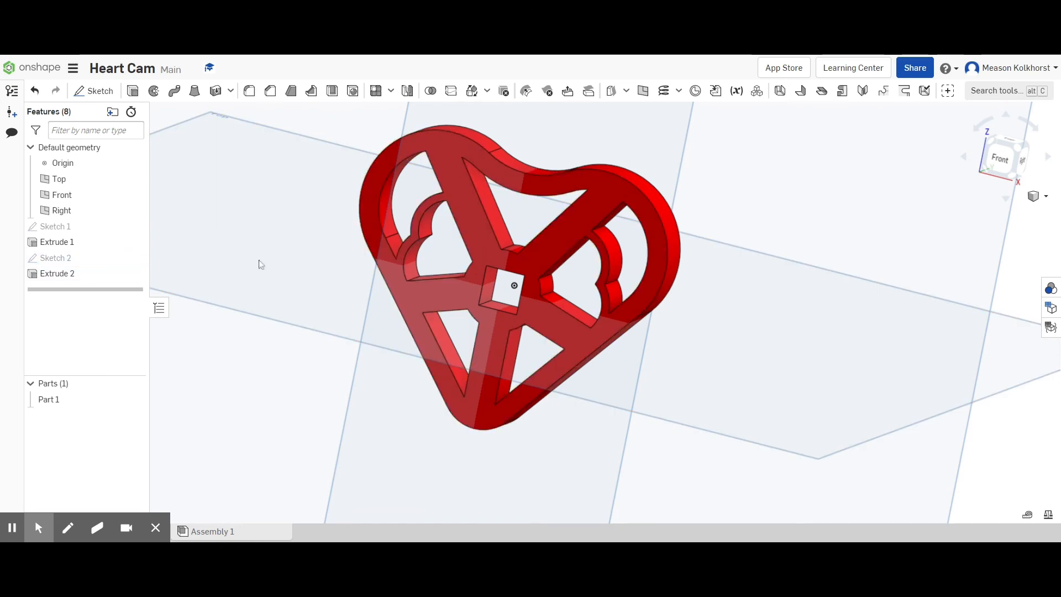
click(1001, 160)
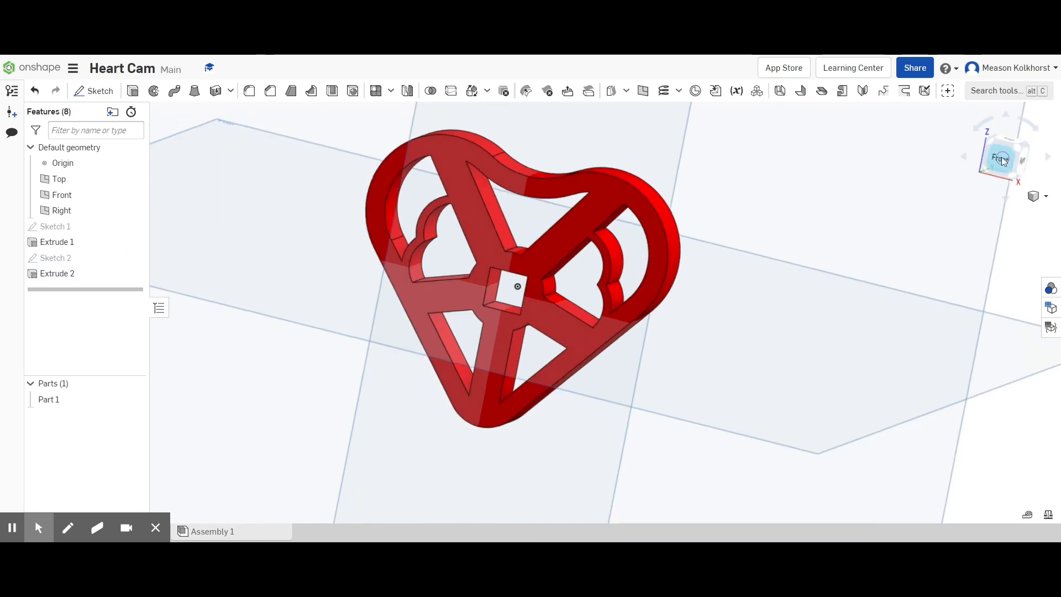
scroll(605, 311, up, 5)
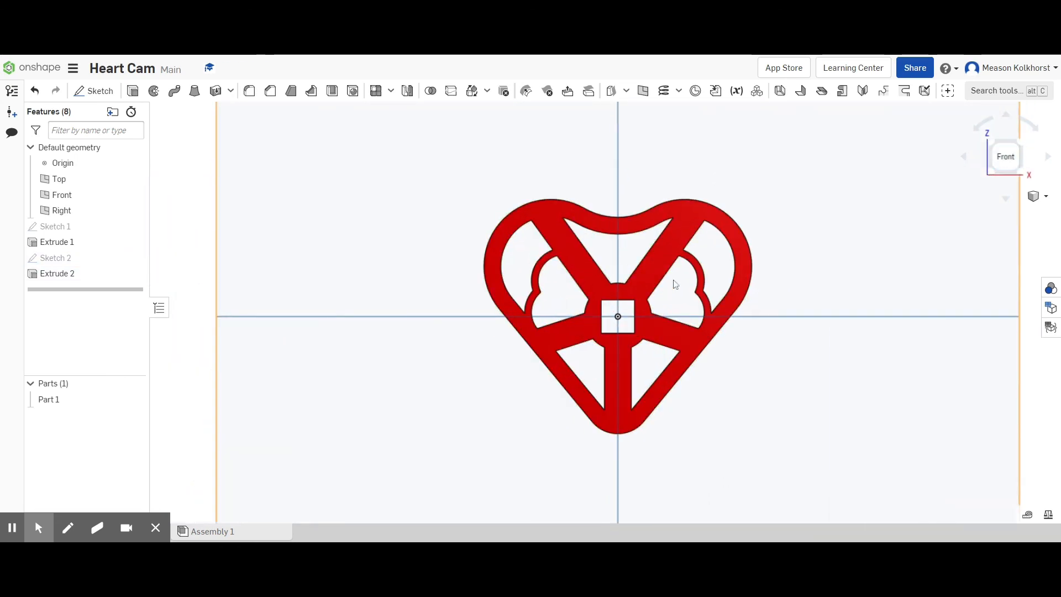
double_click(91, 256)
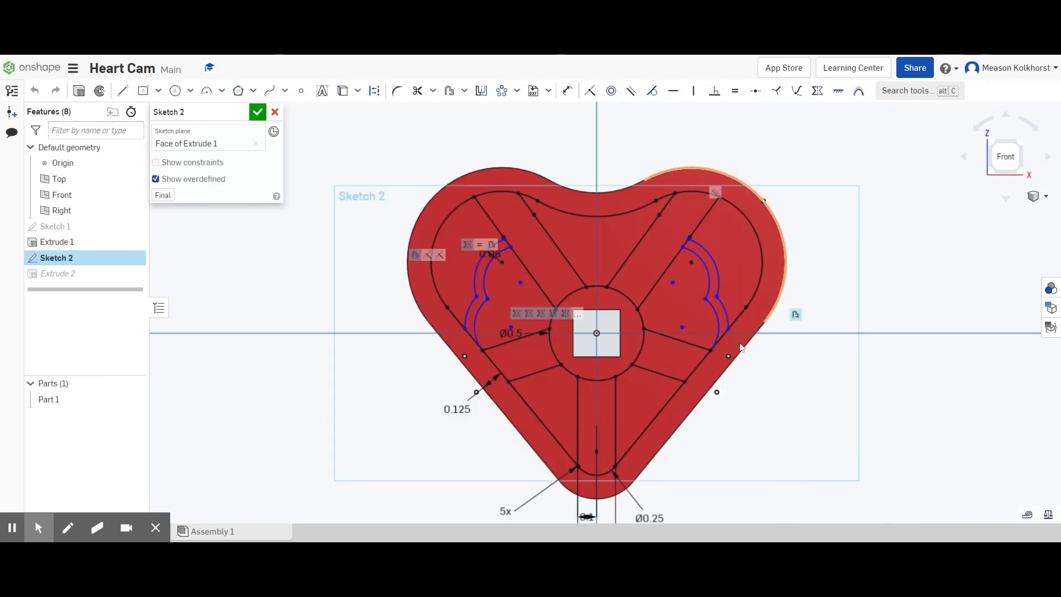
scroll(650, 161, down, 2)
scroll(633, 249, up, 3)
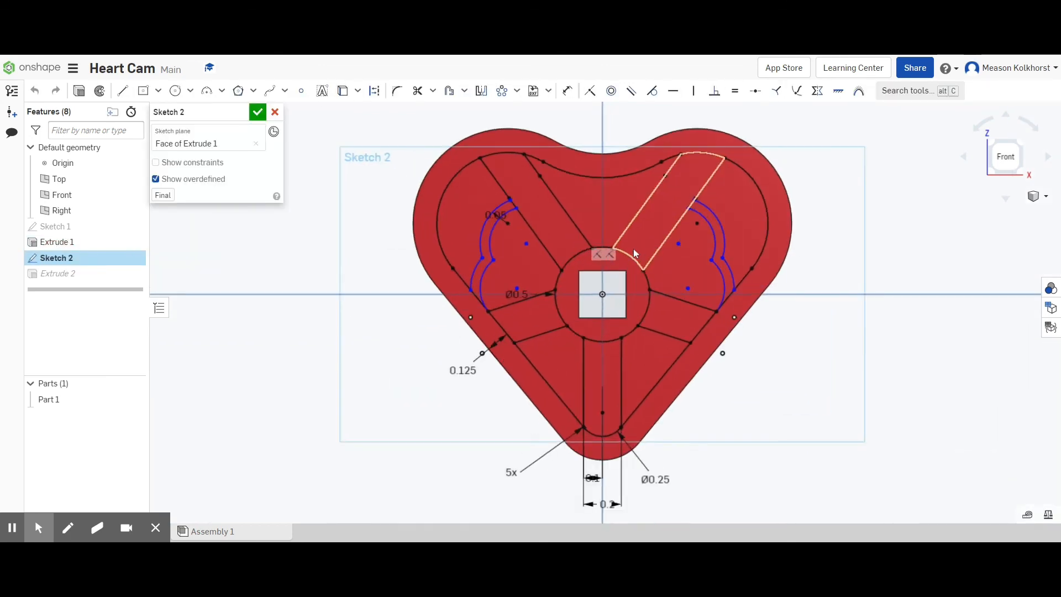
scroll(634, 247, down, 1)
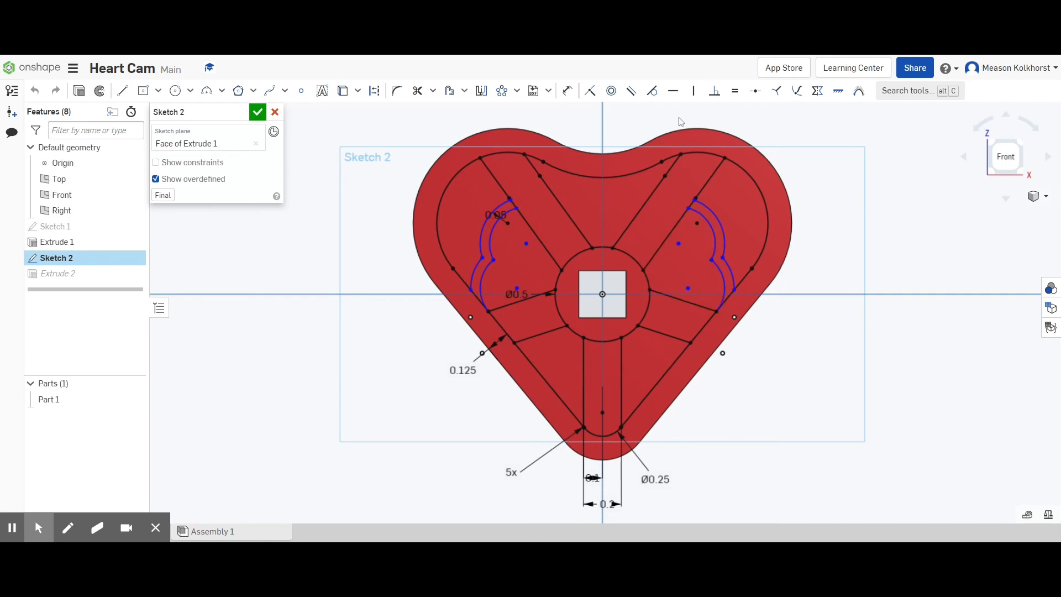
click(257, 113)
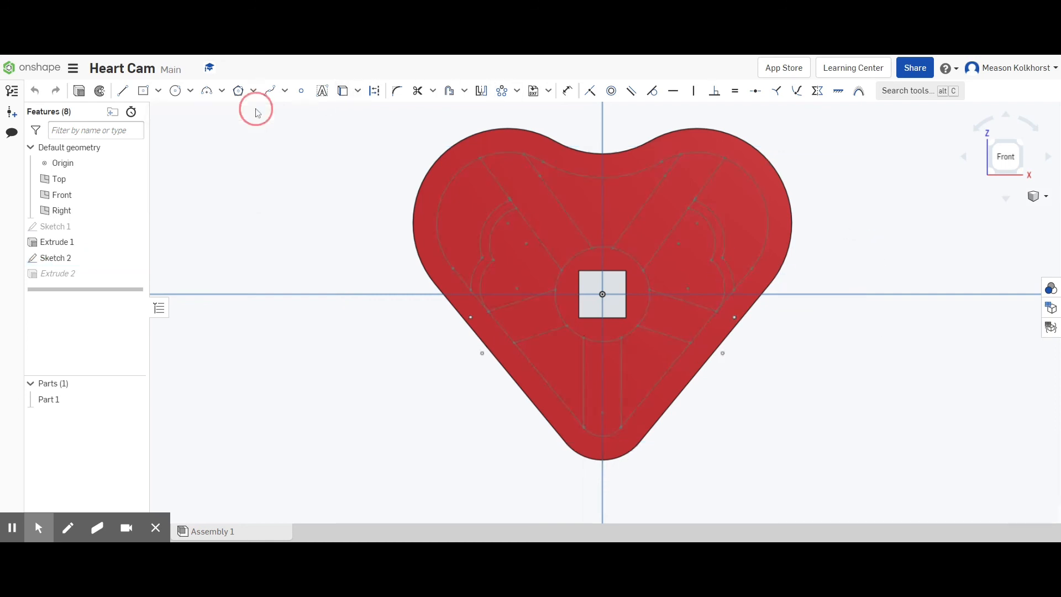
click(1018, 143)
scroll(611, 311, up, 8)
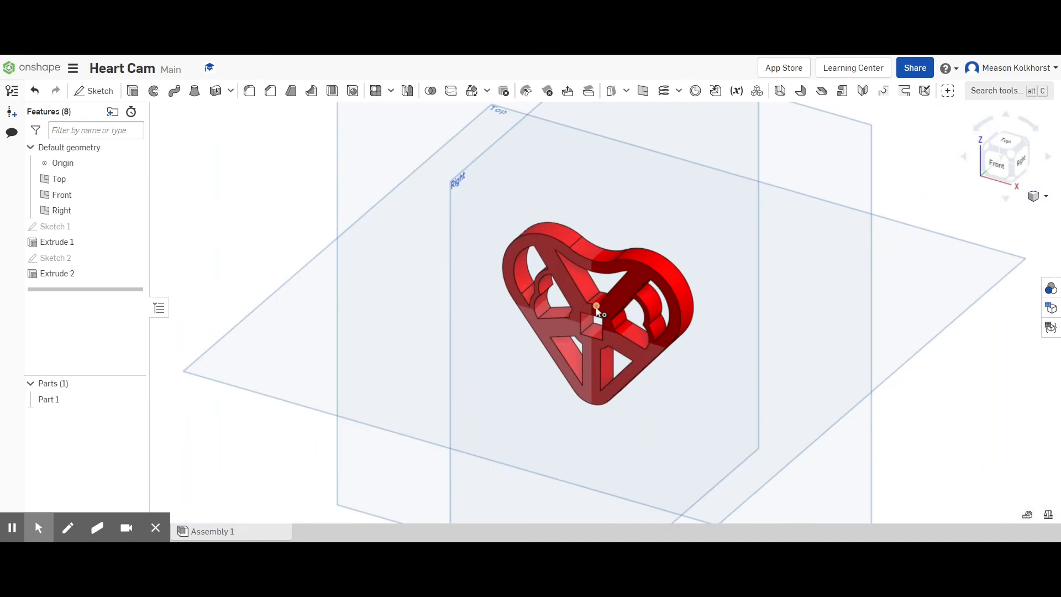